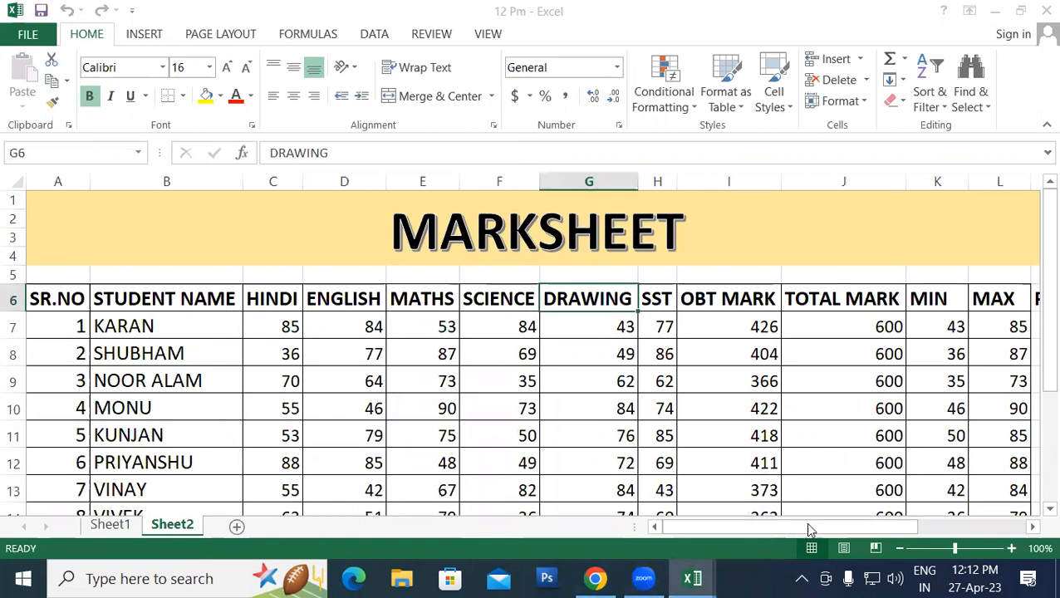
Step: Enter the heading COUNT in cell N6, next to PERCENTAGE, in capitals like the other headings
drag(844, 523, 927, 523)
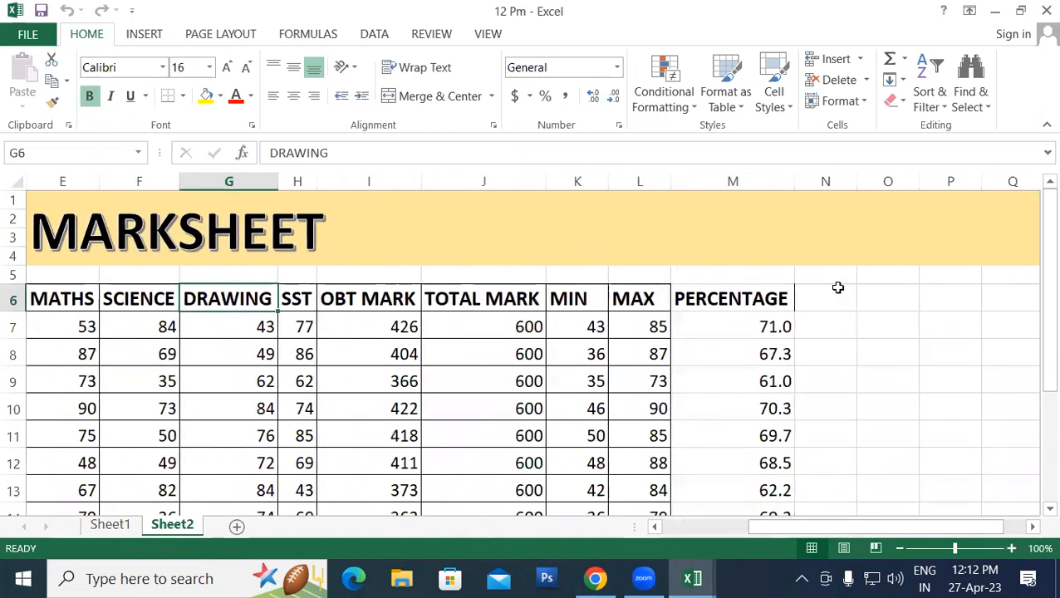
click(836, 299)
text(count)
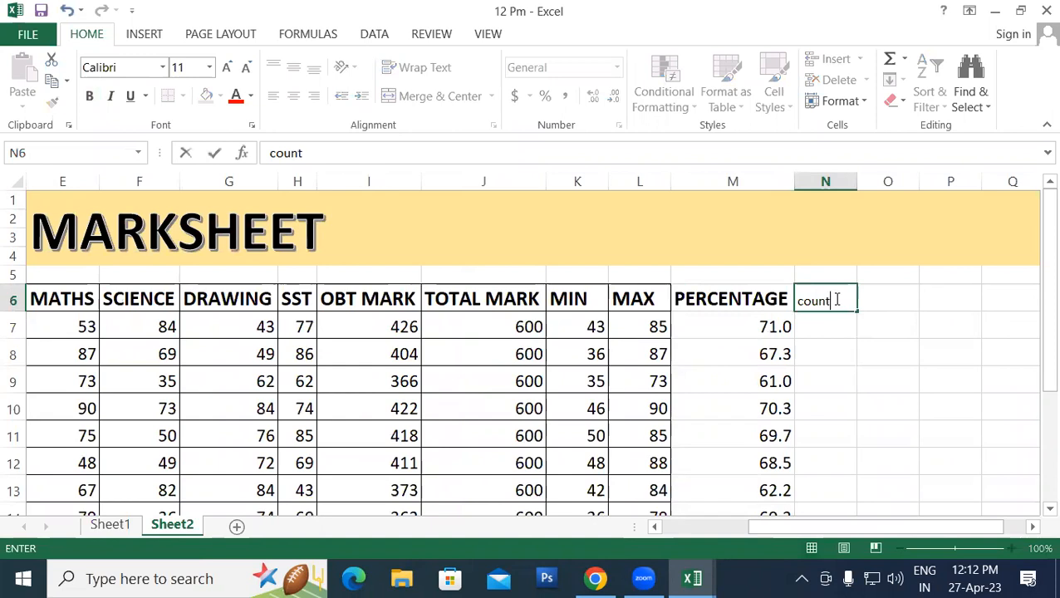
key(Tab)
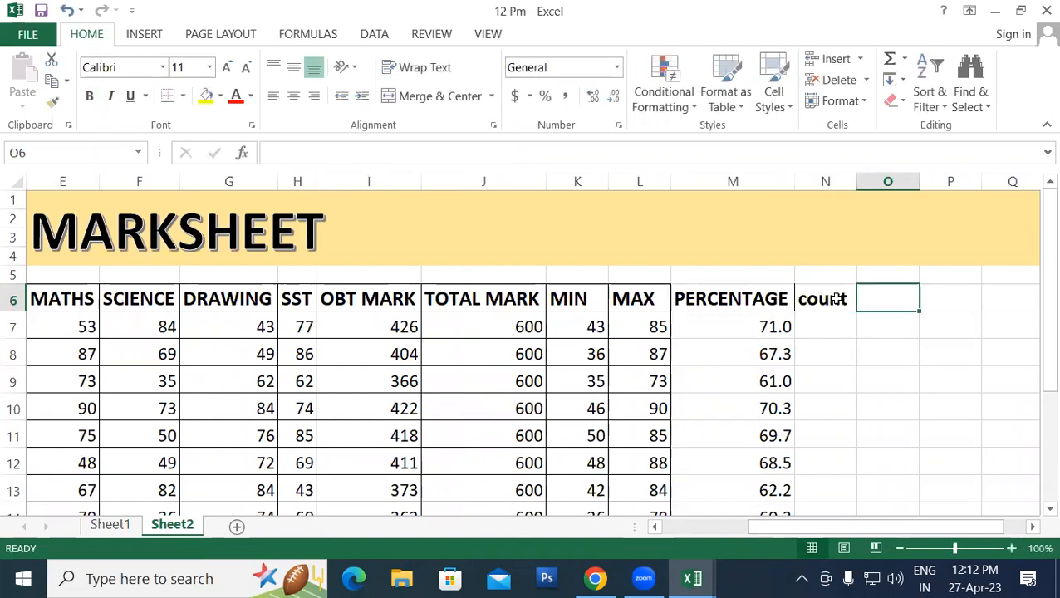
click(836, 299)
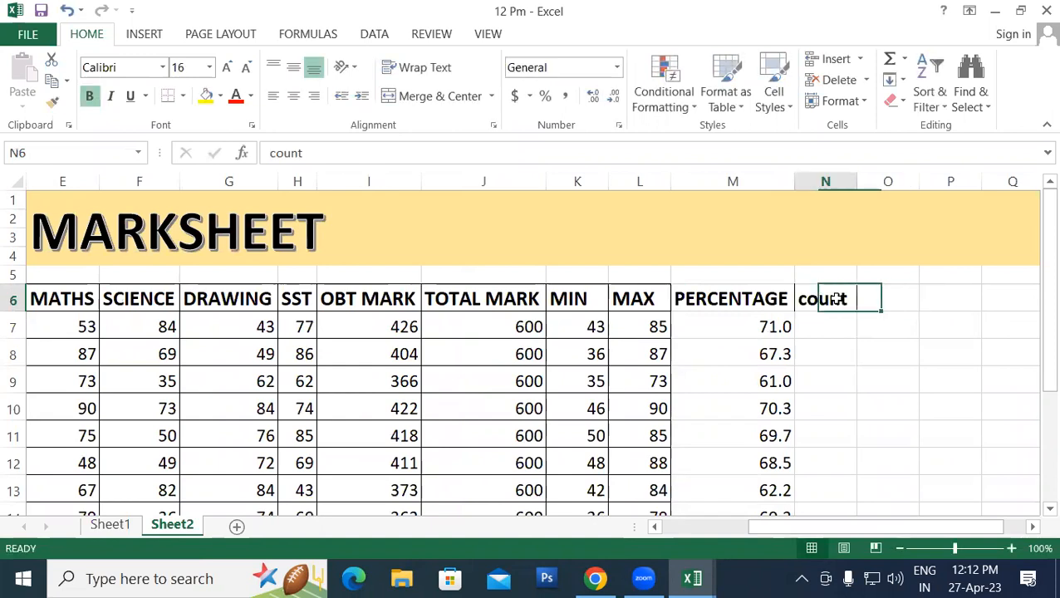
text(C)
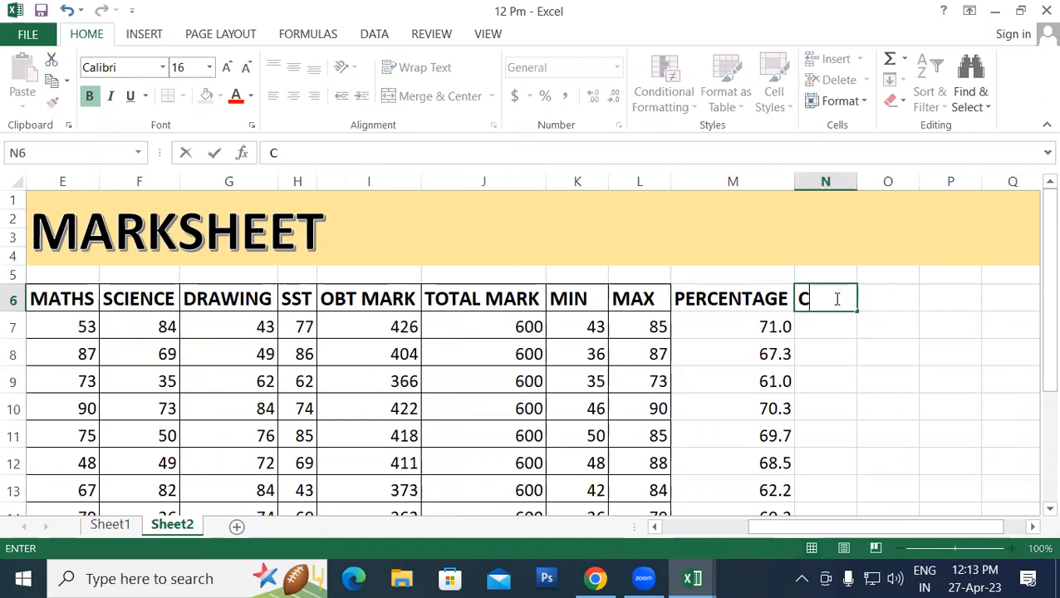
text(OUNT)
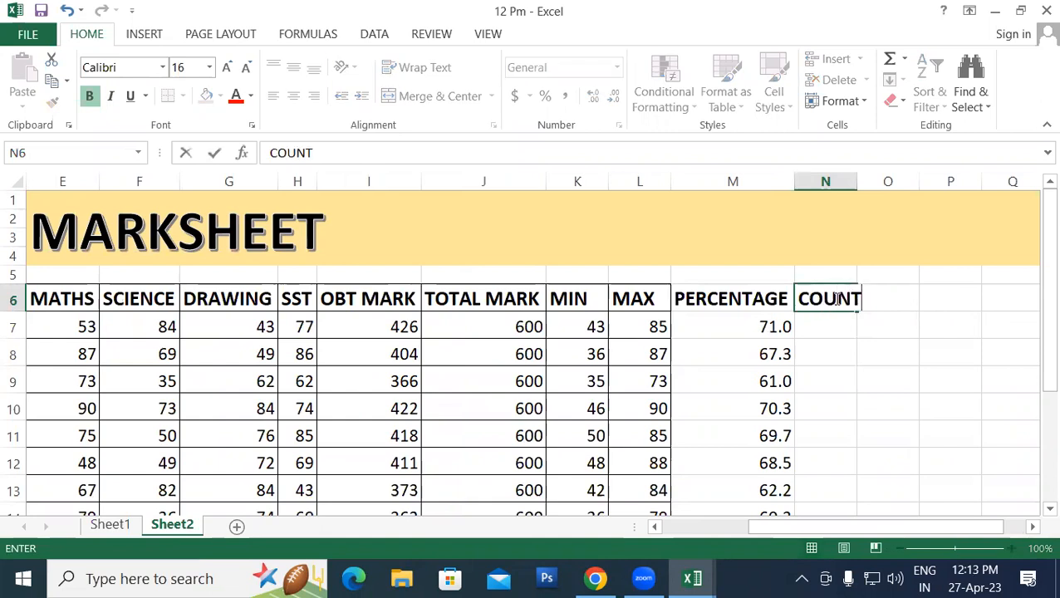
Step: Add the headings STATUS in cell O6 and DIVISION in cell P6
key(Tab)
text(STAT)
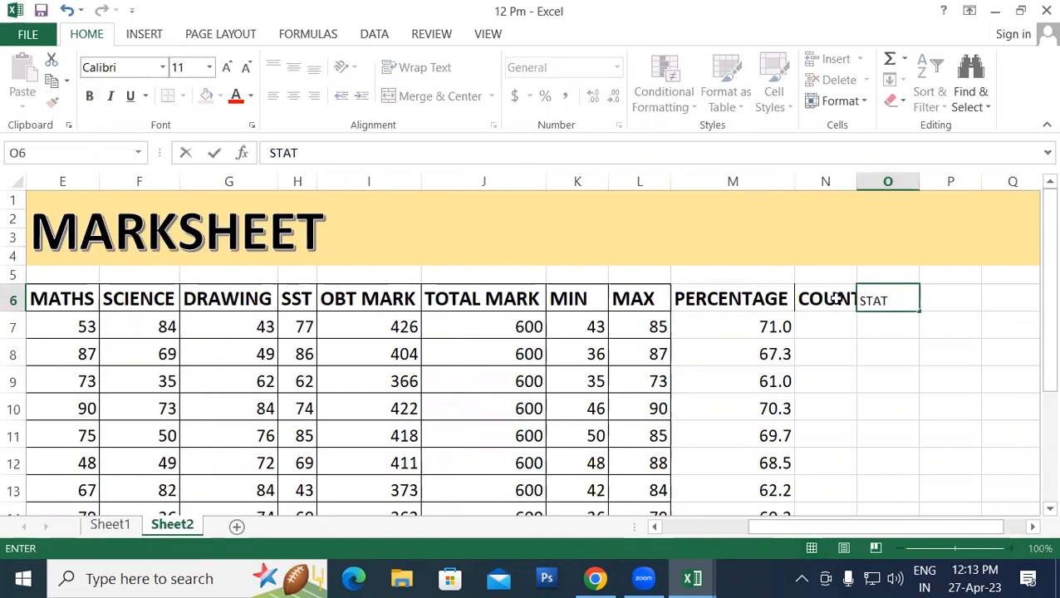
key(Tab)
text(D)
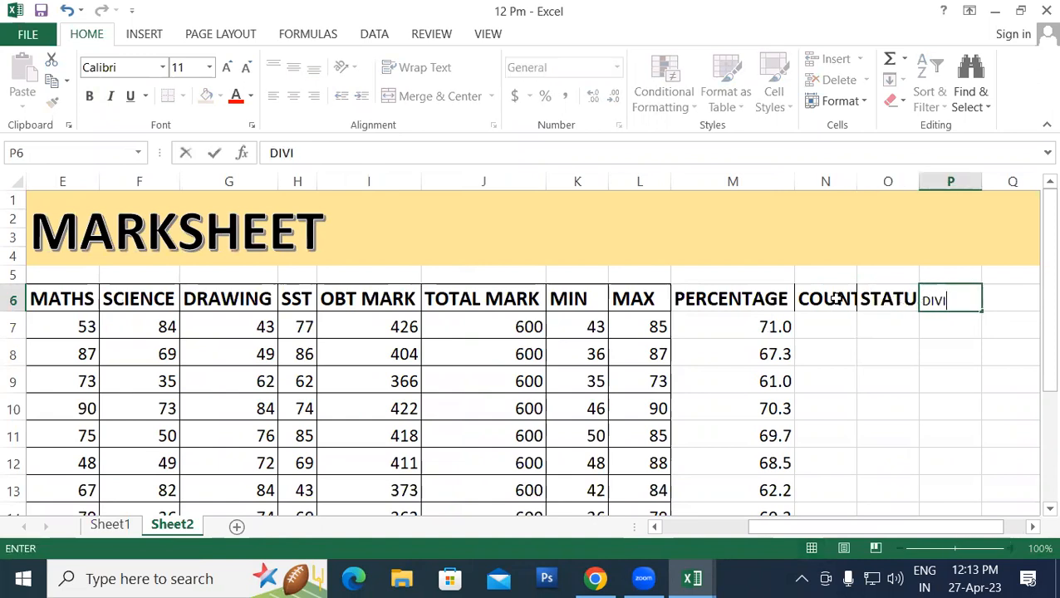
text(IVISION)
key(Return)
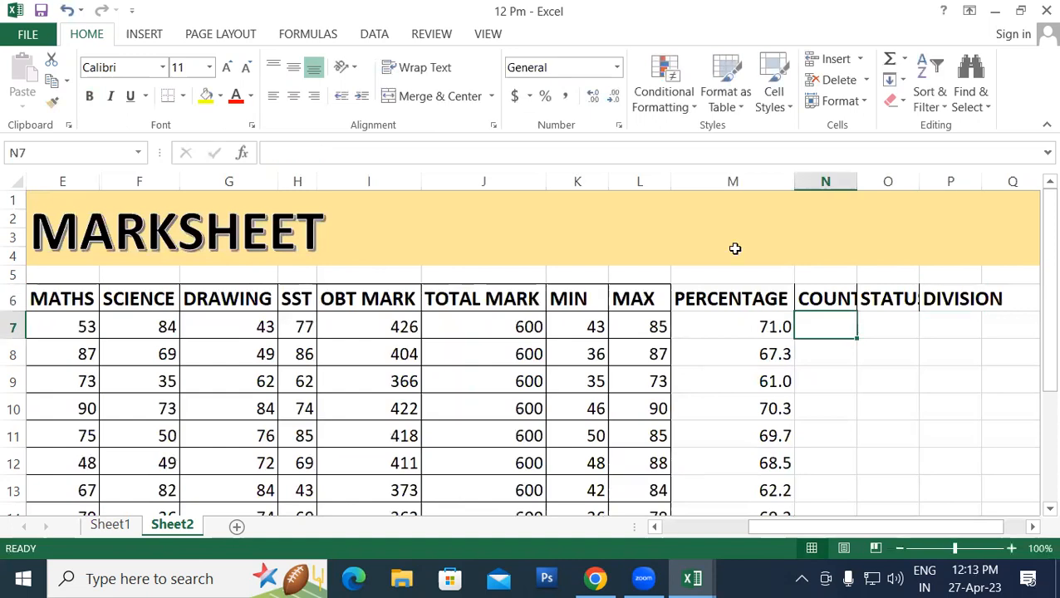
Step: Autofit the widths of the COUNT, STATUS and DIVISION columns to their headings
click(830, 178)
double_click(857, 180)
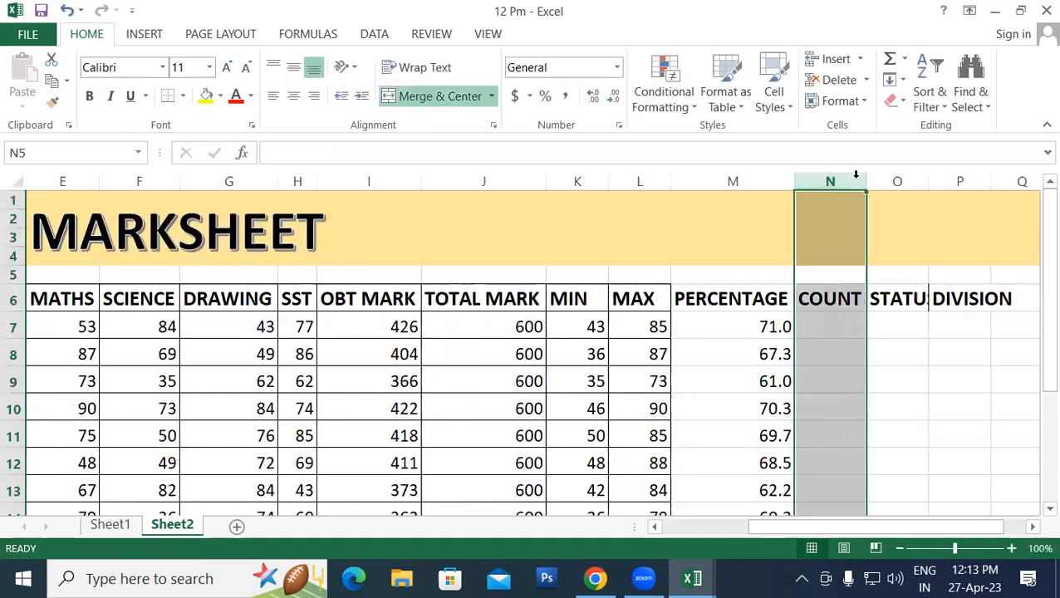
click(901, 178)
double_click(928, 180)
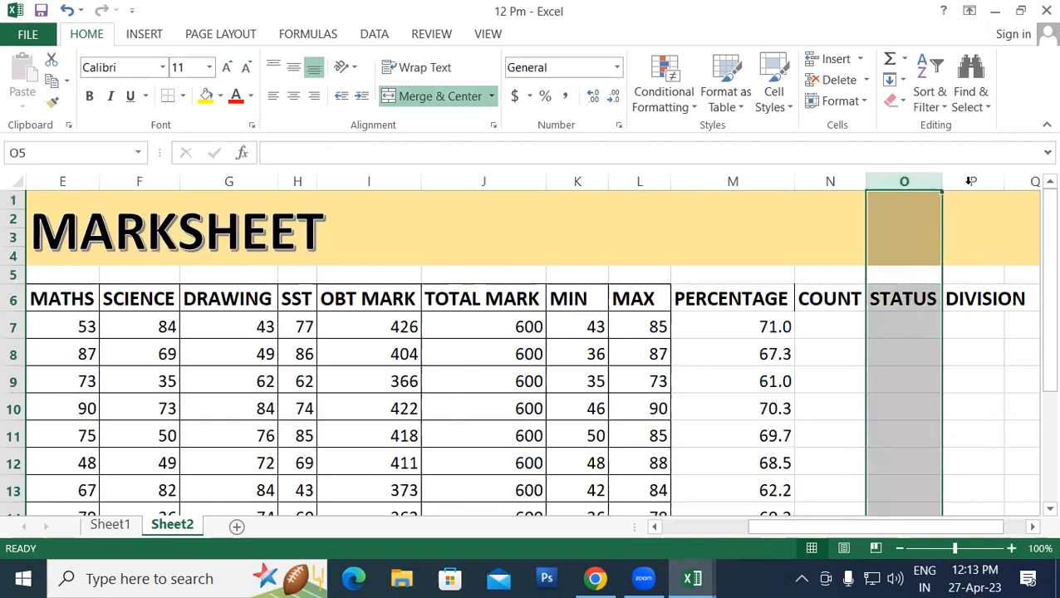
click(985, 180)
double_click(1003, 180)
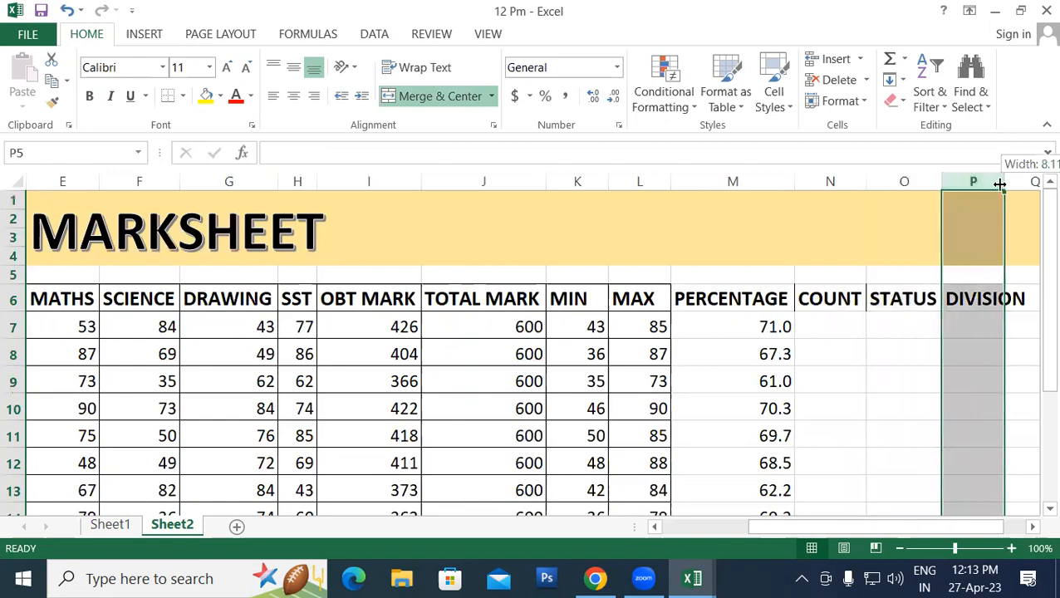
Step: Apply all borders to the new columns in N6:P16 and to the PERCENTAGE column in M6:M16
click(832, 322)
drag(829, 304, 968, 471)
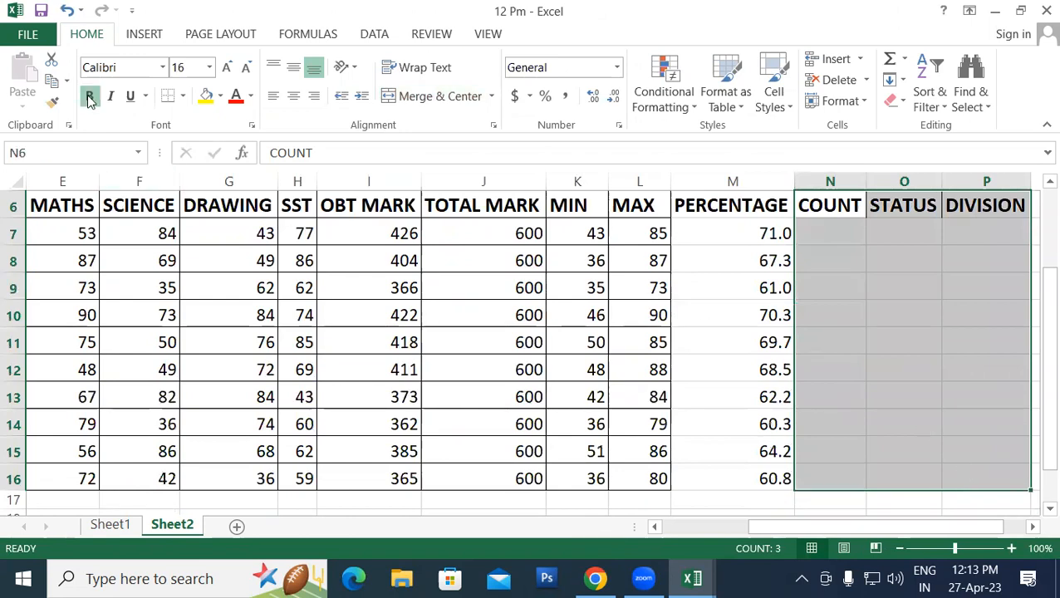
click(183, 96)
click(212, 263)
drag(709, 204, 769, 480)
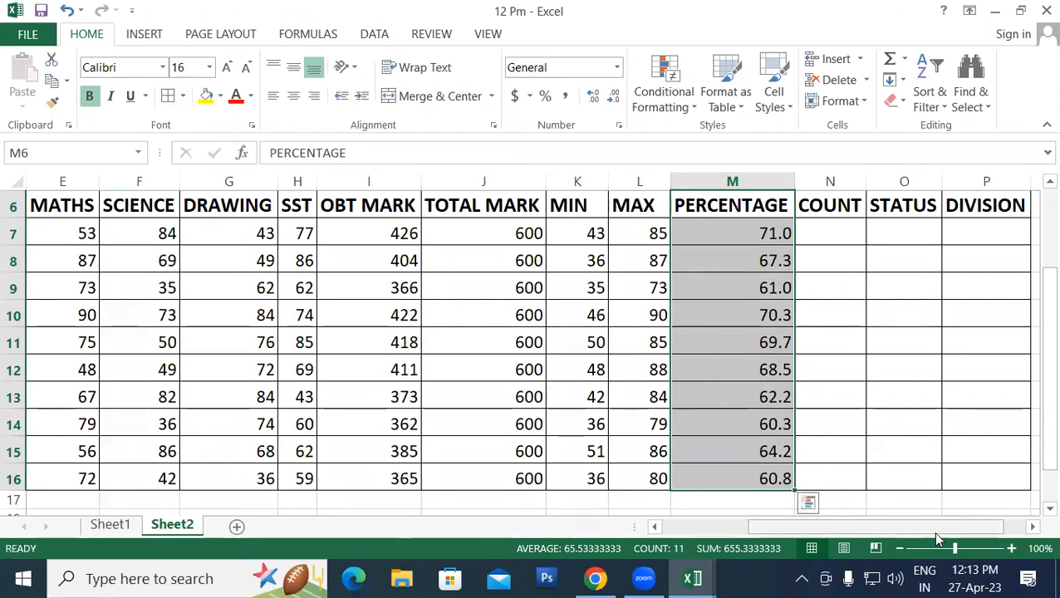
Step: Clear all subject marks from HINDI to SST in C7:H16
drag(935, 532, 721, 532)
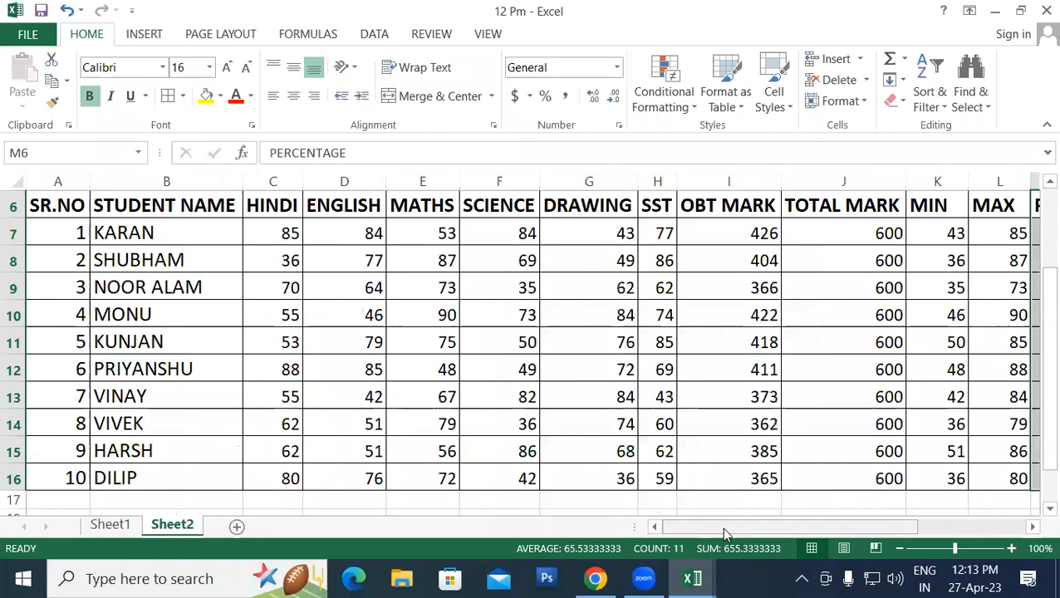
drag(277, 233, 651, 478)
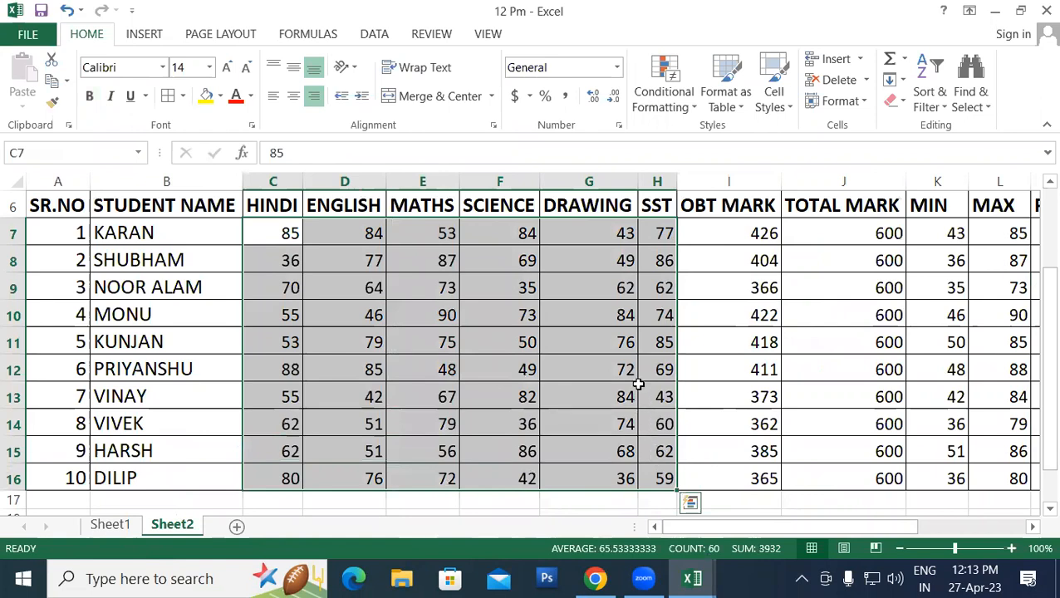
key(Delete)
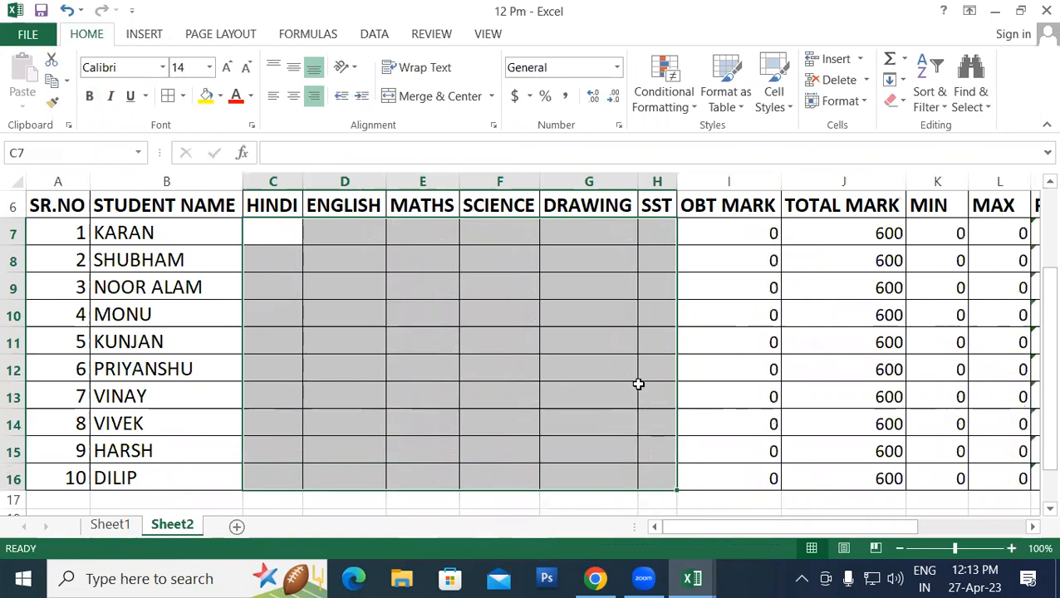
Step: Enter the formula =RANDBETWEEN(35,90) in cell C7 for the first student's HINDI mark
click(275, 234)
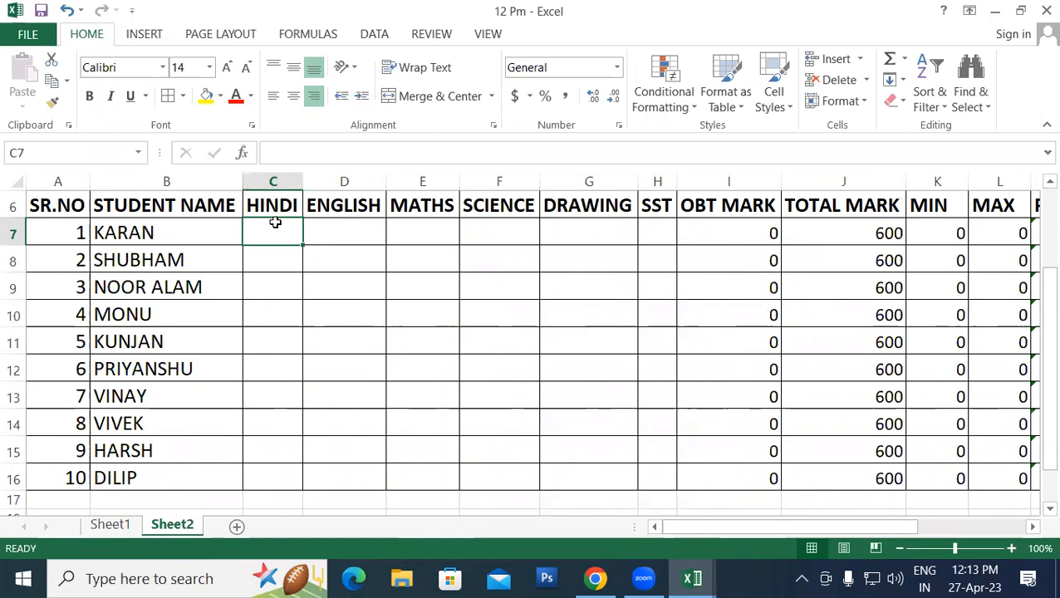
text(=)
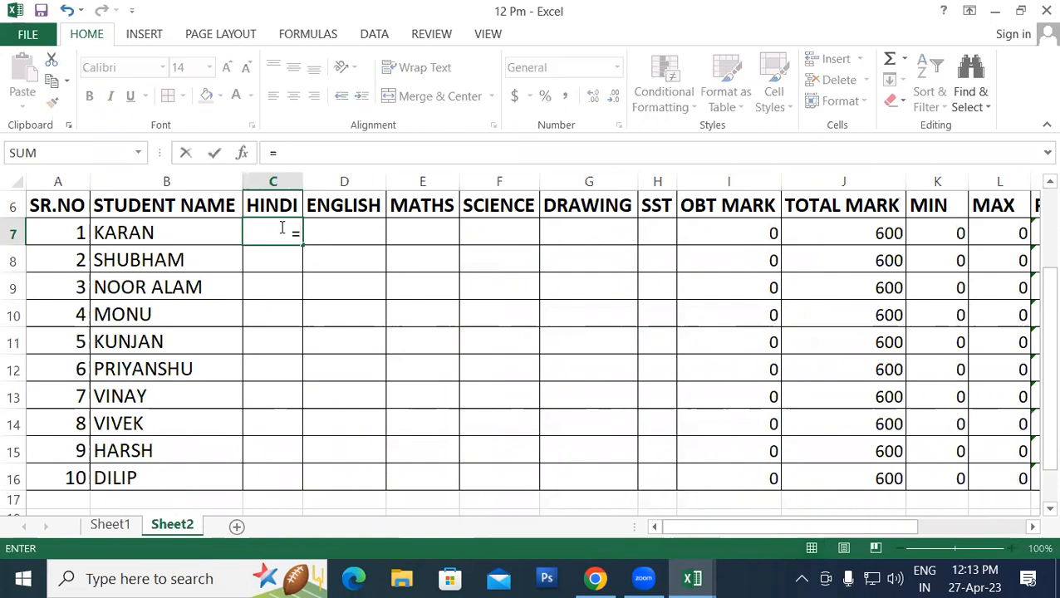
text(RAND)
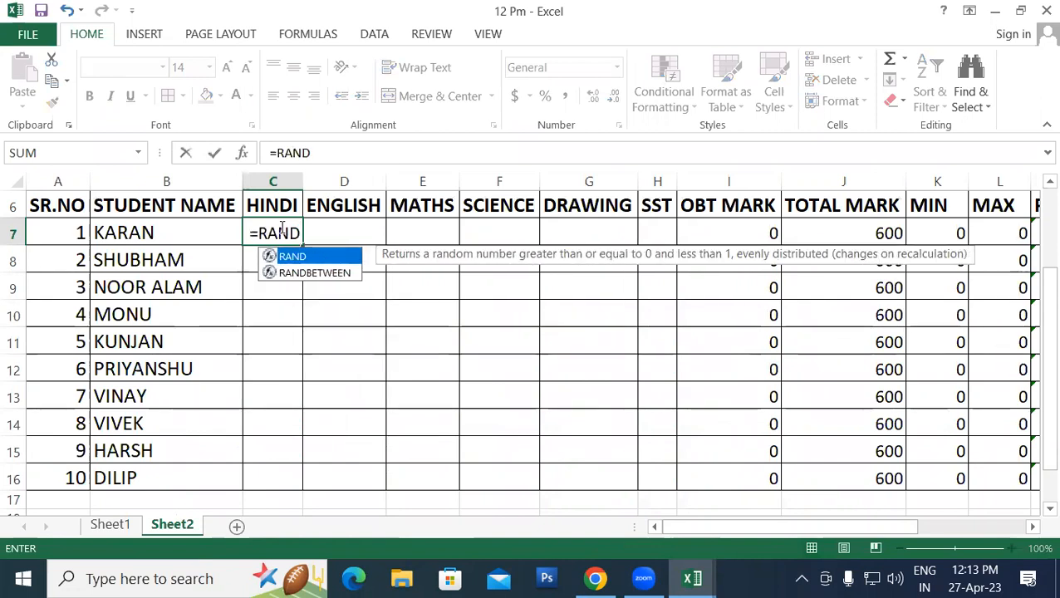
key(Down)
key(Tab)
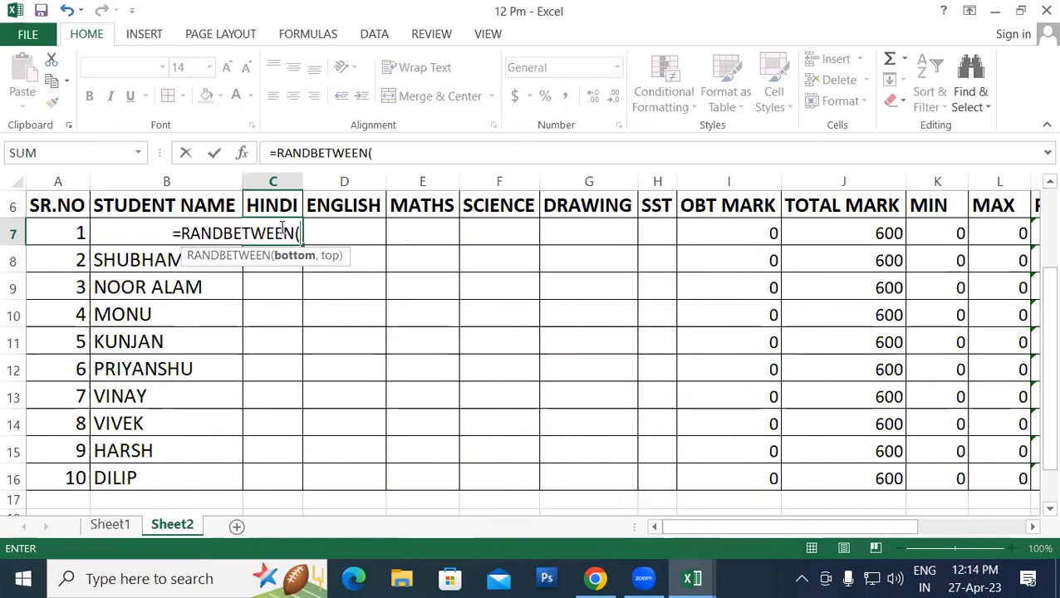
text(35)
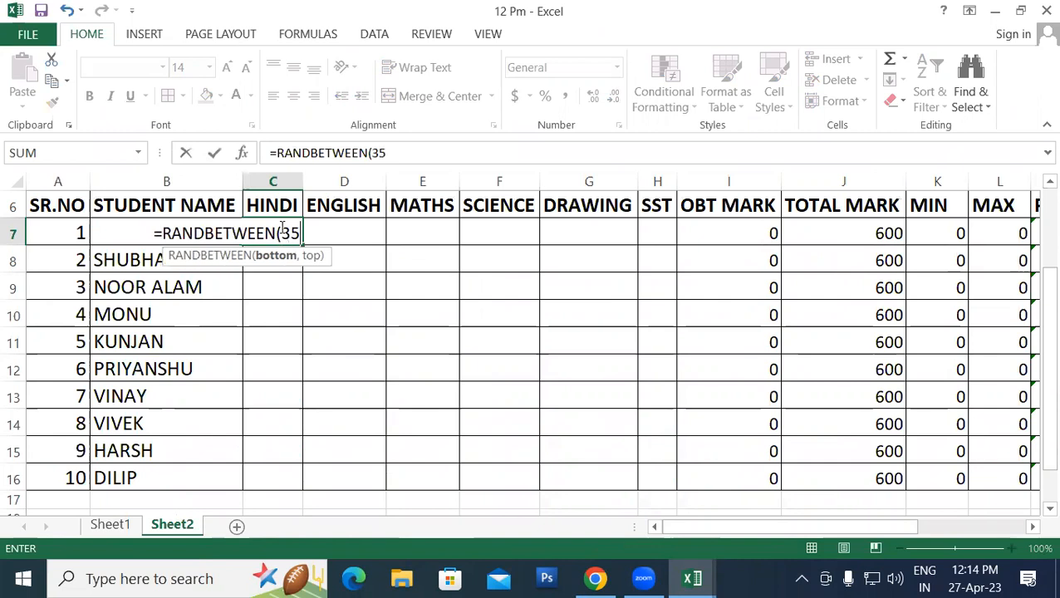
text(,90)
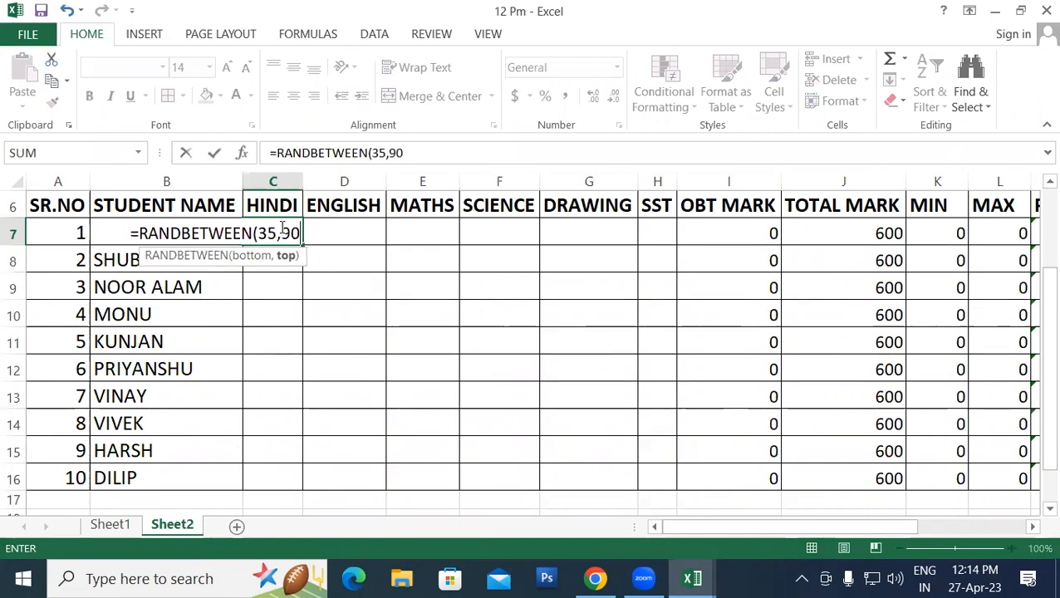
text())
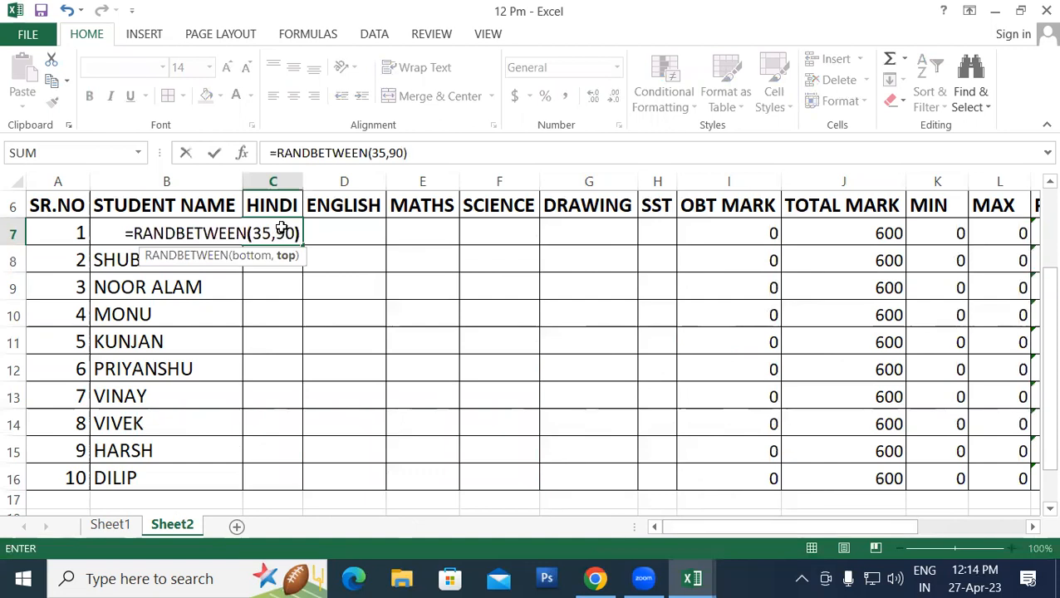
key(Return)
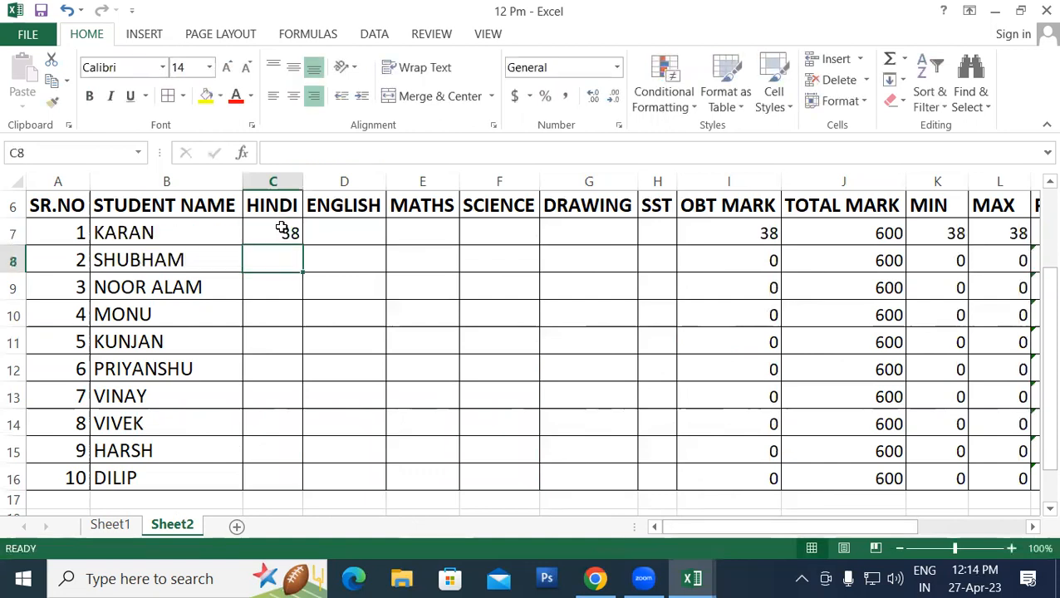
Step: Fill the RANDBETWEEN formula from C7 across all subjects and students in C7:H16, and check the formula in C7
click(283, 229)
drag(301, 245, 678, 484)
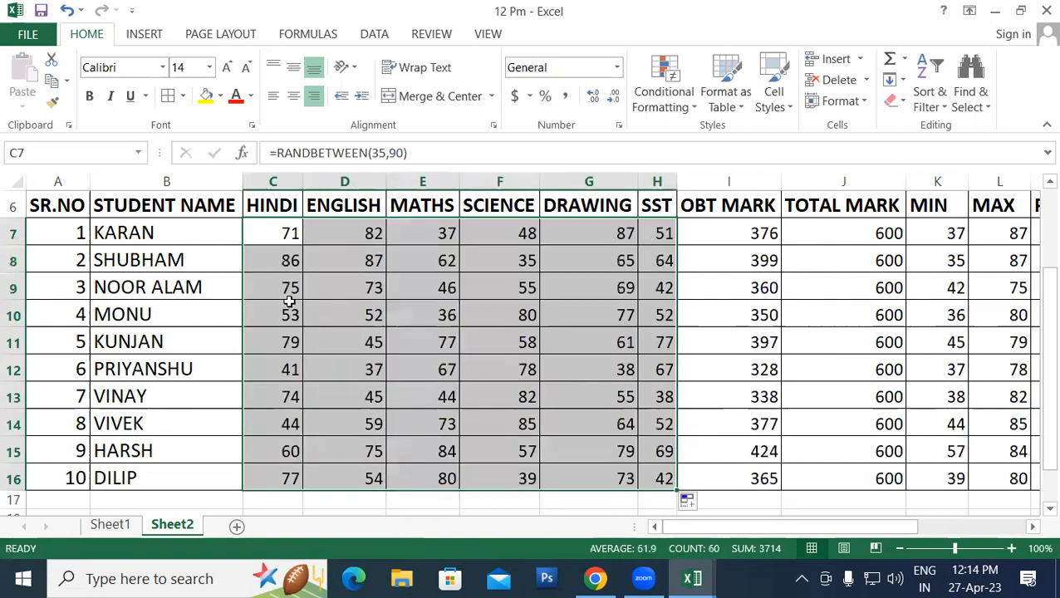
click(117, 233)
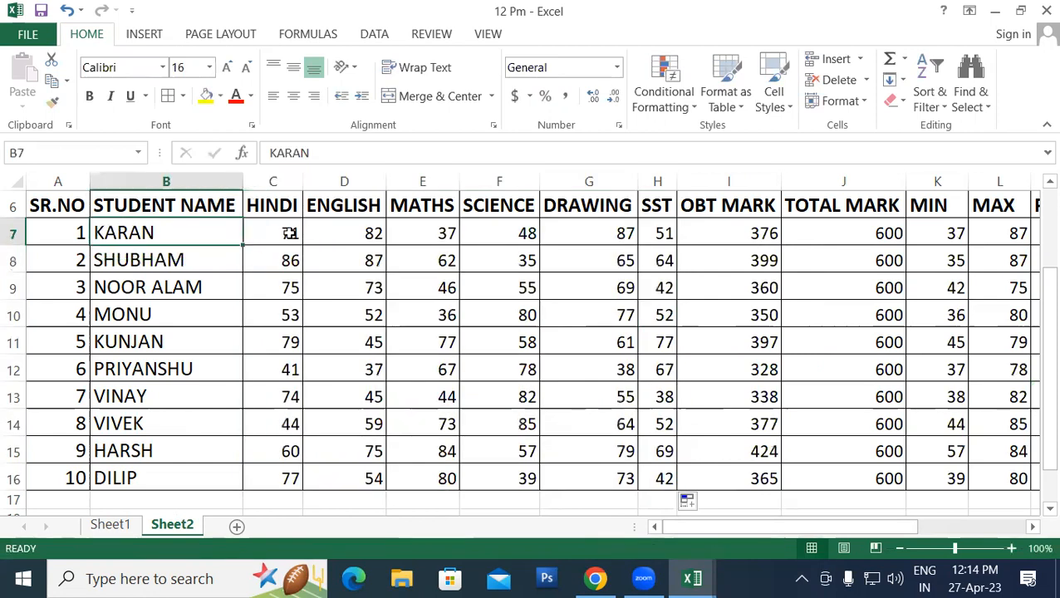
click(290, 232)
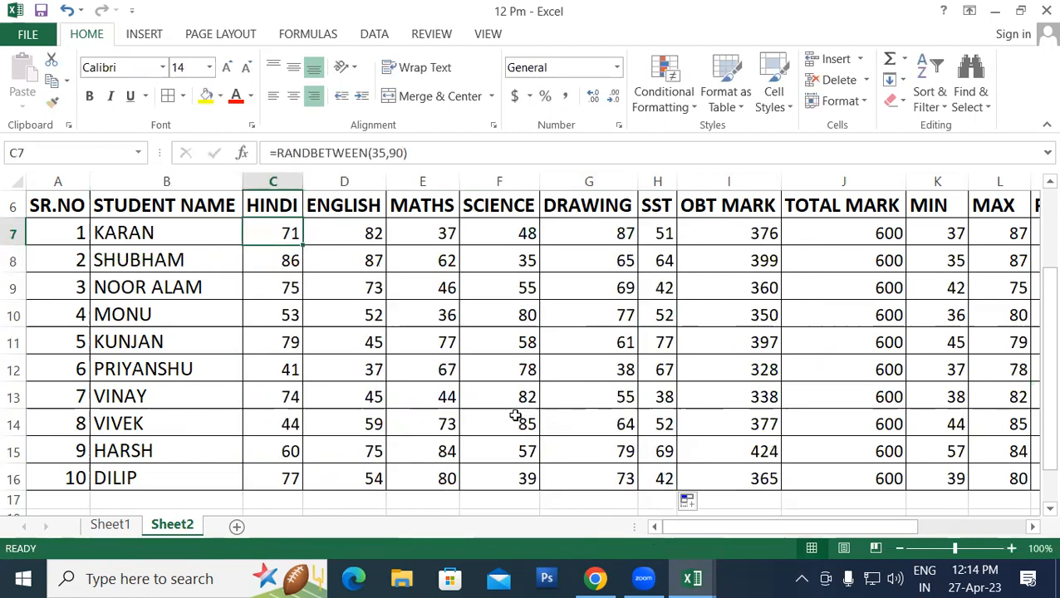
Step: Recalculate the random marks several times by entering and leaving edit mode in empty cells of row 17
double_click(506, 500)
double_click(600, 502)
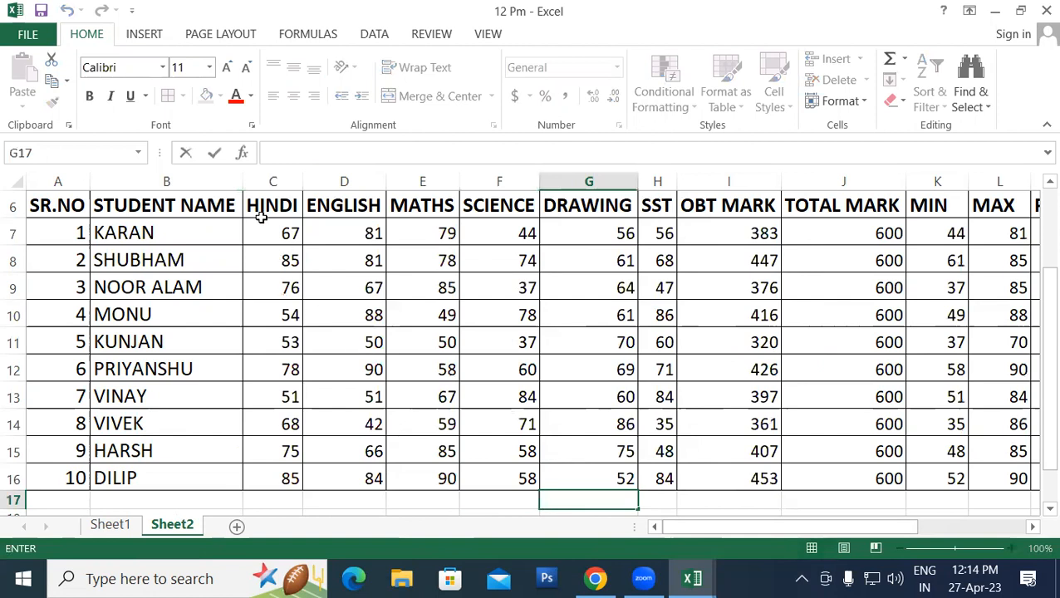
click(700, 498)
double_click(638, 497)
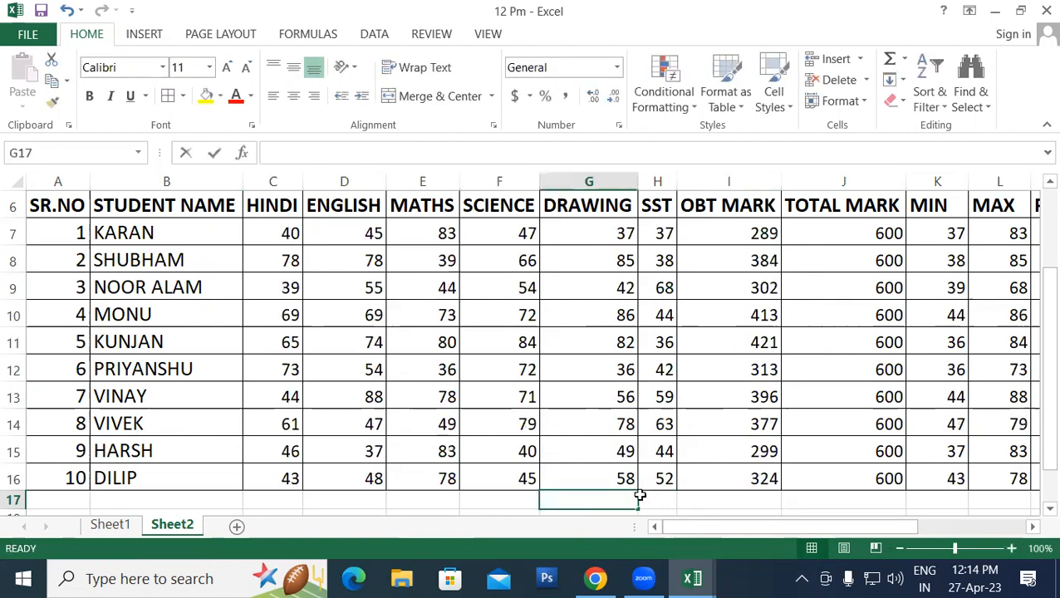
double_click(748, 502)
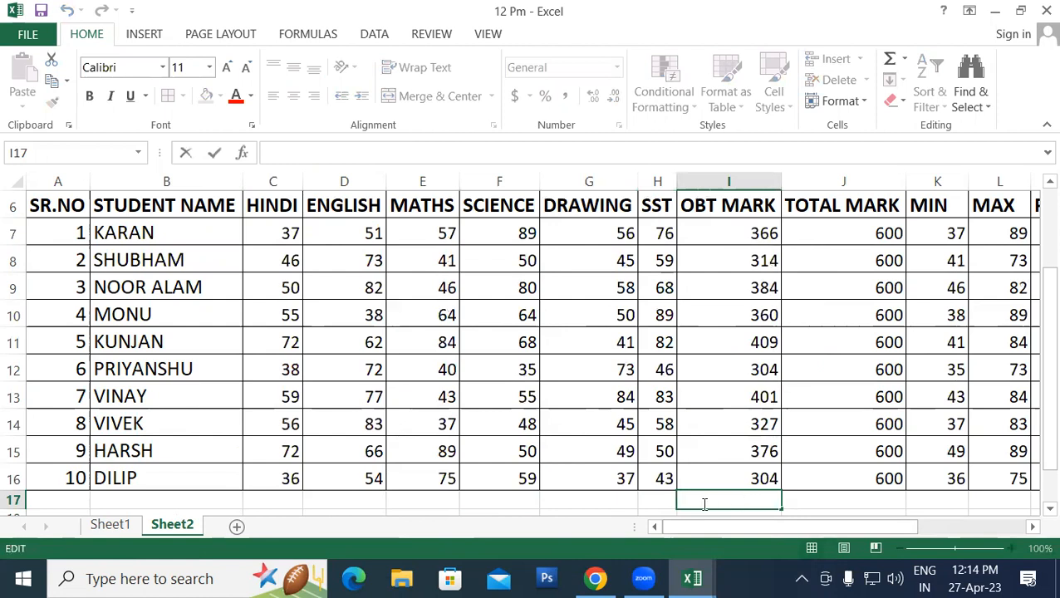
click(599, 498)
double_click(602, 499)
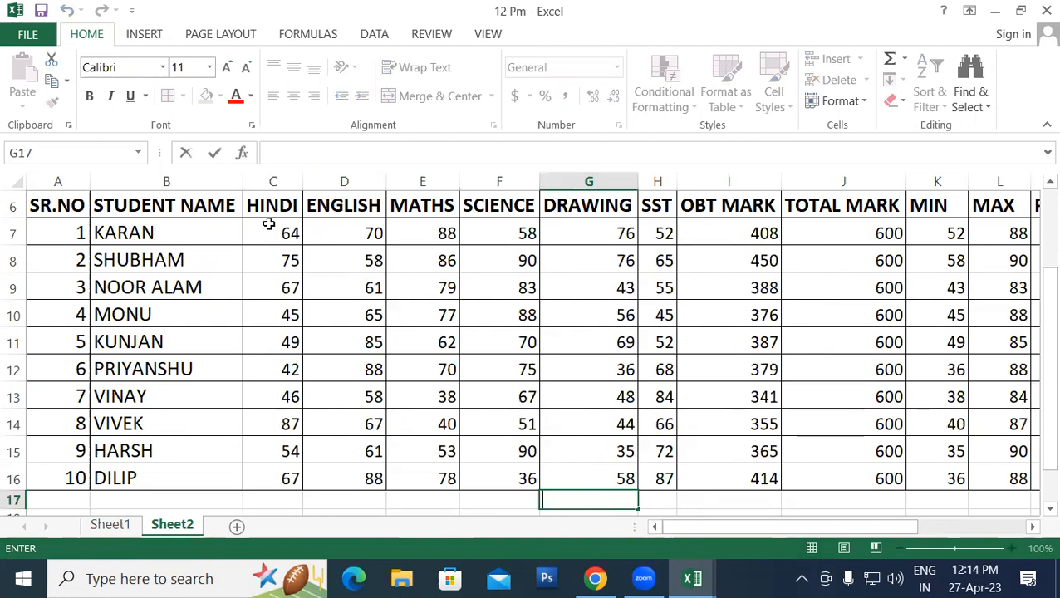
Step: Replace the RANDBETWEEN formulas in C7:H16 with fixed numbers by copying the range and using Paste Special with Values over it
drag(269, 225, 663, 477)
right_click(338, 297)
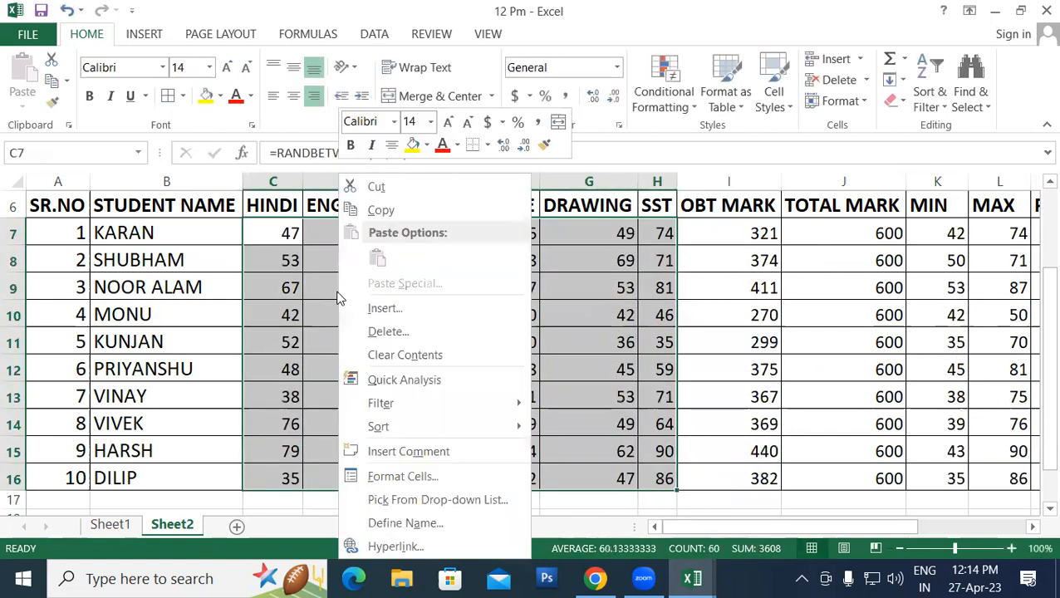
click(377, 210)
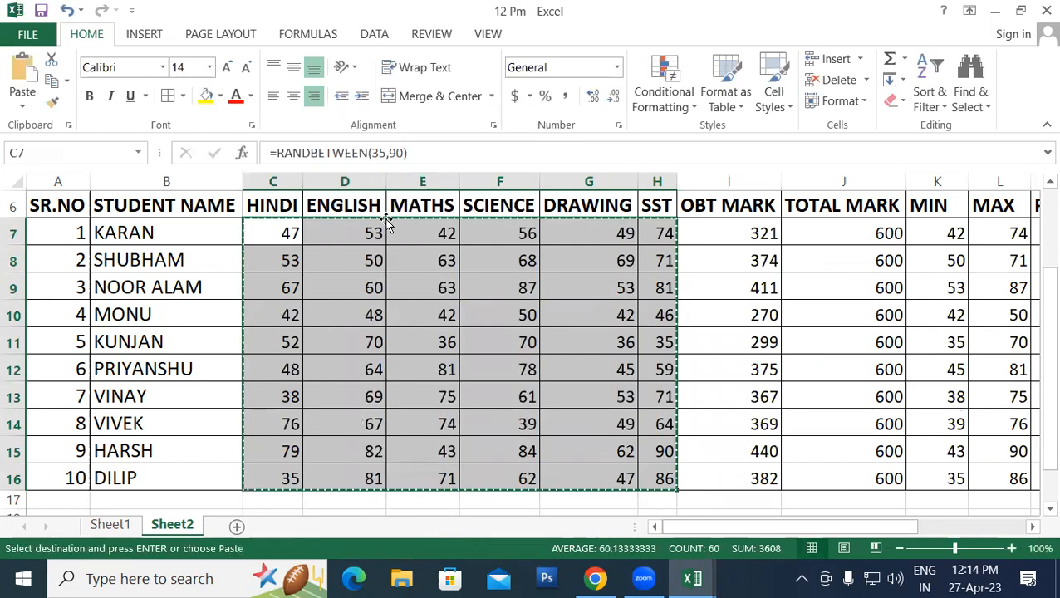
right_click(536, 308)
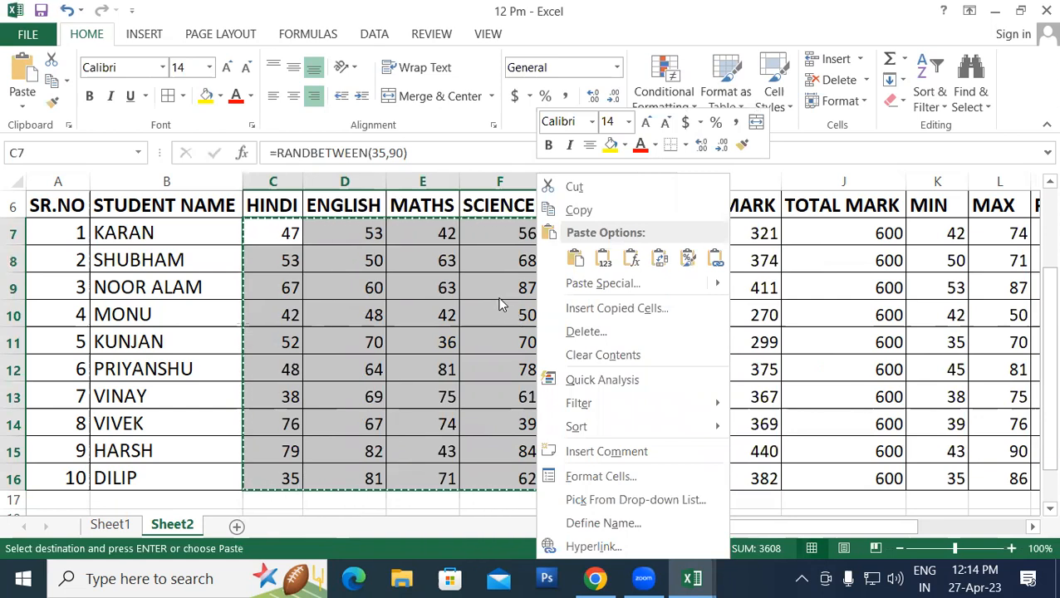
click(576, 288)
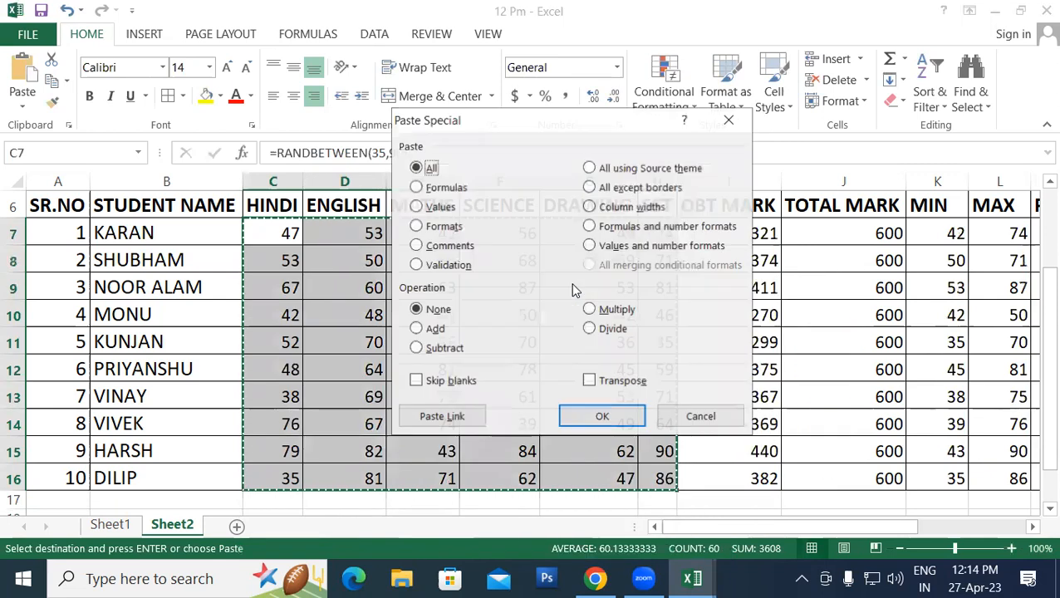
click(421, 208)
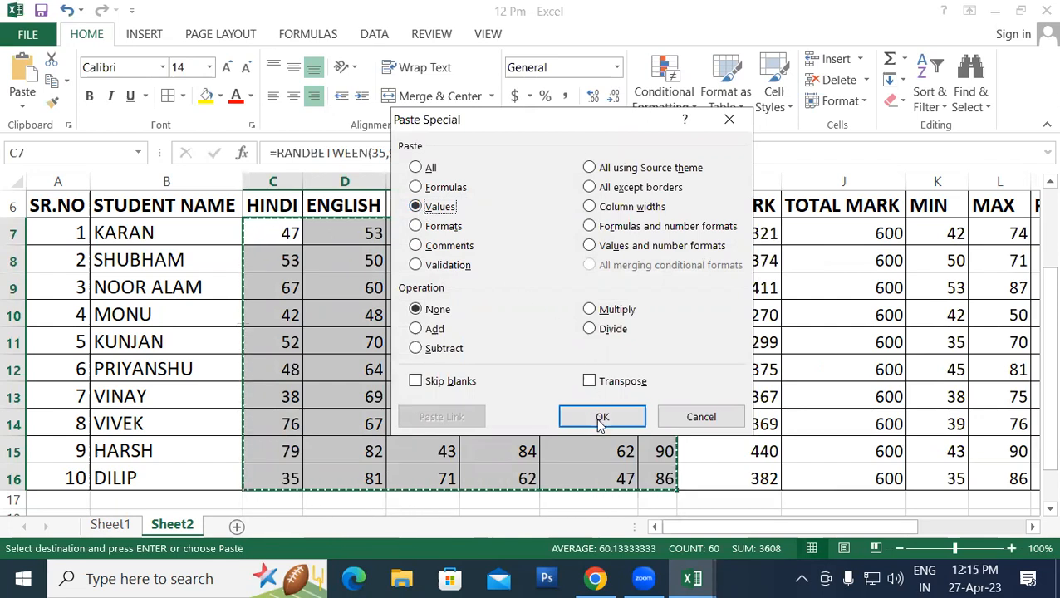
click(591, 414)
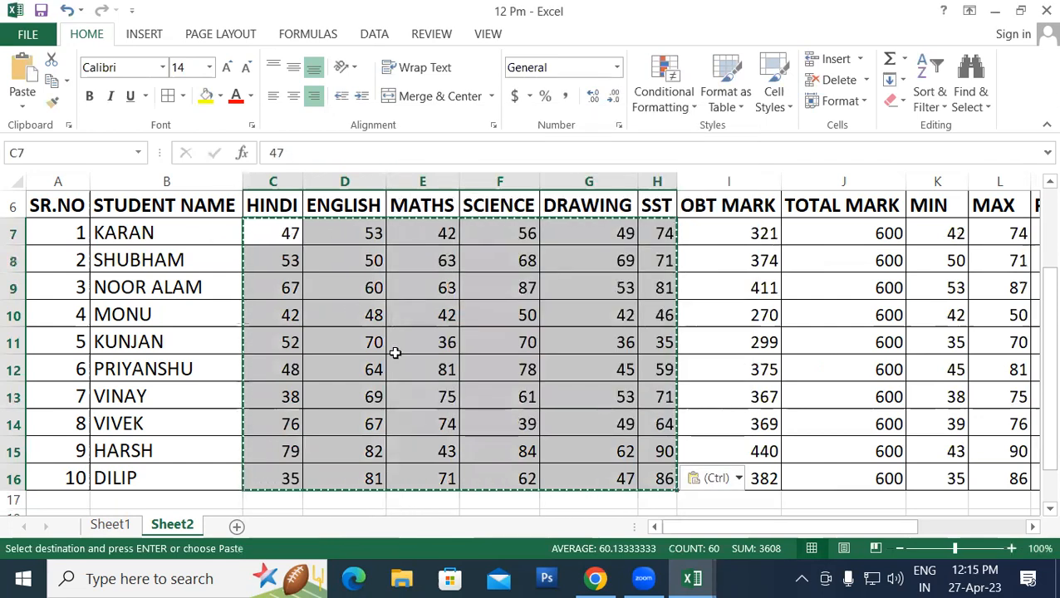
Step: Enter and leave edit mode in empty cells of row 17 to test whether the pasted marks still recalculate
double_click(557, 504)
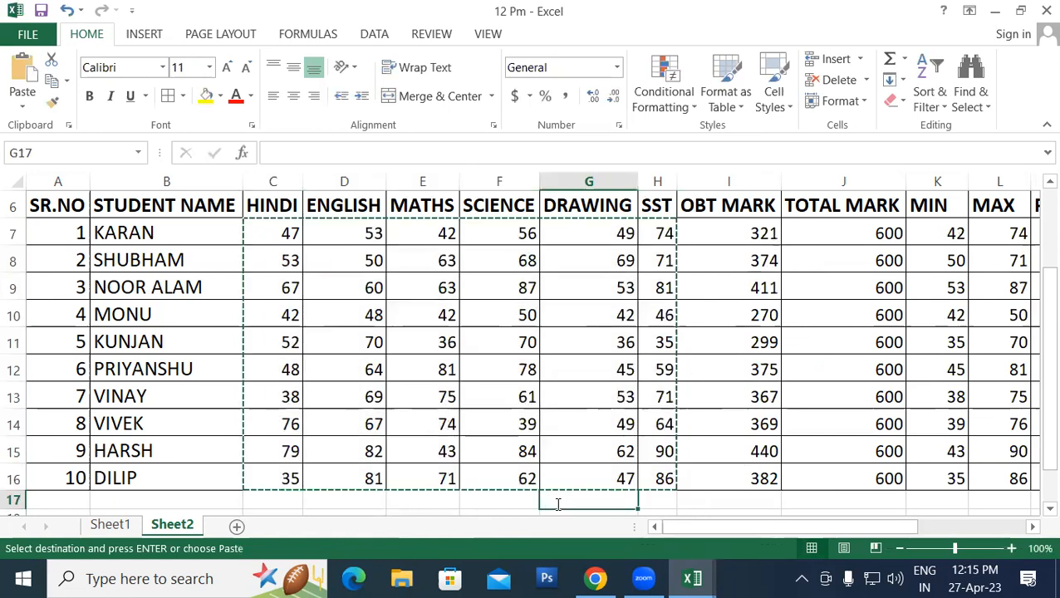
double_click(516, 502)
click(570, 496)
double_click(738, 500)
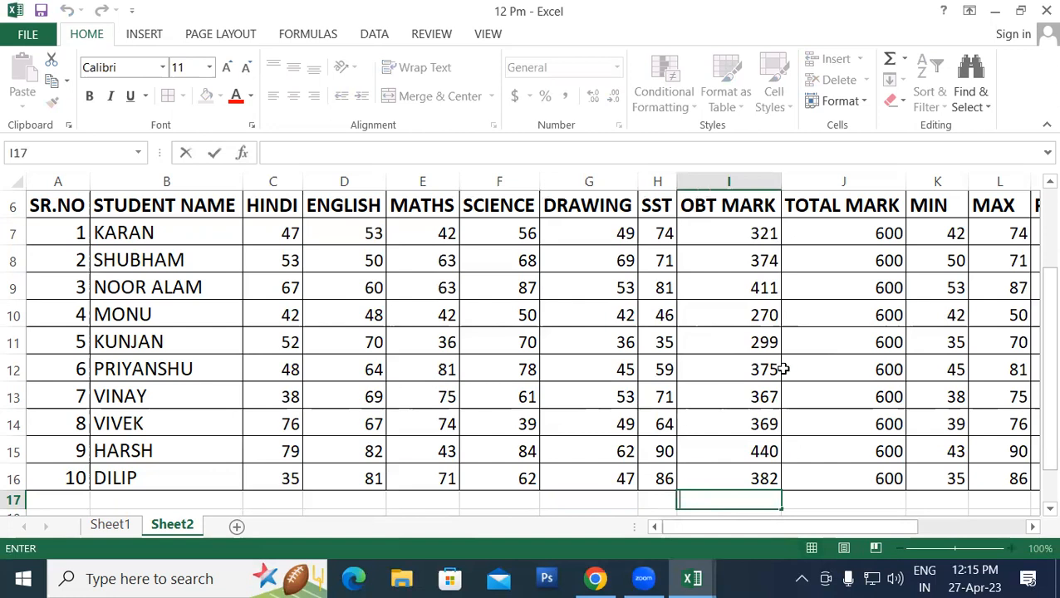
Step: Add borders to all cells of the empty range C17:G27 below the marksheet
drag(1049, 332, 1036, 505)
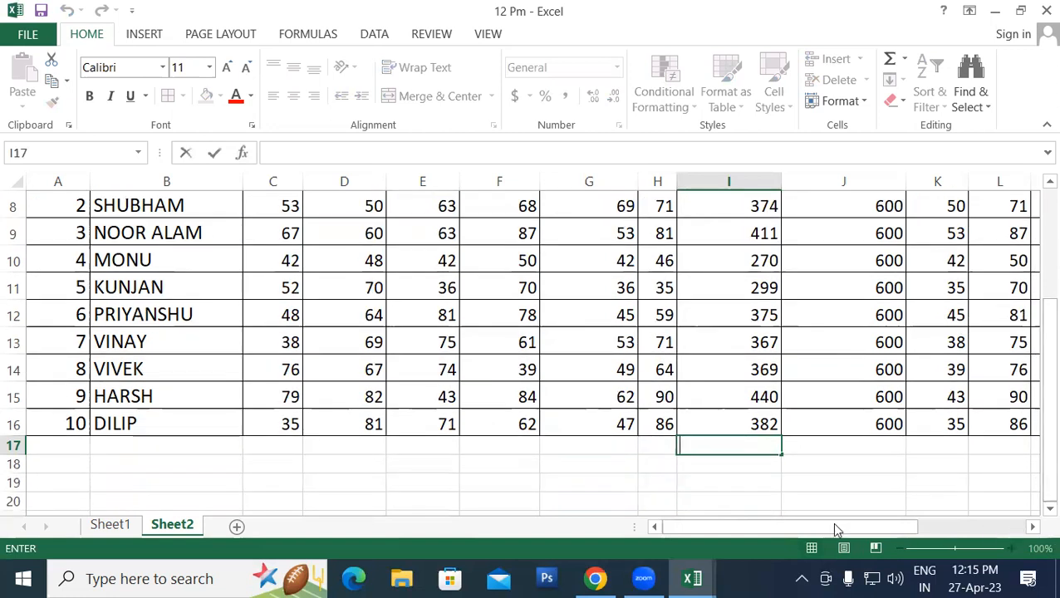
key(Return)
key(Return)
key(Return)
key(Return)
key(Return)
key(Return)
key(Return)
key(Return)
key(Return)
key(Return)
key(Return)
key(Return)
key(Return)
key(Return)
key(Return)
key(Return)
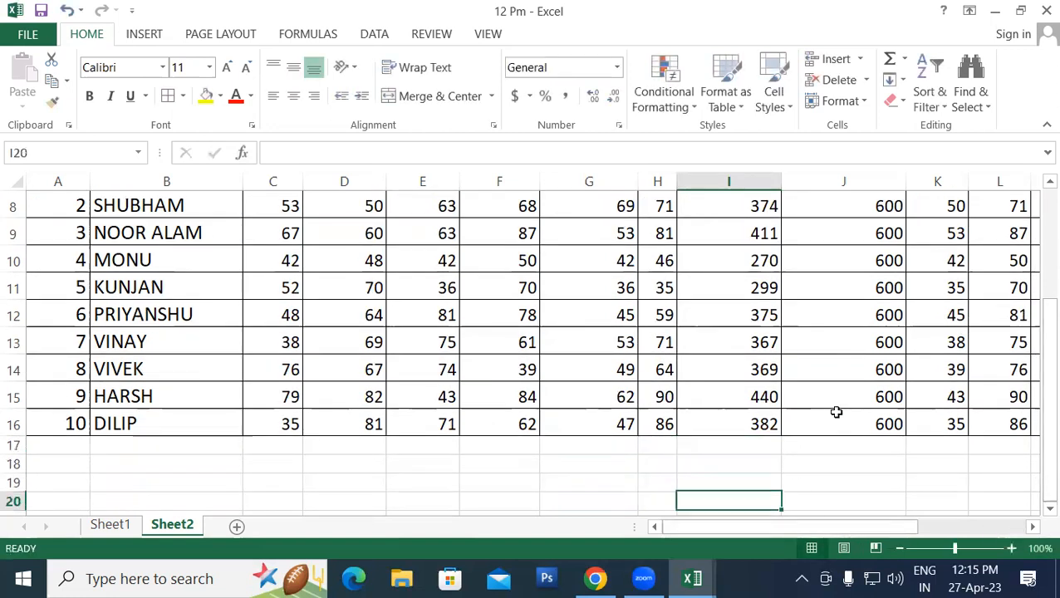
drag(257, 203, 581, 387)
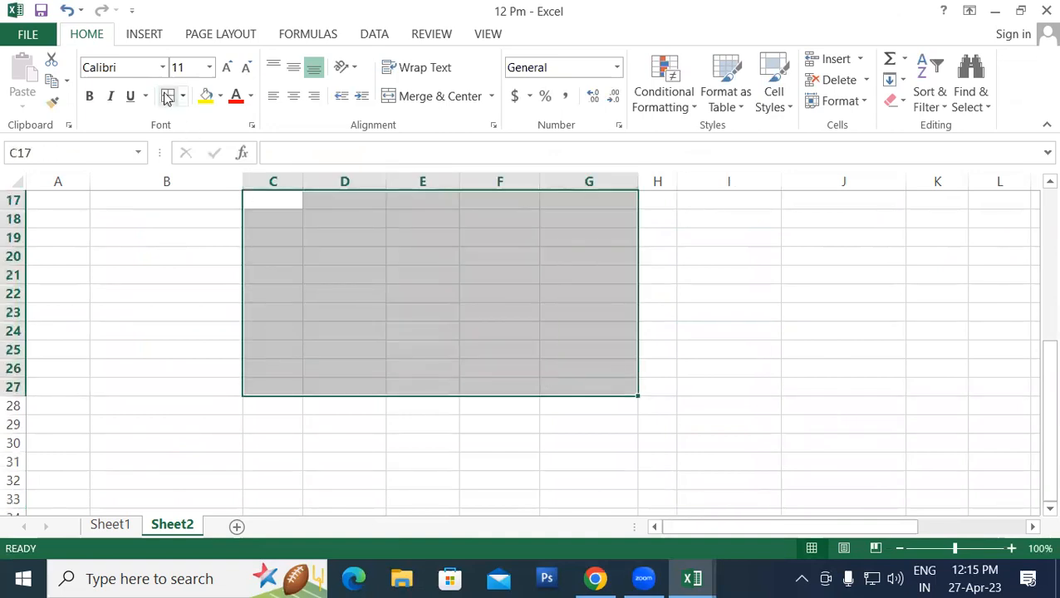
click(166, 97)
click(280, 212)
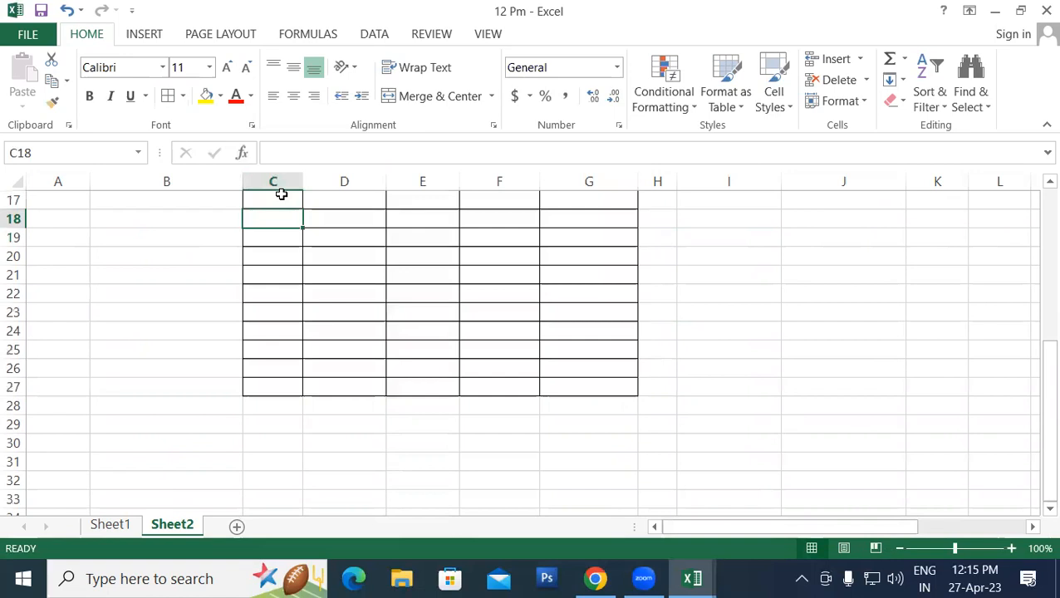
Step: Enter the formula =RANDBETWEEN(40,80) in cell C17
click(283, 195)
text(=RAND)
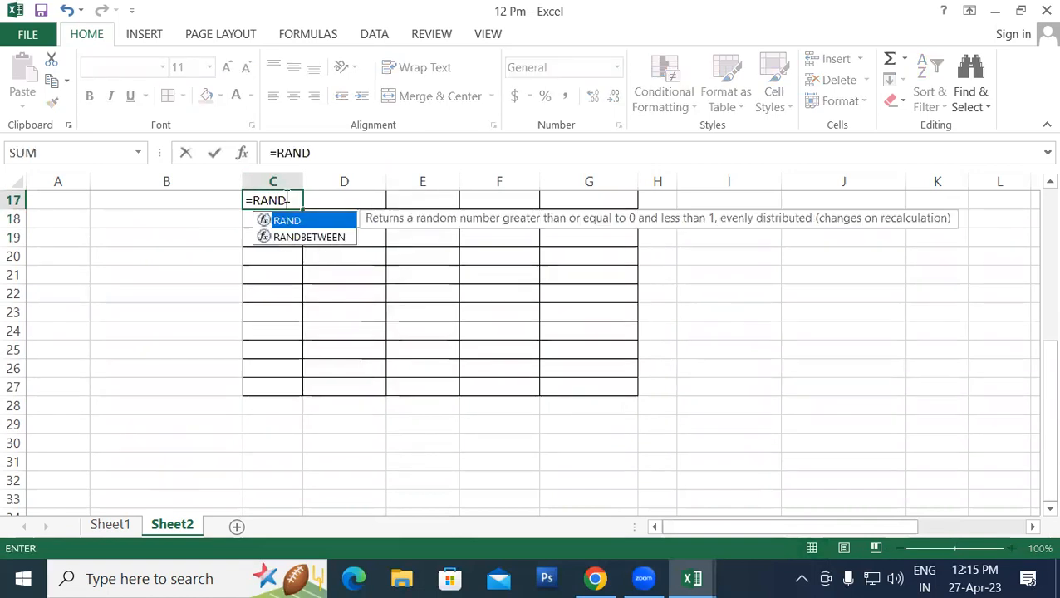
key(Down)
key(Tab)
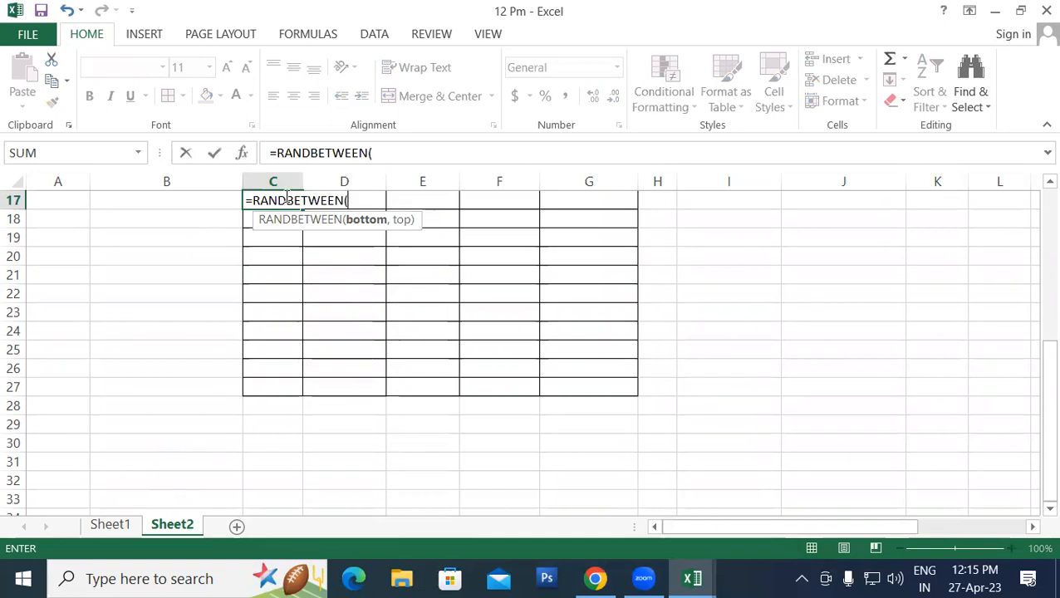
text(40,80)
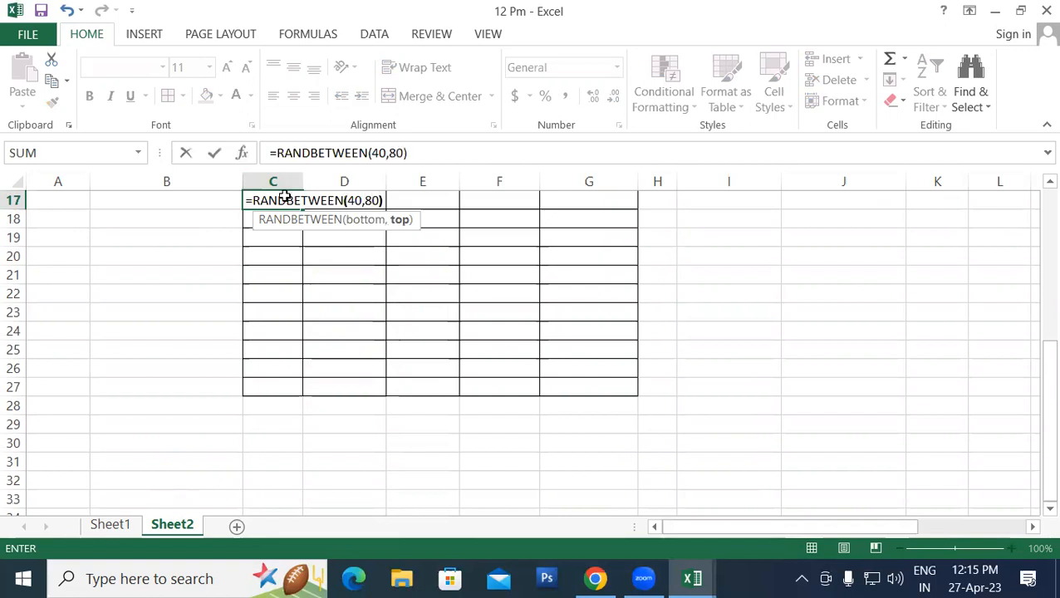
key(Return)
Step: Fill the RANDBETWEEN formula from C17 across C17:G27 and set the range's font size to 14
click(284, 196)
drag(303, 207, 610, 371)
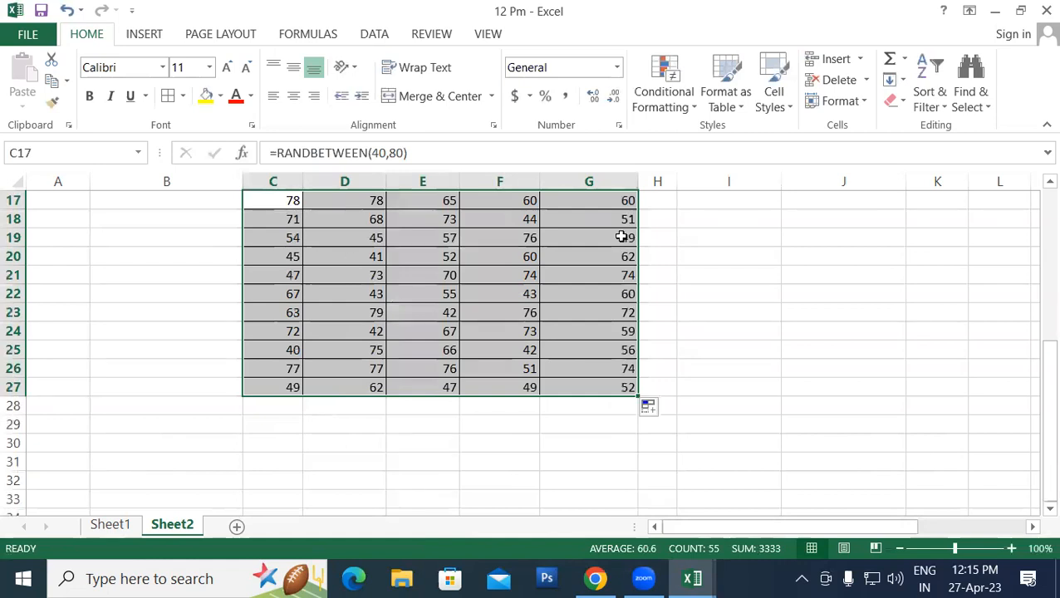
click(225, 67)
click(226, 66)
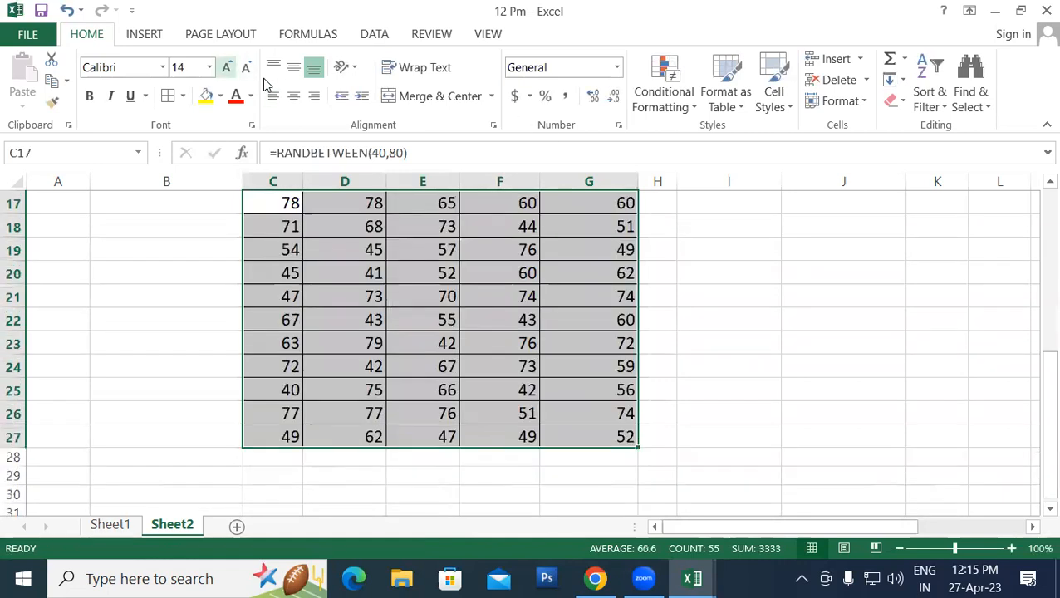
Step: Recalculate the random numbers in C17:G27 by entering and leaving edit mode in empty cells of column J
double_click(868, 247)
double_click(868, 272)
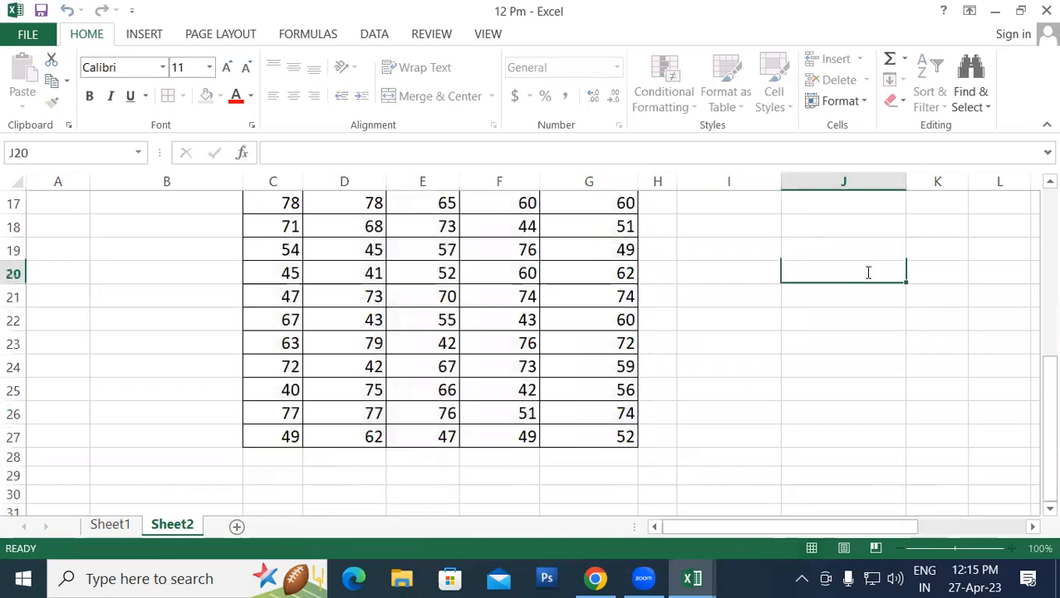
click(879, 228)
double_click(880, 228)
key(Escape)
Step: Convert the random formulas in C17:G27 to fixed numbers with Paste Special Values, and test for recalculation from an empty cell
drag(289, 206, 610, 437)
right_click(417, 266)
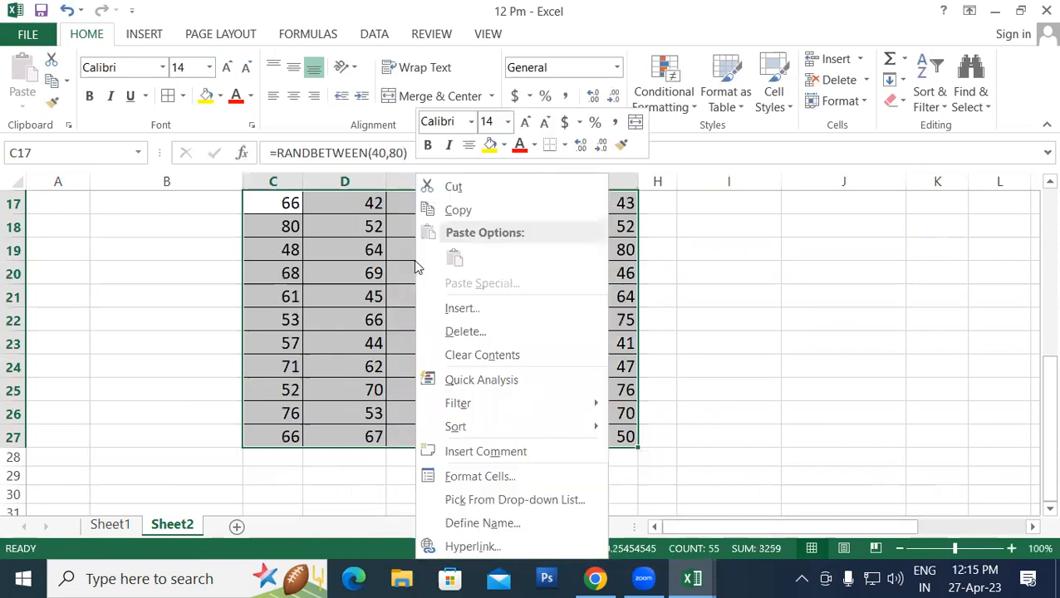
click(454, 213)
right_click(307, 240)
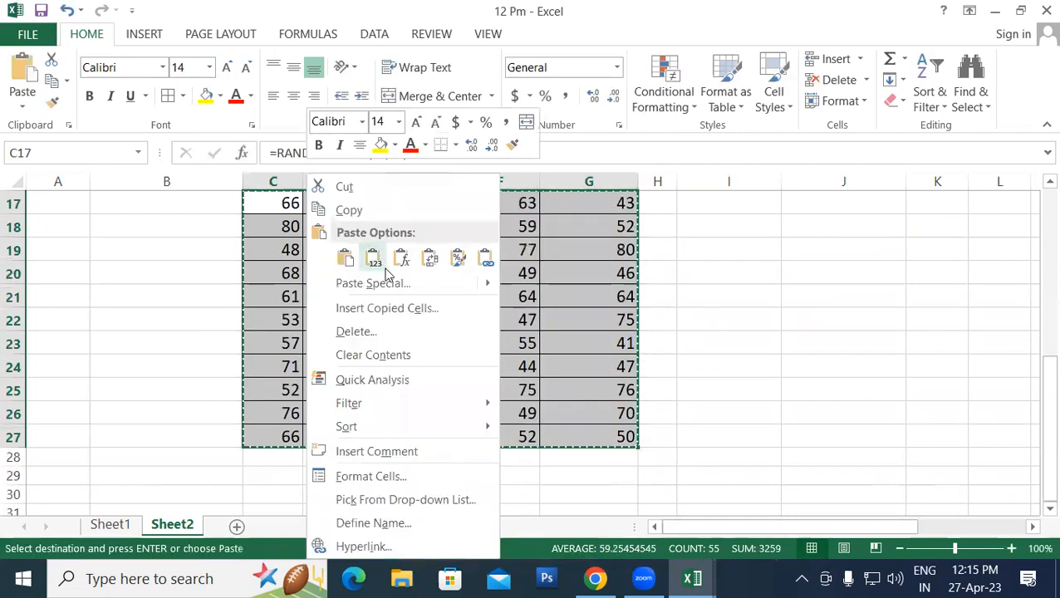
click(328, 286)
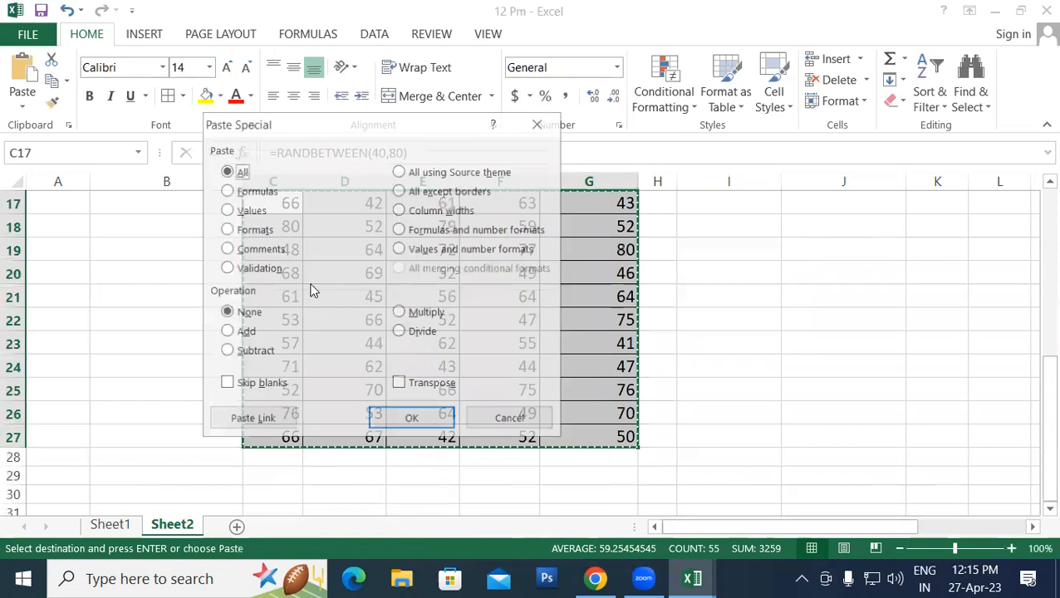
click(249, 211)
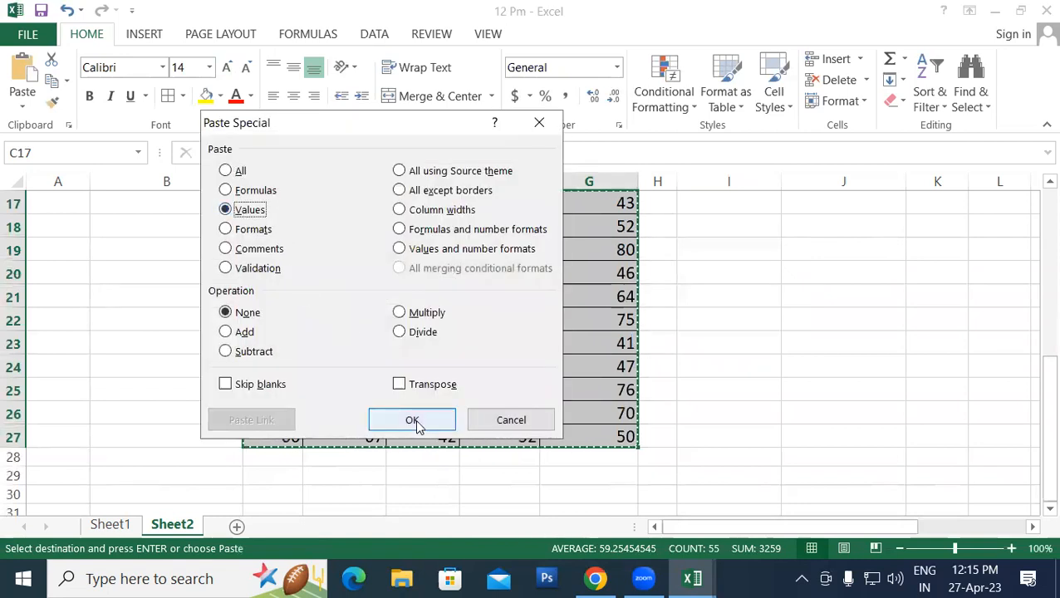
click(412, 421)
double_click(796, 300)
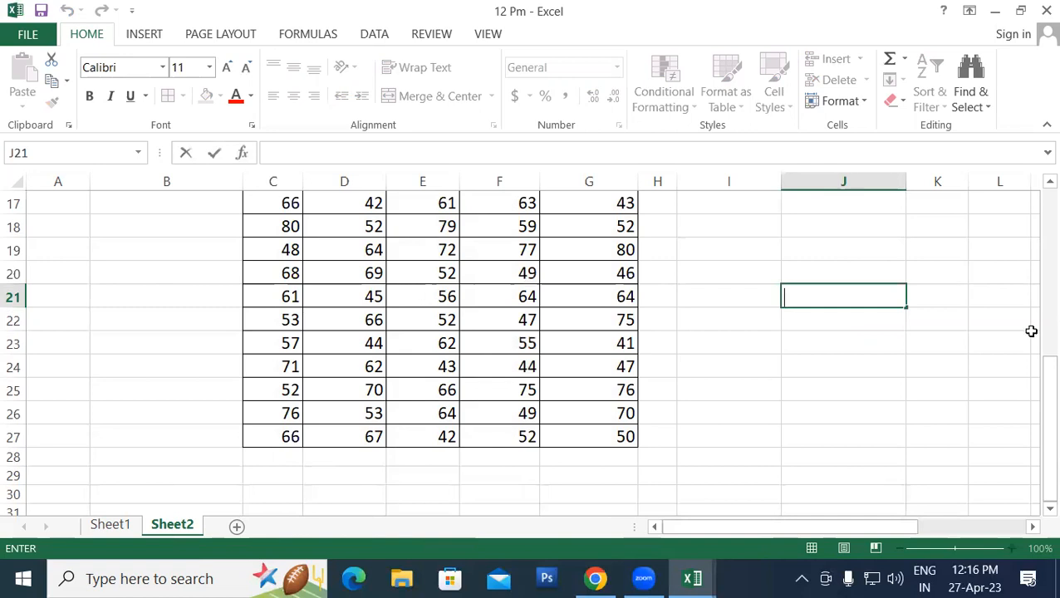
Step: Enter 5 in the empty cell J18 and copy that cell
click(816, 228)
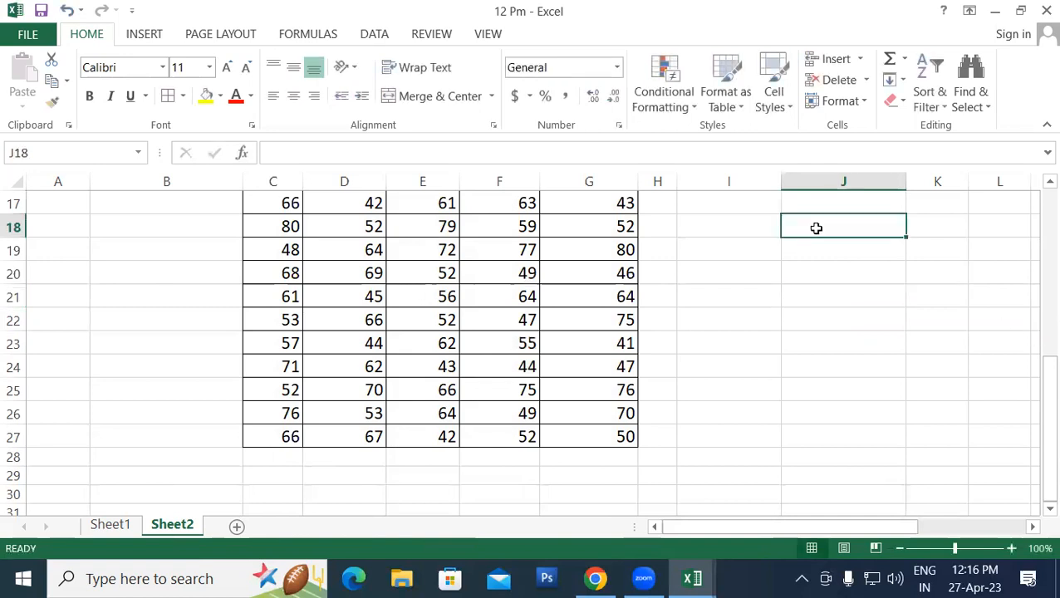
text(5)
key(Return)
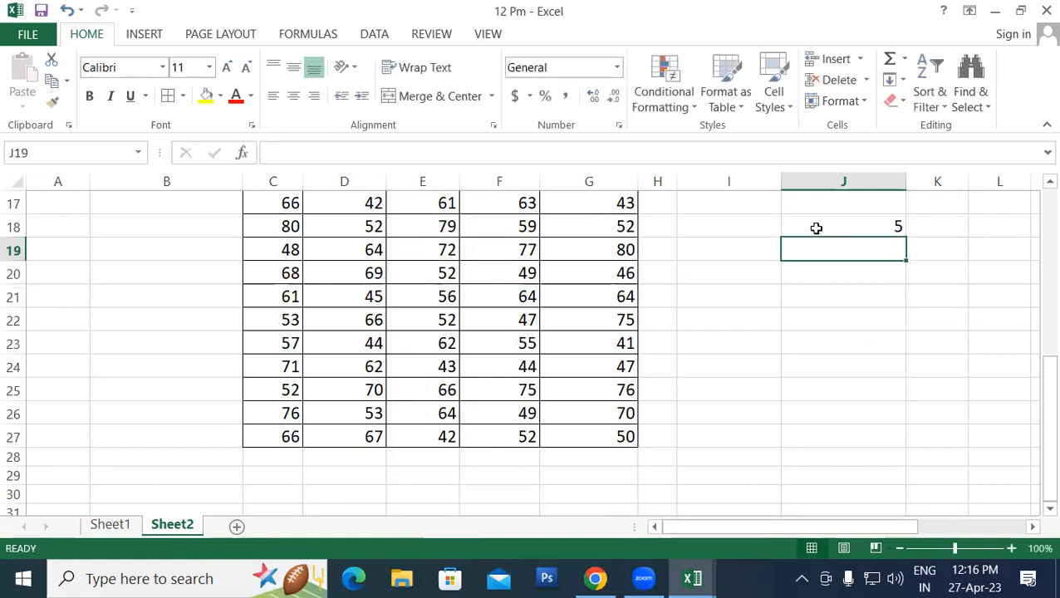
scroll(814, 228, up, 1)
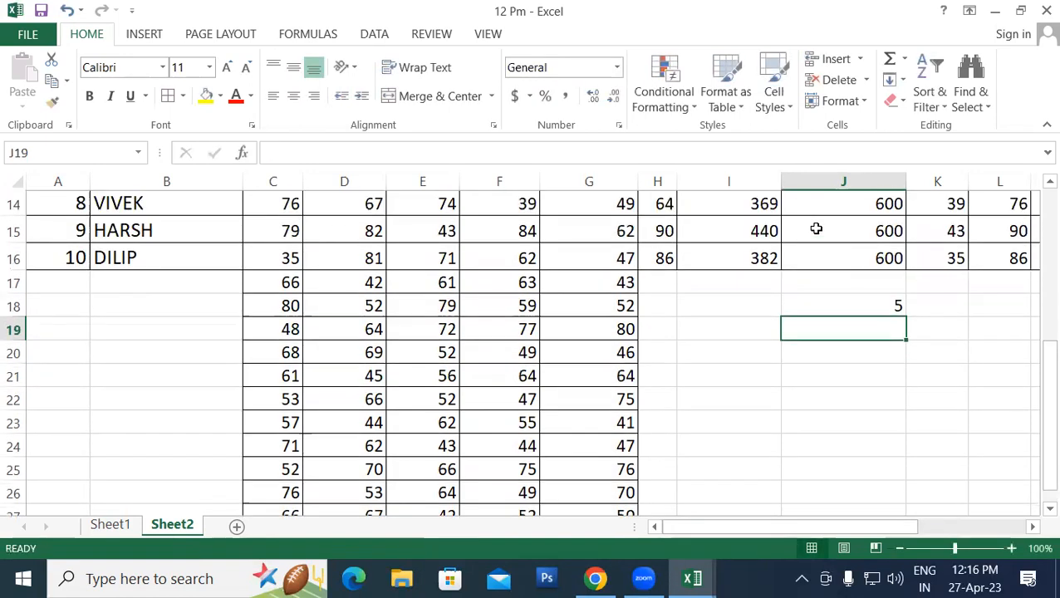
click(841, 309)
right_click(844, 317)
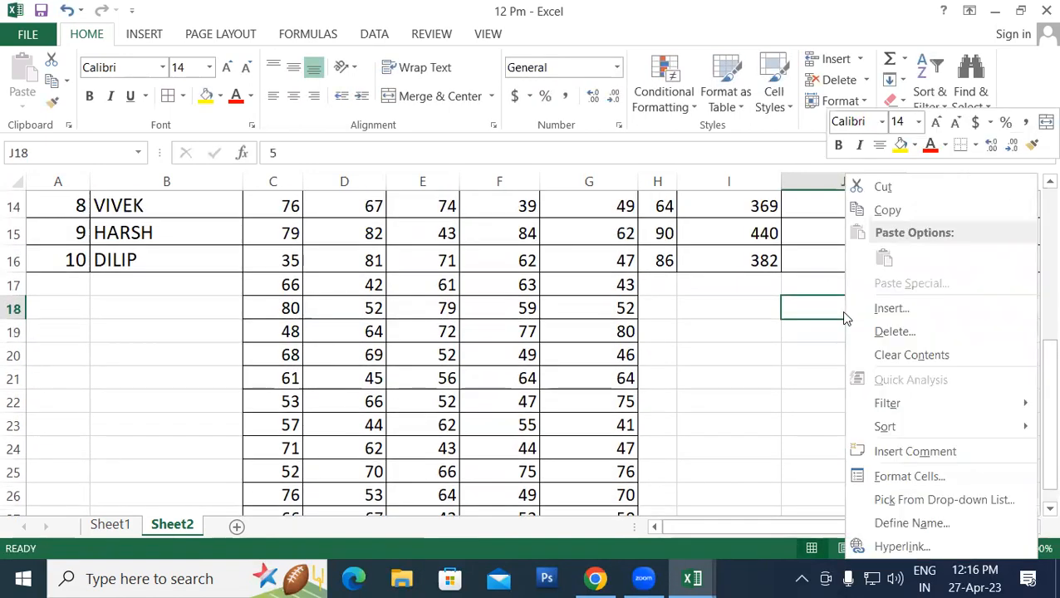
click(884, 211)
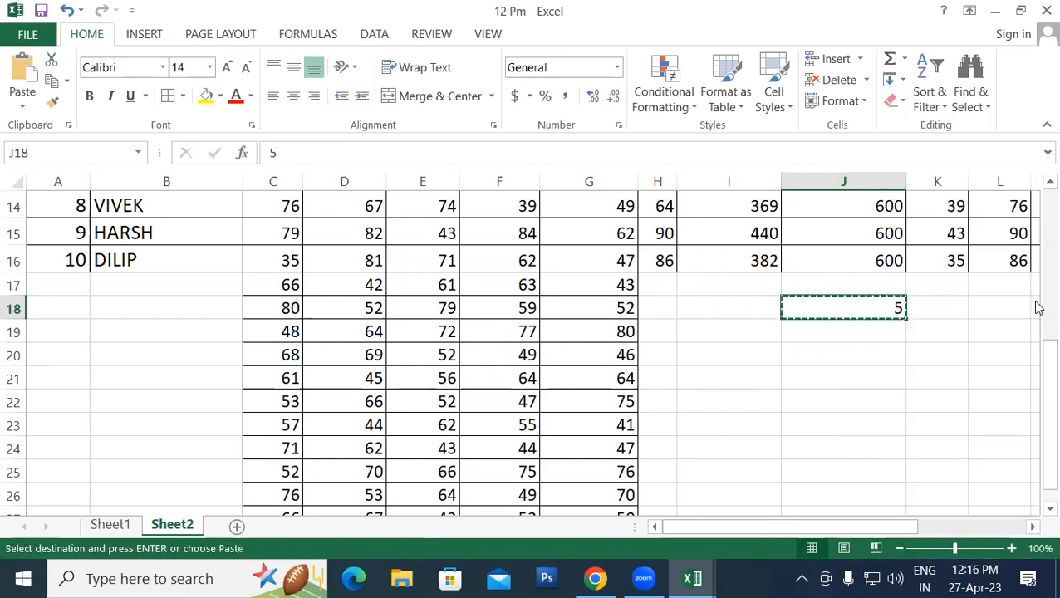
Step: Add the copied 5 to every number in C17:G27 using Paste Special with the Add operation
drag(1047, 395, 1038, 432)
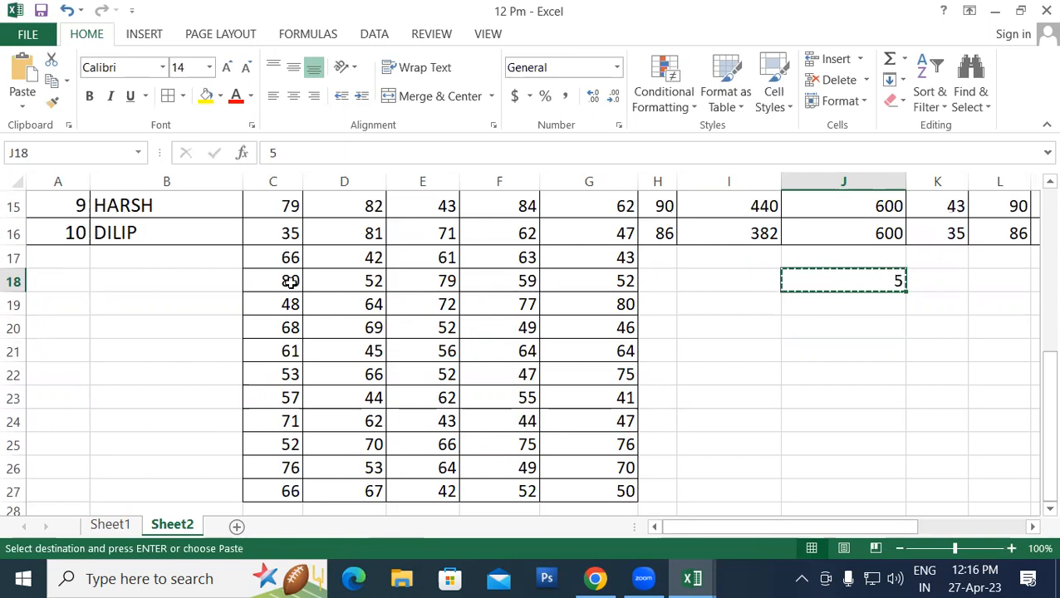
drag(278, 256, 600, 490)
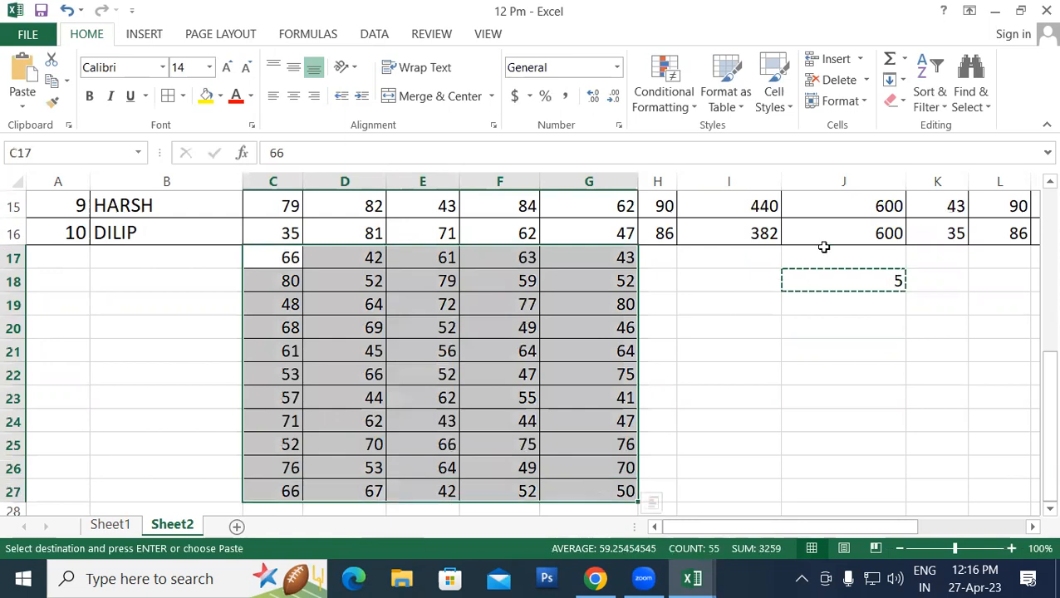
right_click(387, 303)
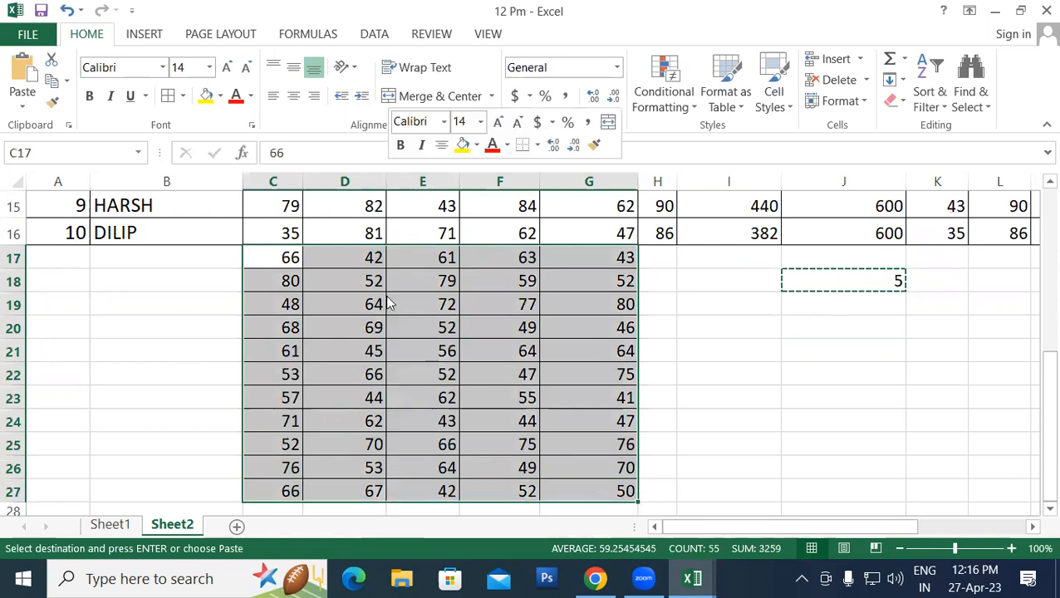
mouse_move(424, 285)
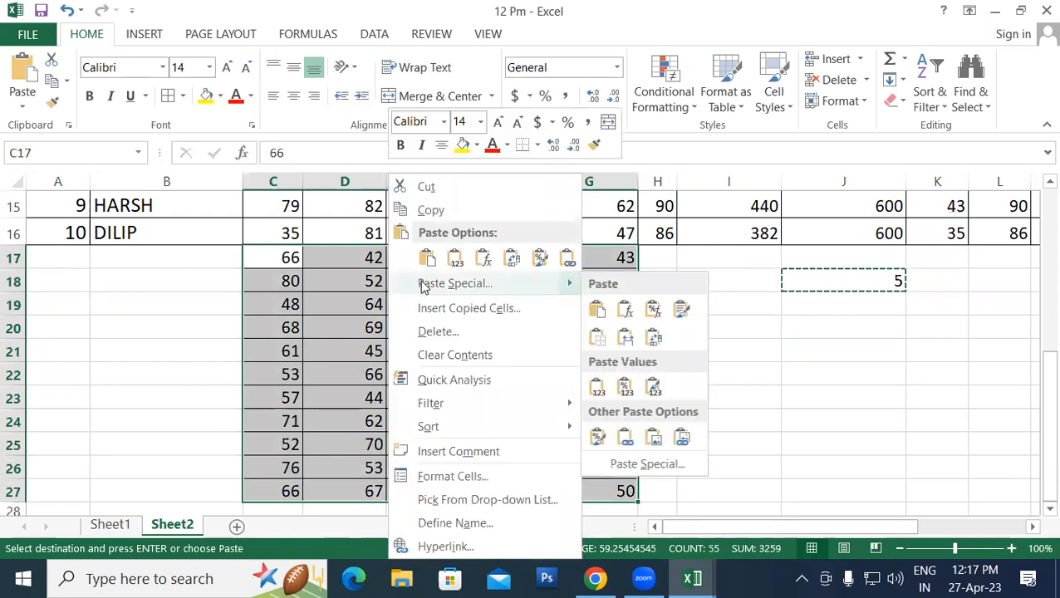
click(424, 284)
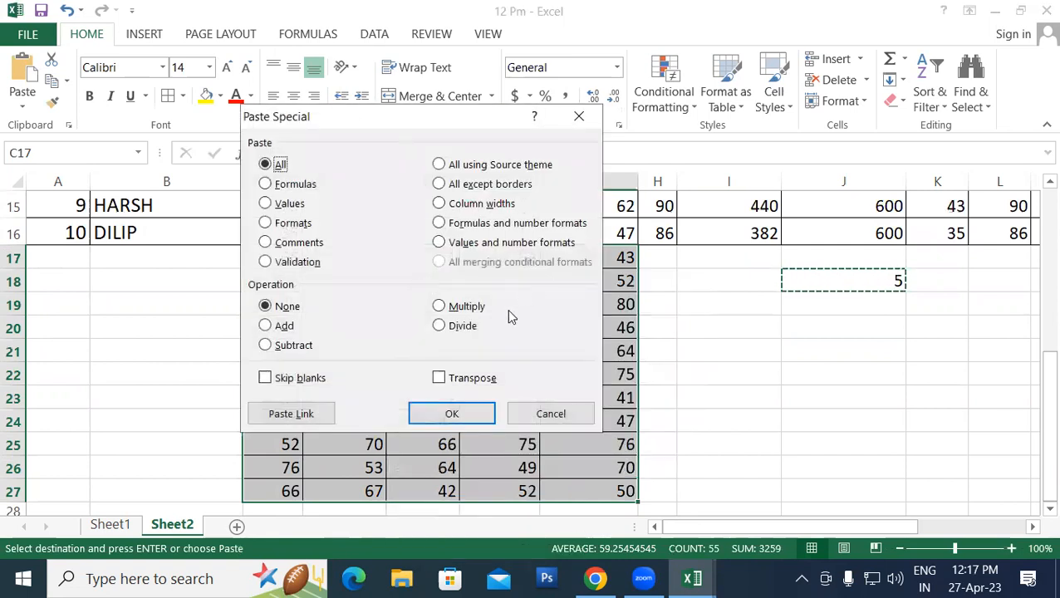
click(265, 327)
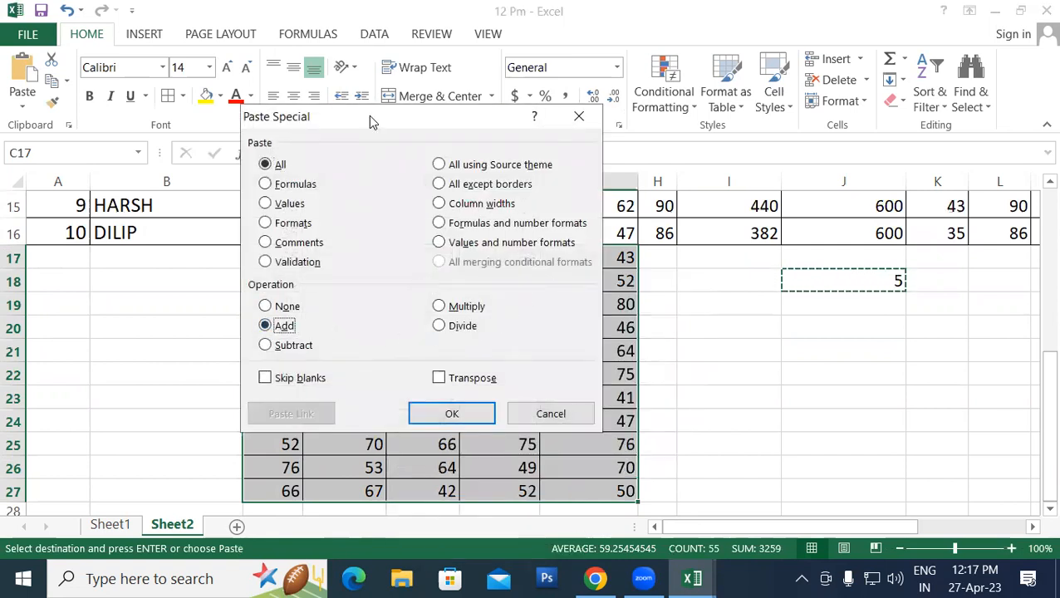
drag(378, 124, 934, 88)
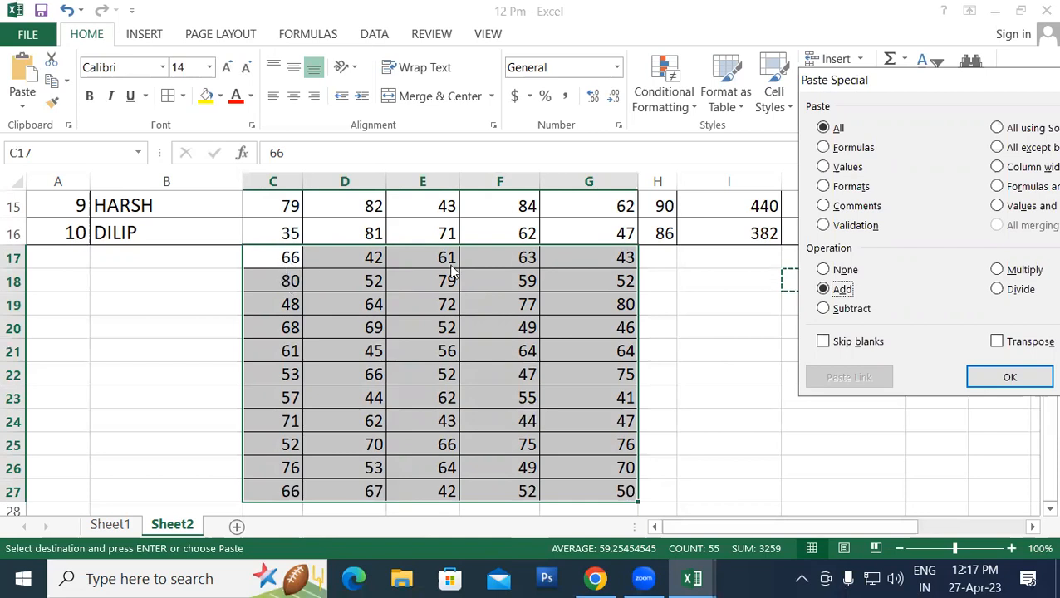
click(994, 379)
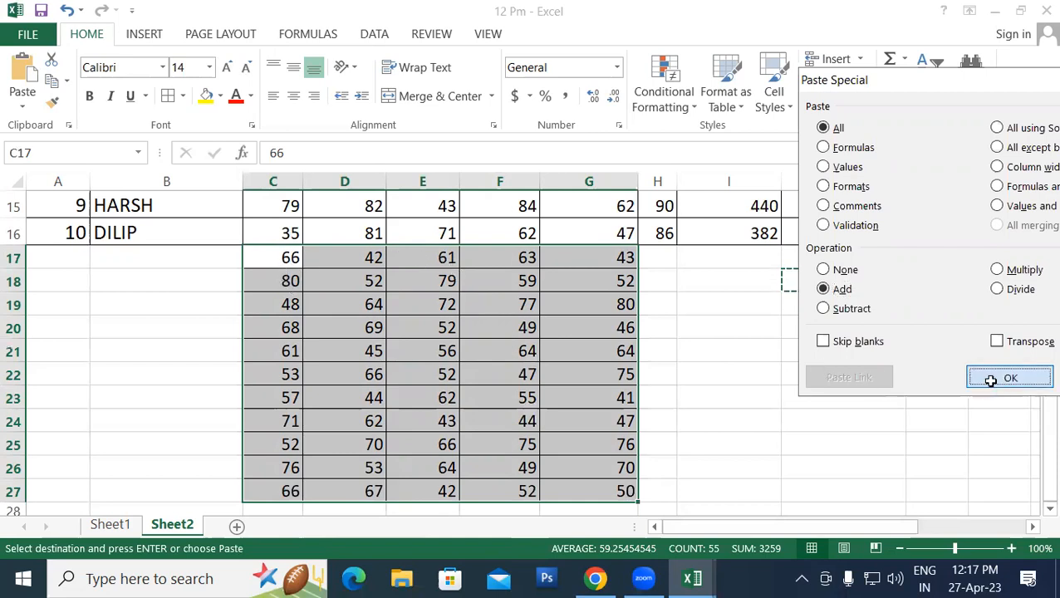
click(270, 275)
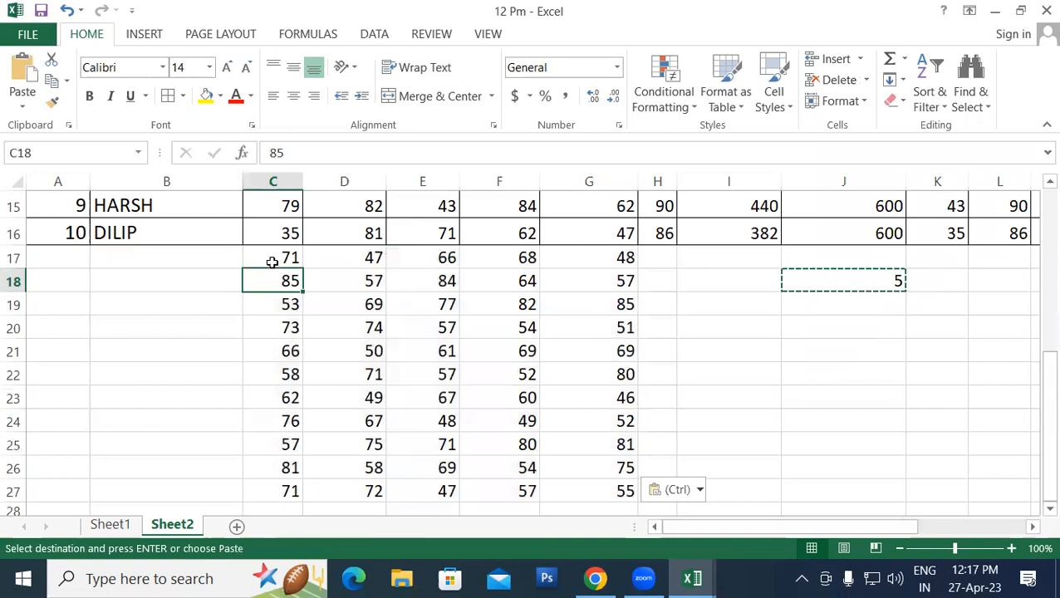
click(276, 258)
key(Right)
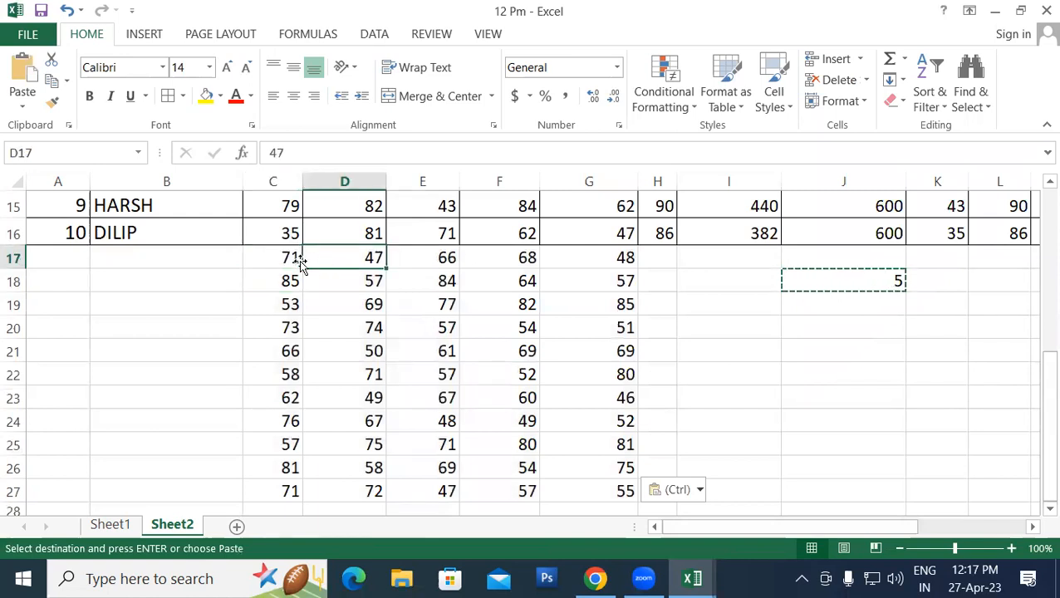
Step: Enter 10 in the empty cell J20 and copy that cell
click(862, 320)
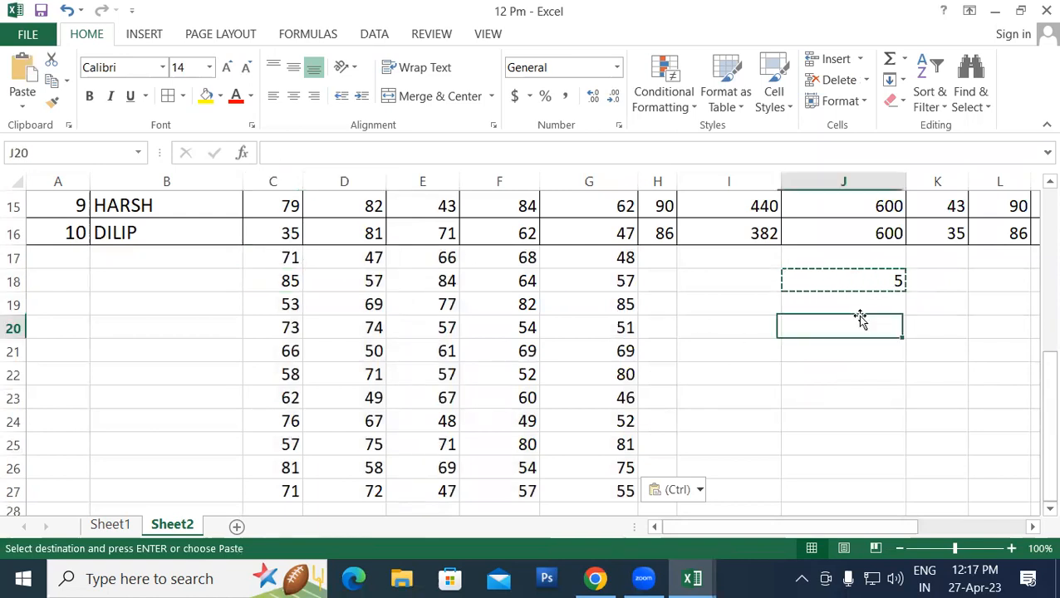
text(10)
key(Return)
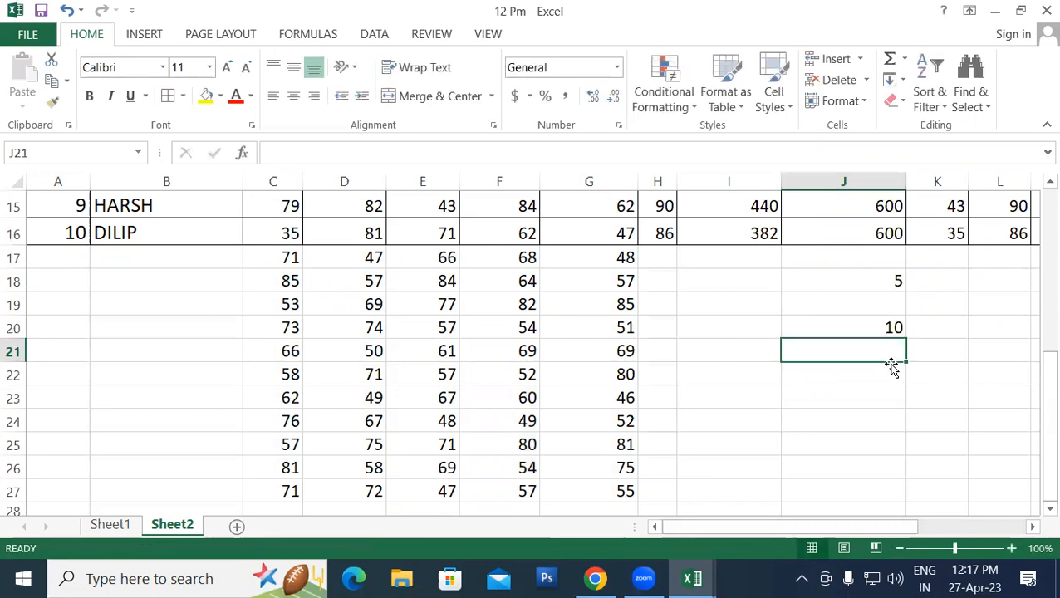
right_click(851, 329)
click(885, 210)
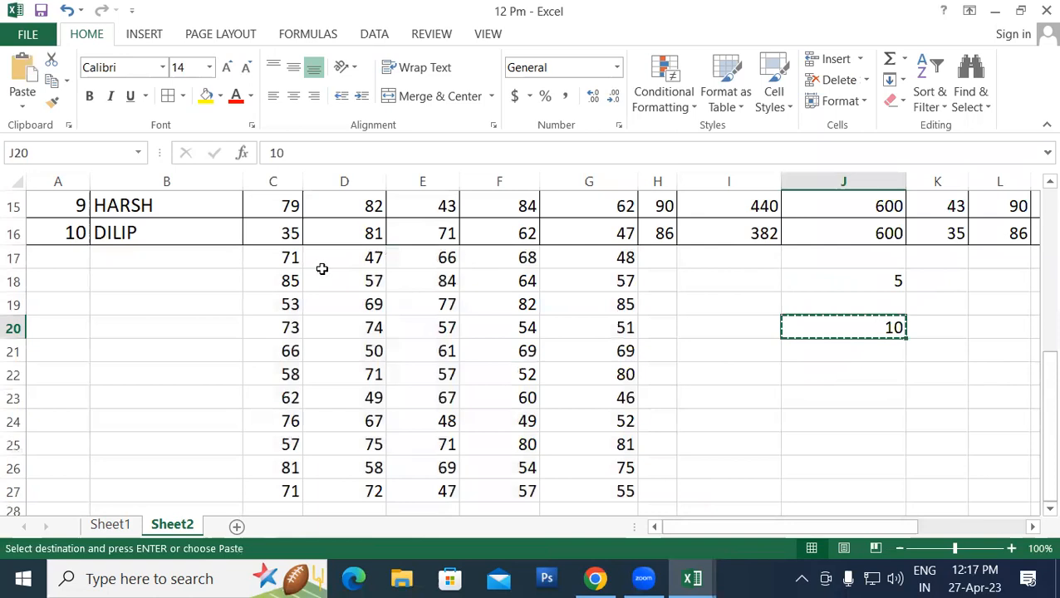
Step: Subtract the copied 10 from every number in C17:G27 using Paste Special with the Subtract operation
drag(284, 262, 600, 480)
right_click(419, 310)
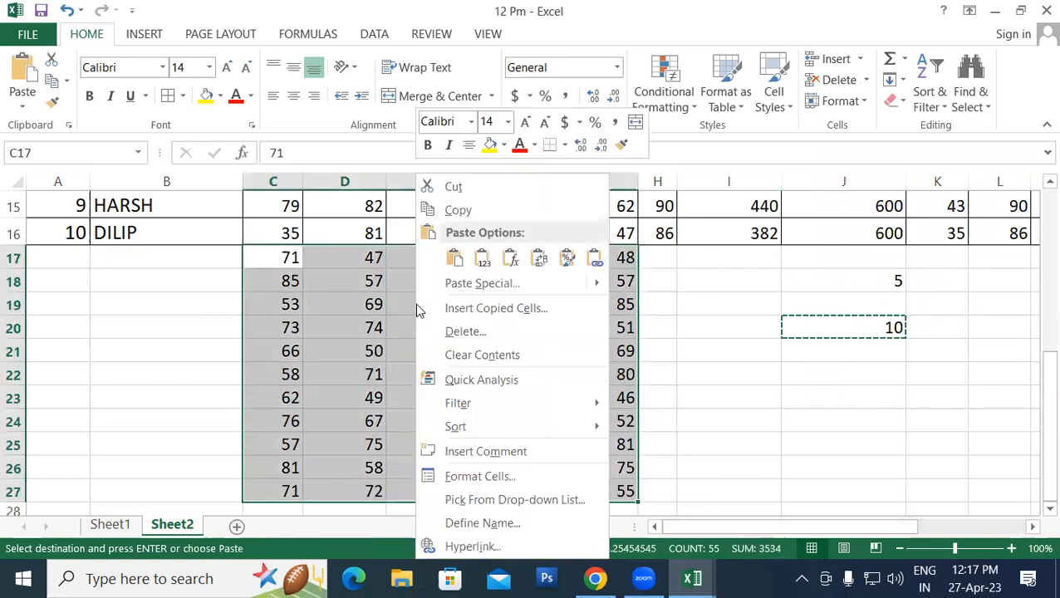
click(462, 285)
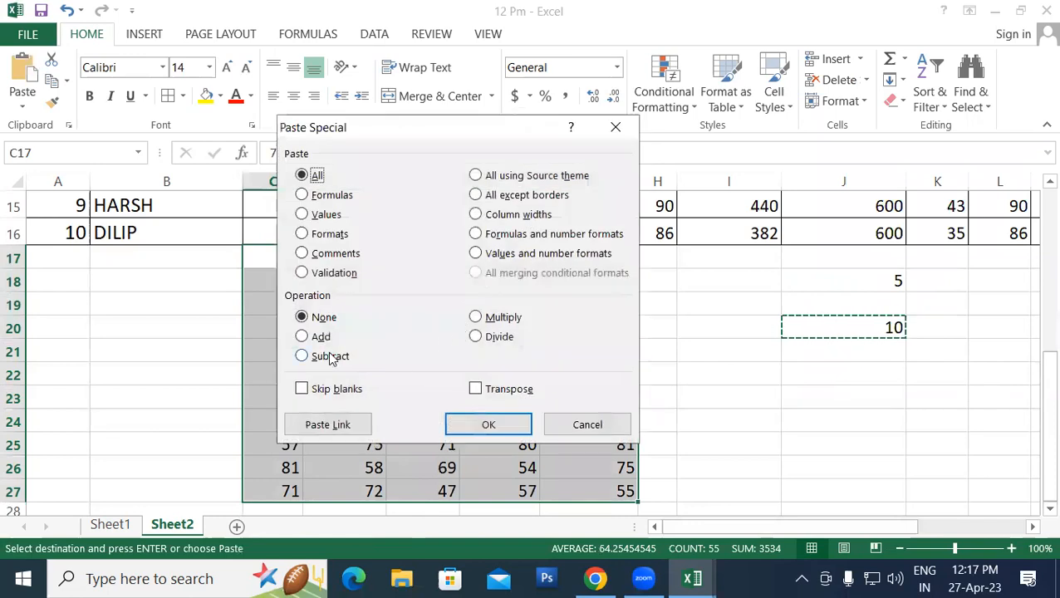
click(332, 356)
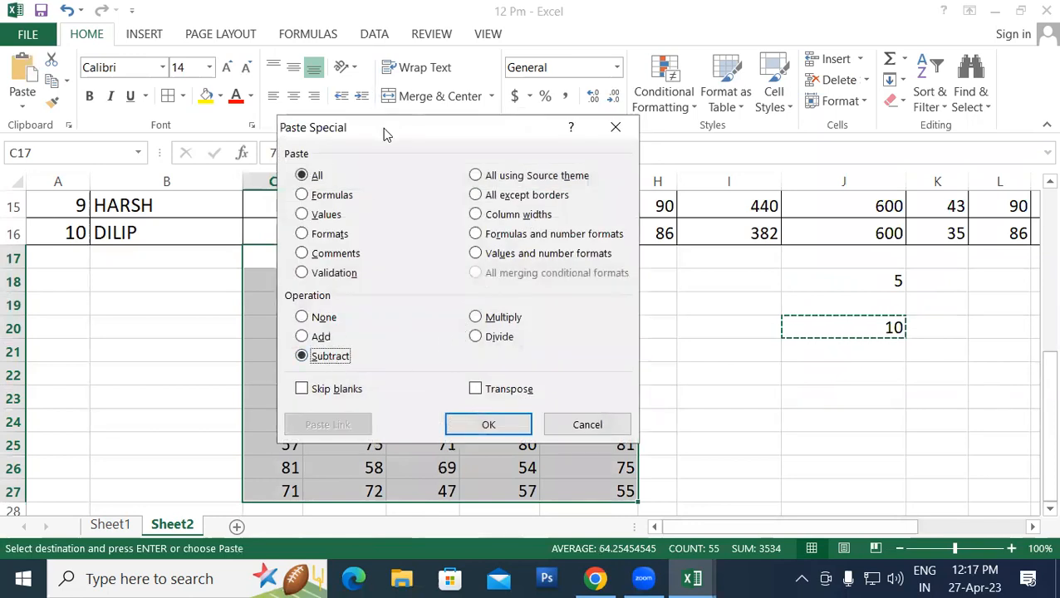
drag(383, 127, 763, 13)
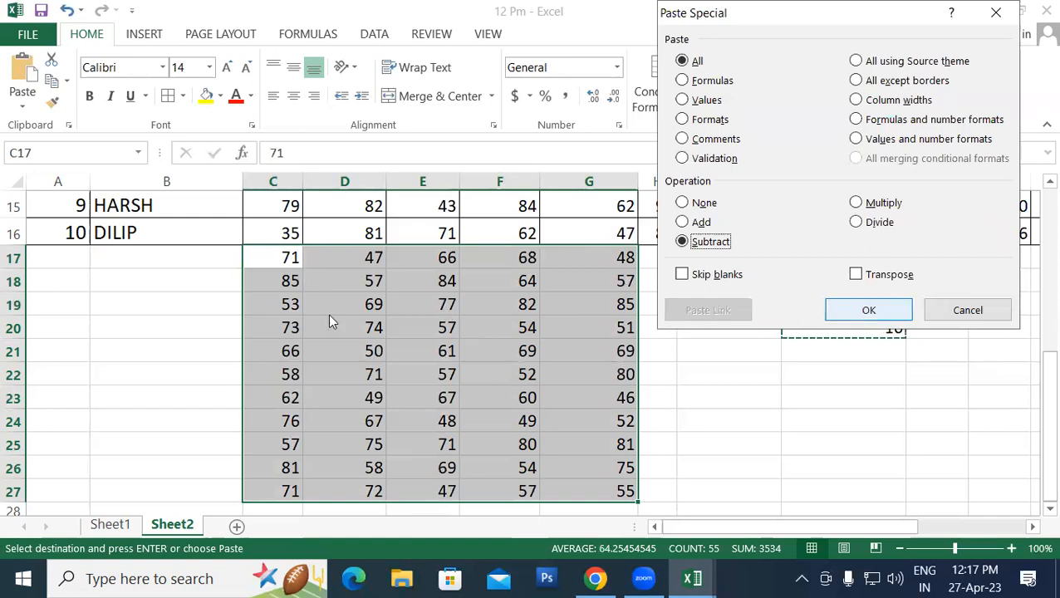
click(845, 313)
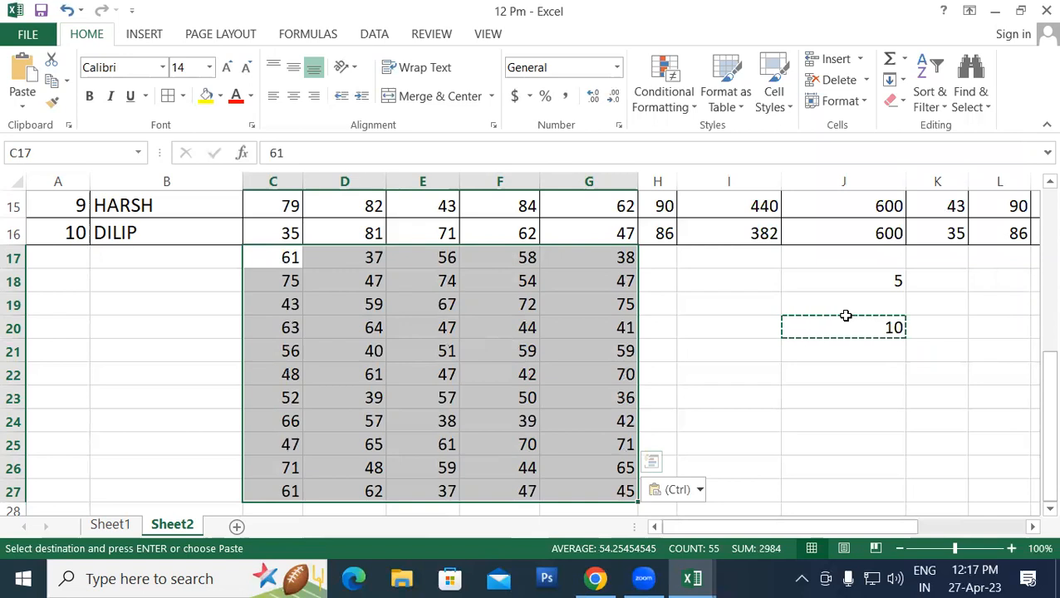
click(748, 422)
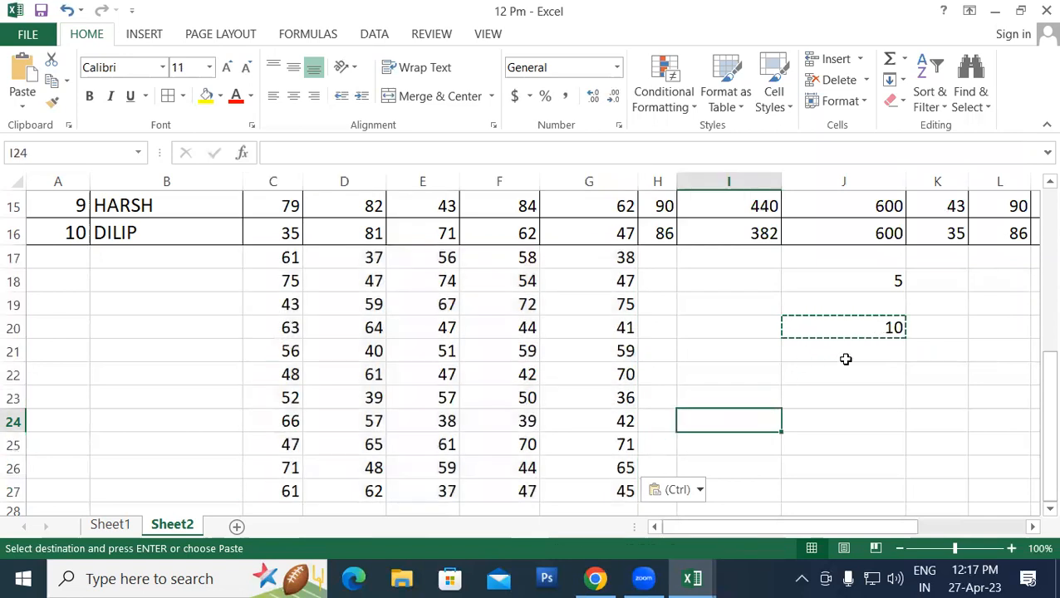
Step: Enter 0 in cell J21 below the 10 and copy that cell
click(850, 350)
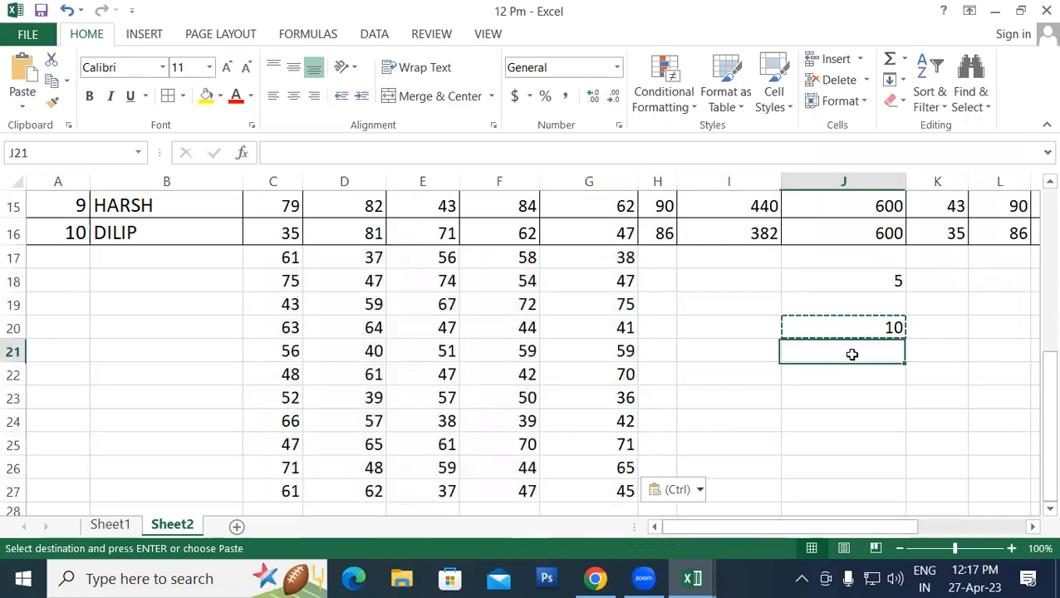
text(0)
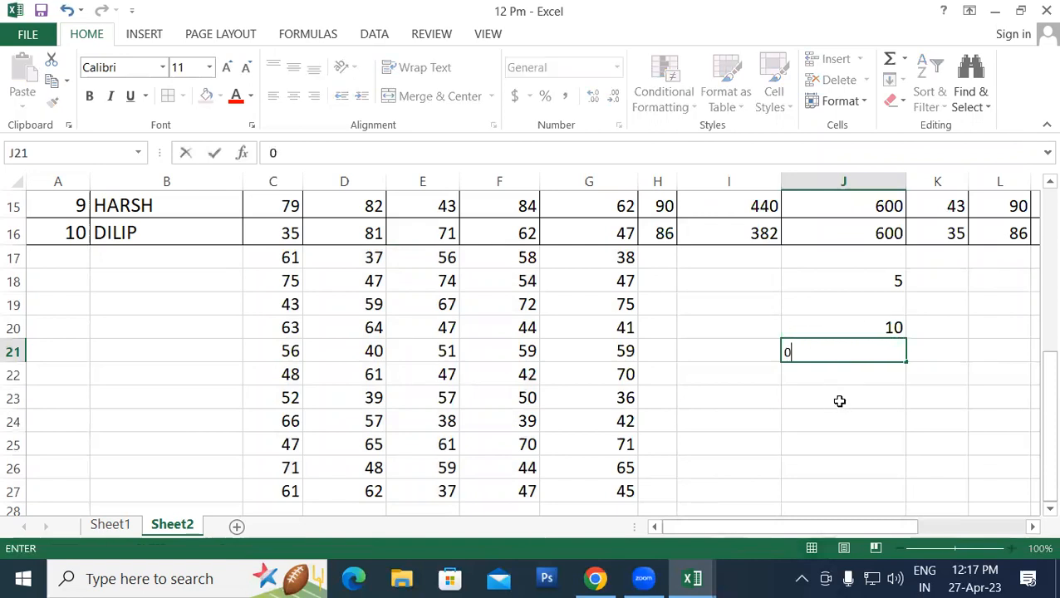
key(Return)
click(841, 347)
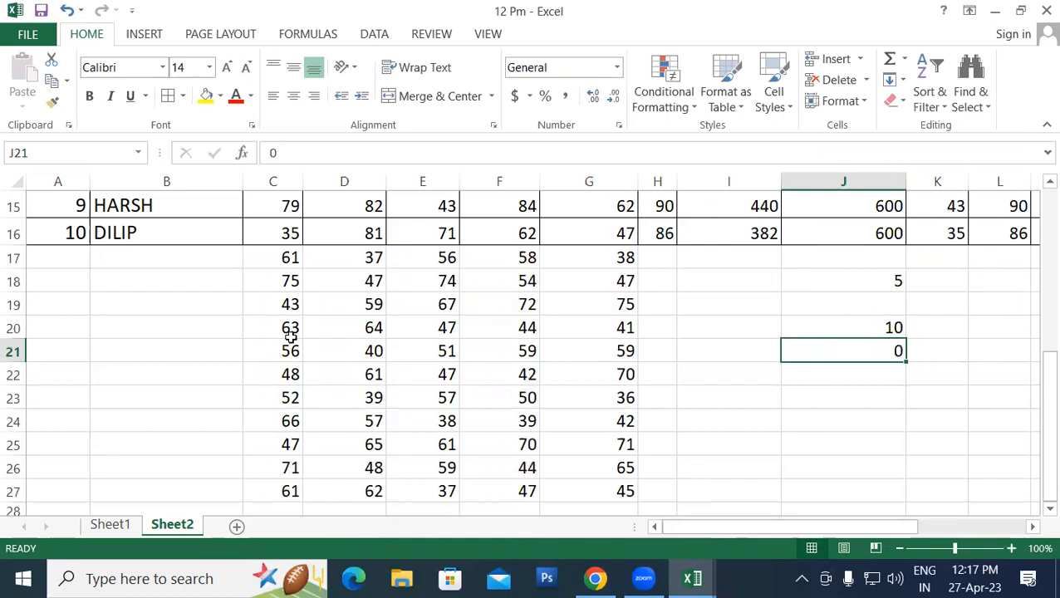
click(282, 261)
click(807, 350)
right_click(809, 354)
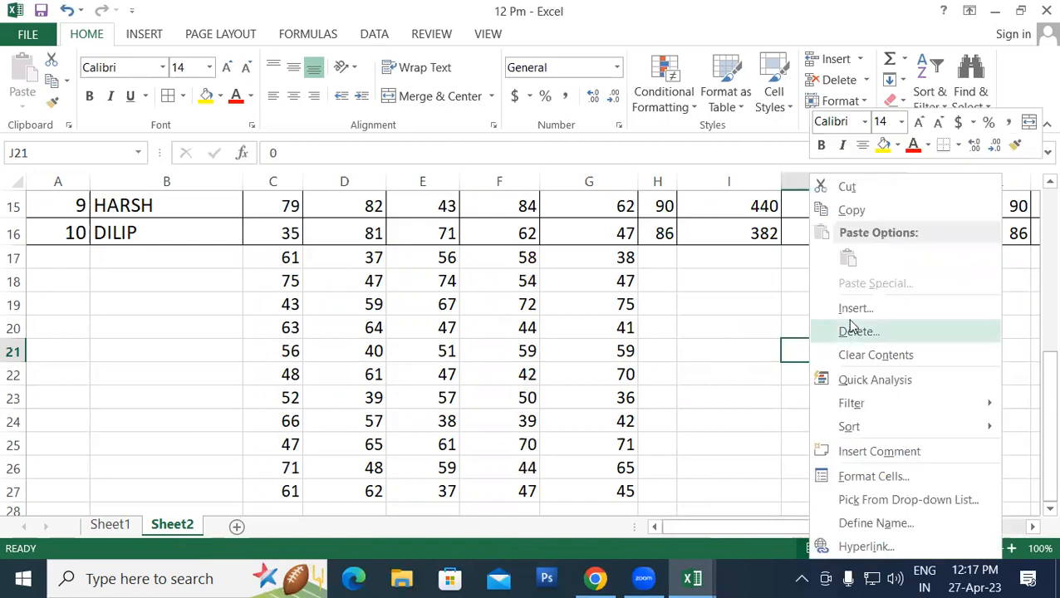
click(849, 210)
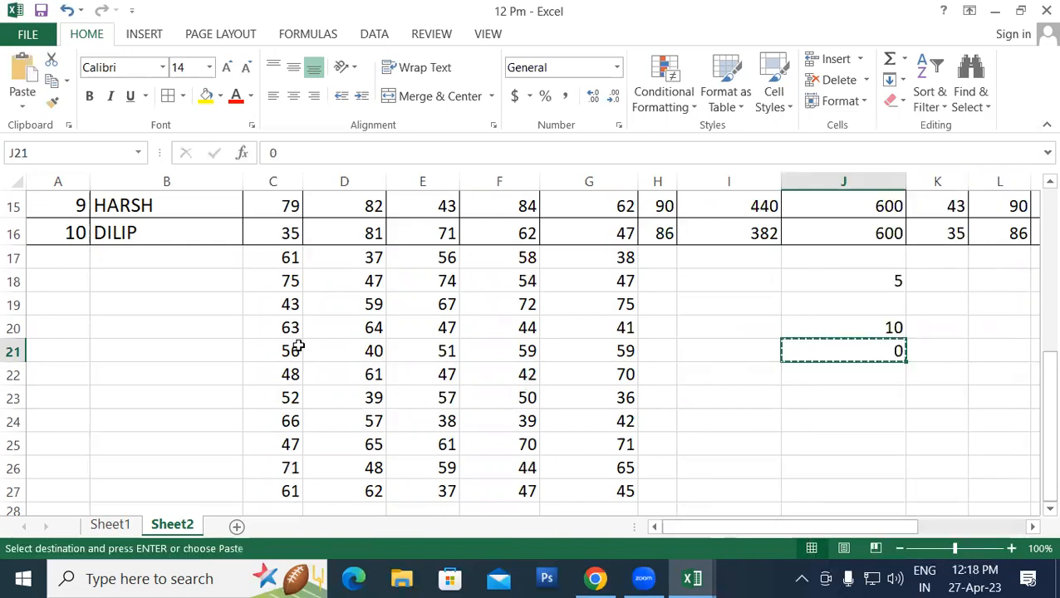
Step: Multiply all numbers in C17:G27 by the copied 0 using Paste Special Multiply, and undo the multiplication
drag(287, 259, 621, 476)
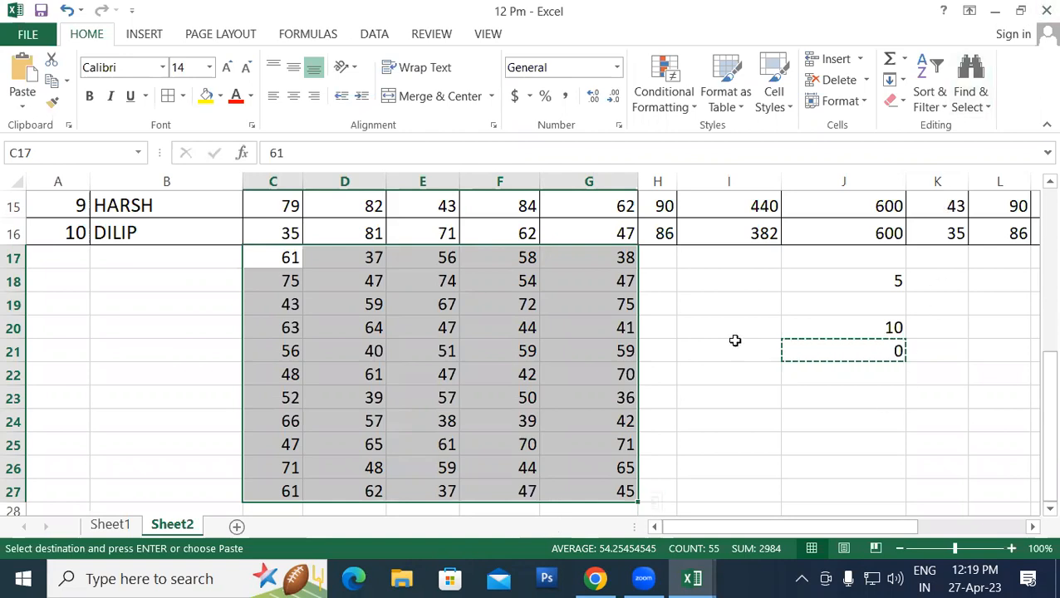
right_click(306, 266)
click(389, 286)
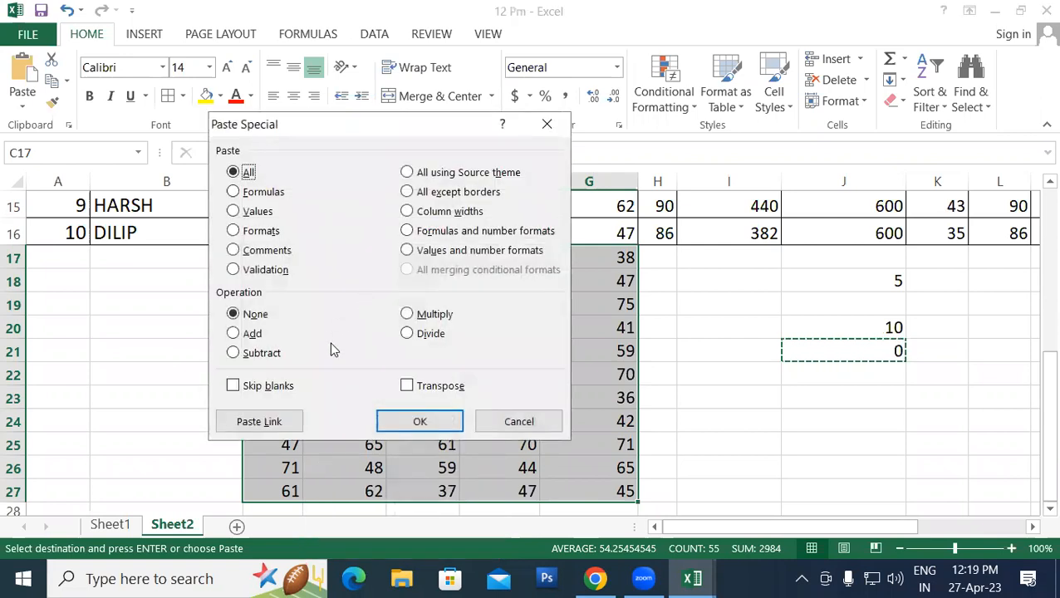
click(420, 316)
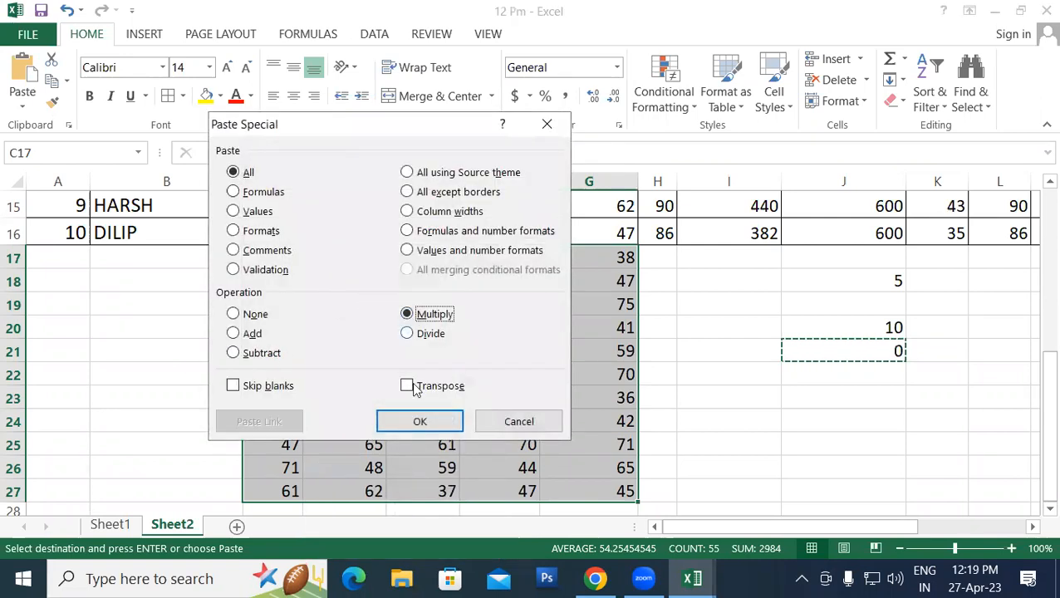
click(418, 420)
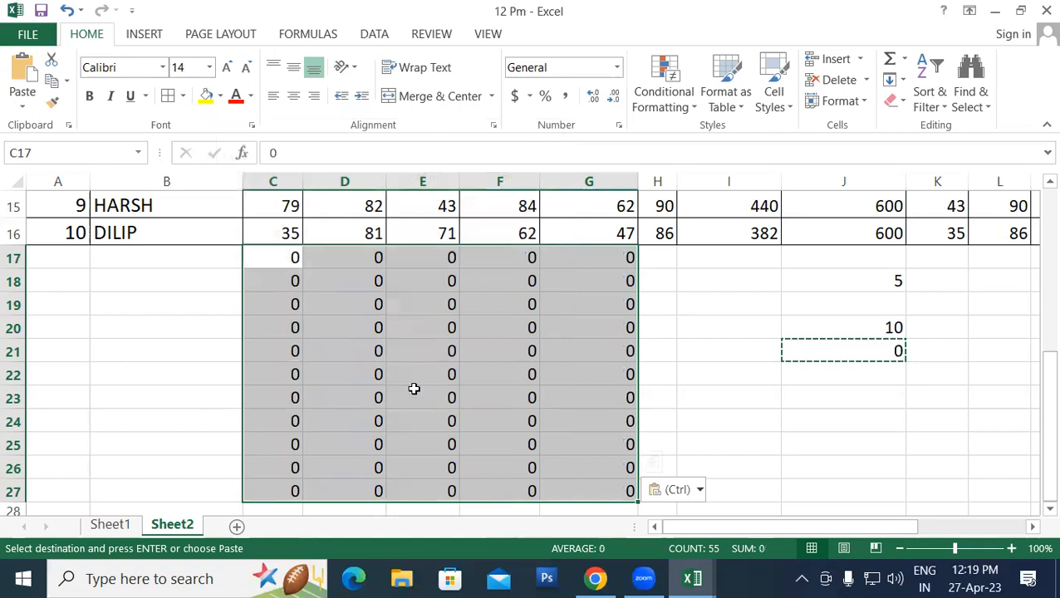
key(ctrl+z)
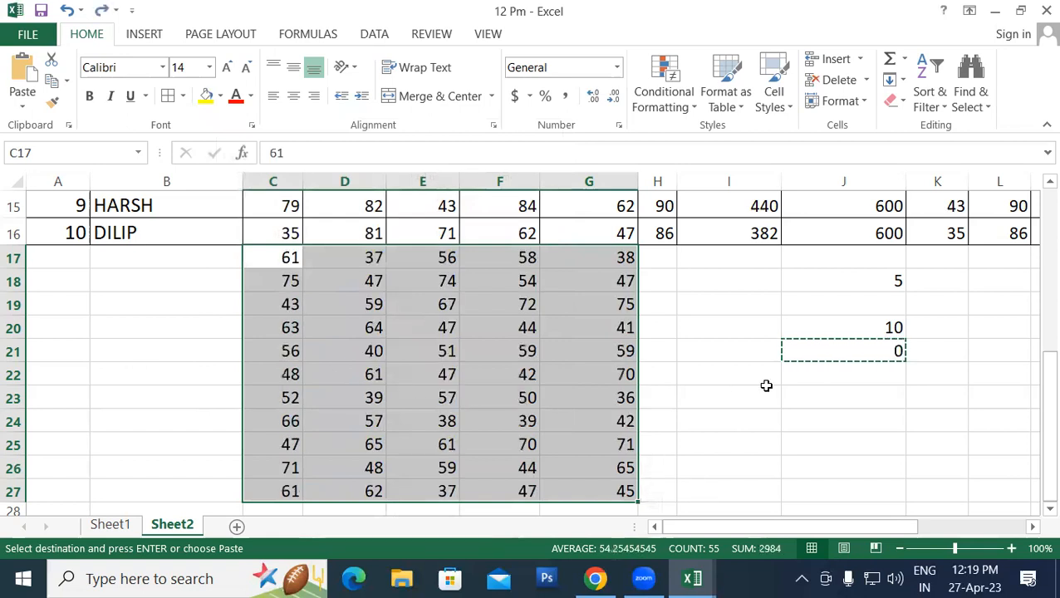
click(839, 392)
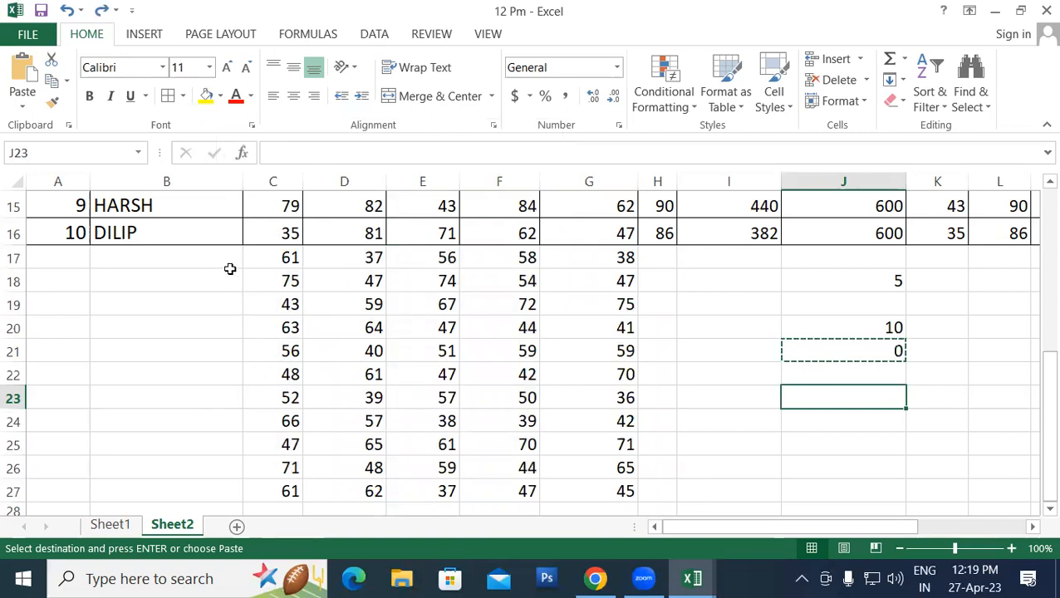
double_click(880, 351)
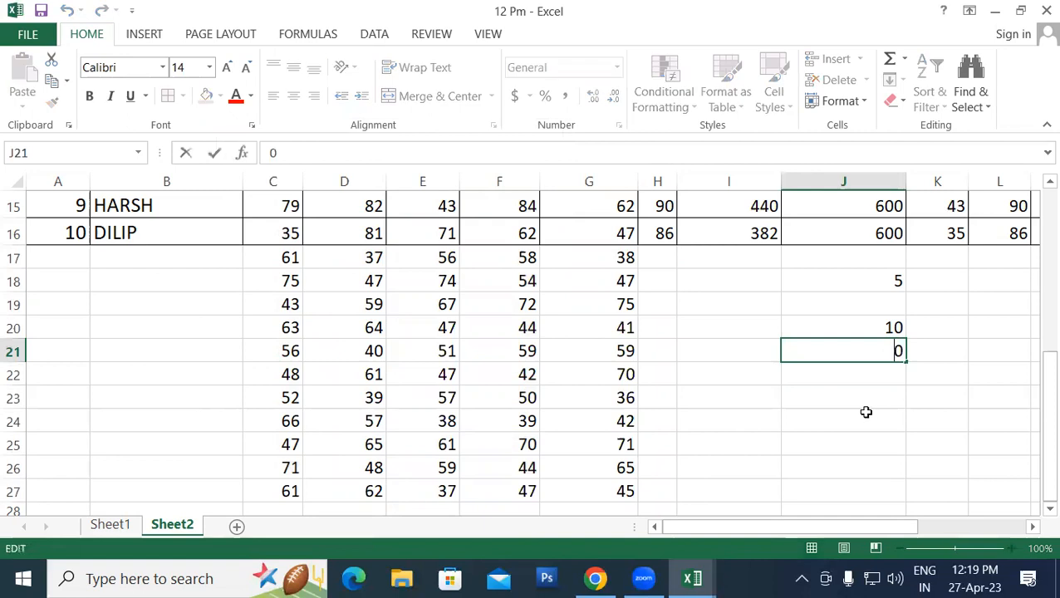
click(864, 415)
drag(265, 259, 606, 492)
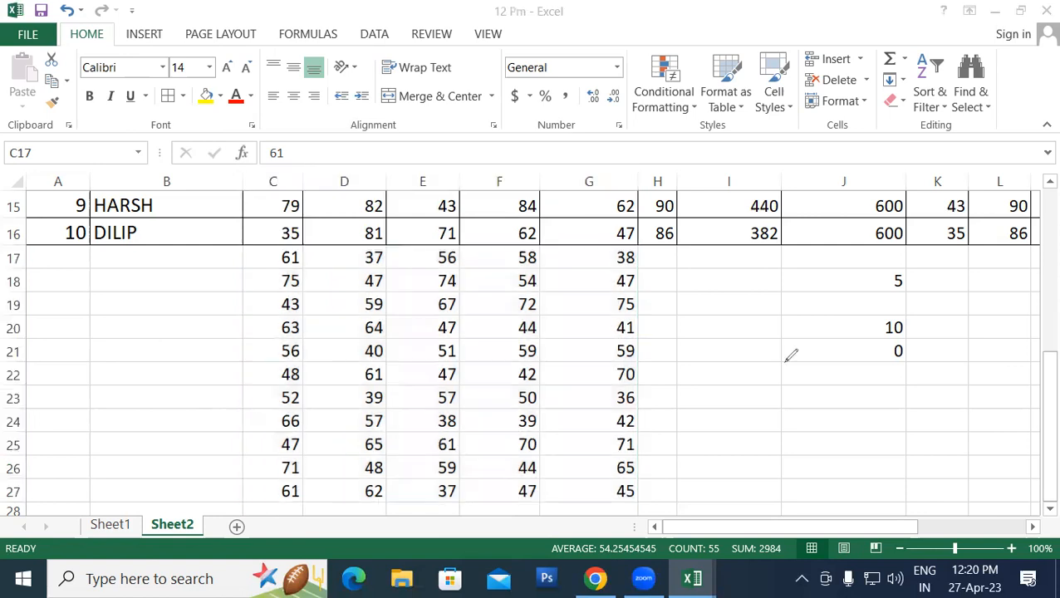
Step: Handwrite the red annotations 0/5 = 0 and 5/0 = ∞ over the empty cells beside the number range
mouse_move(739, 259)
mouse_down()
mouse_move(732, 283)
mouse_move(758, 261)
mouse_move(736, 254)
mouse_up()
mouse_move(711, 336)
mouse_down()
mouse_move(777, 306)
mouse_move(734, 383)
mouse_up()
mouse_move(826, 267)
mouse_down()
mouse_move(838, 265)
mouse_move(844, 280)
mouse_up()
mouse_move(835, 410)
mouse_down()
mouse_move(802, 420)
mouse_move(799, 438)
mouse_move(814, 456)
mouse_move(868, 463)
mouse_move(859, 489)
mouse_up()
mouse_move(889, 425)
mouse_down()
mouse_move(909, 417)
mouse_move(924, 442)
mouse_up()
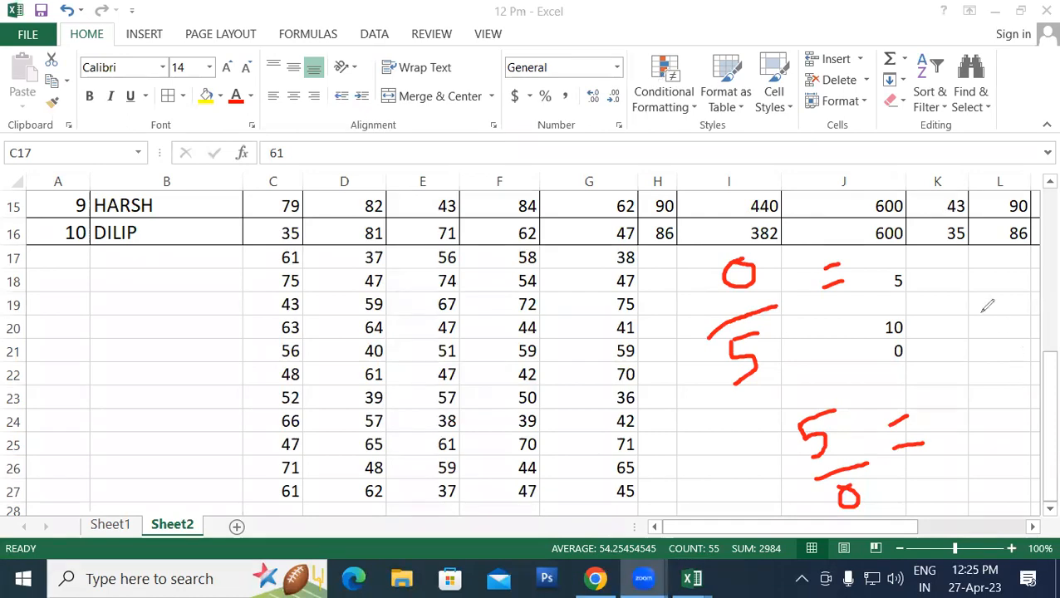
mouse_move(886, 258)
mouse_down()
mouse_move(897, 252)
mouse_move(882, 270)
mouse_up()
mouse_move(939, 381)
mouse_down()
mouse_move(995, 380)
mouse_move(937, 392)
mouse_up()
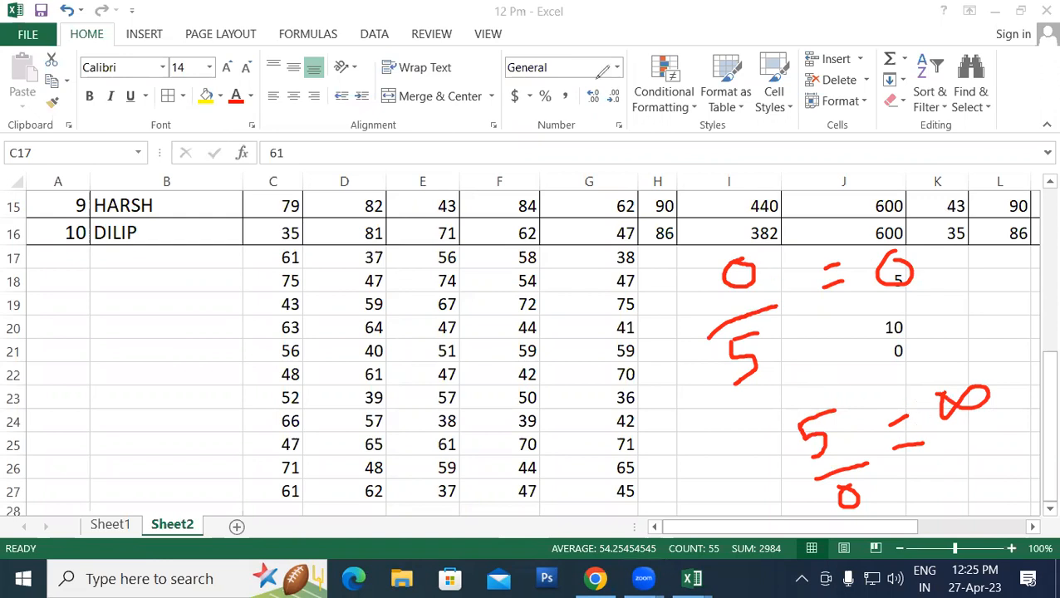
Step: Erase all the red handwritten division annotations from the sheet and leave annotation mode
click(597, 77)
mouse_move(669, 241)
mouse_down()
mouse_move(756, 358)
mouse_move(782, 216)
mouse_move(720, 254)
mouse_move(752, 318)
mouse_move(878, 362)
mouse_up()
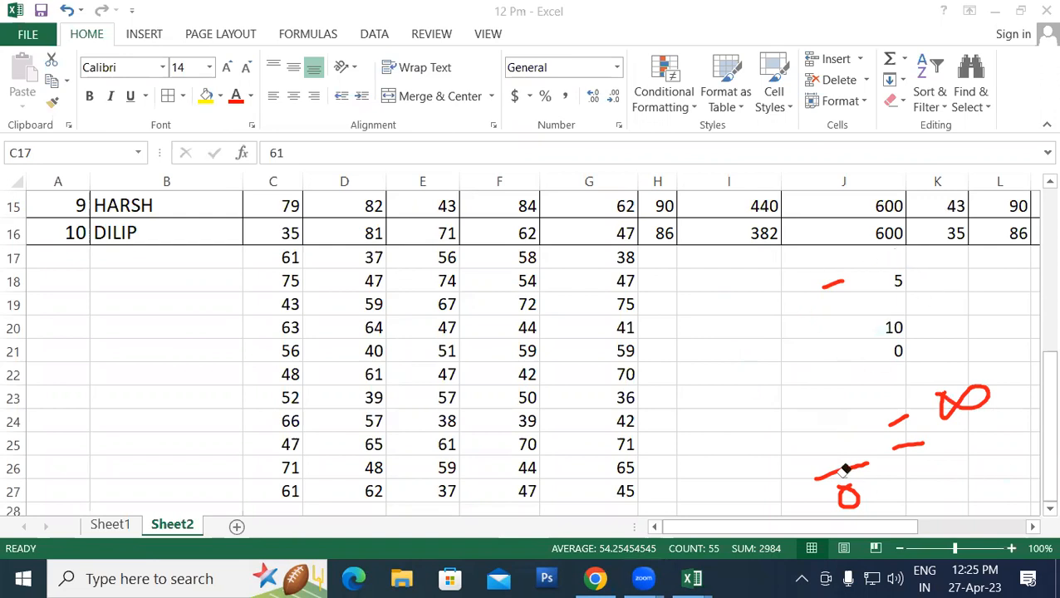
drag(845, 471, 847, 492)
mouse_move(890, 448)
mouse_down()
mouse_move(944, 442)
mouse_move(846, 286)
mouse_up()
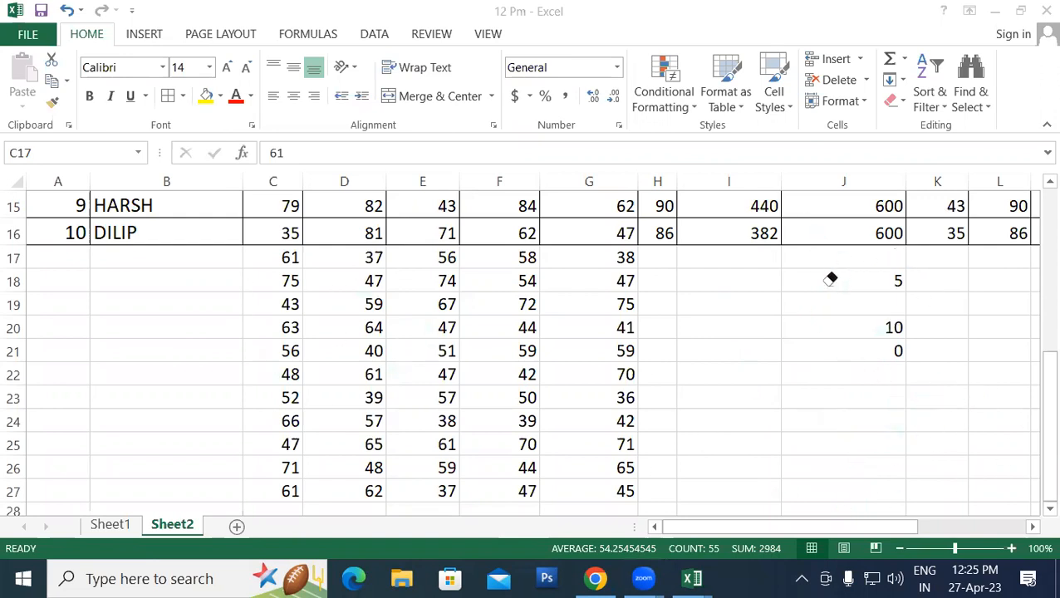
click(867, 117)
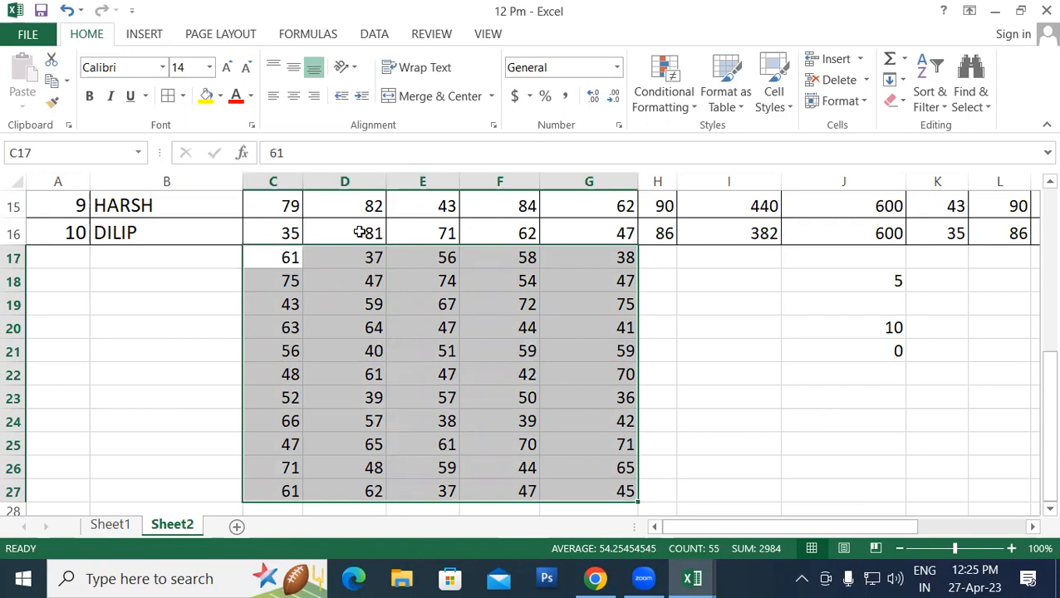
Step: Clear all contents and formatting from the practice number range C17:G27
click(896, 103)
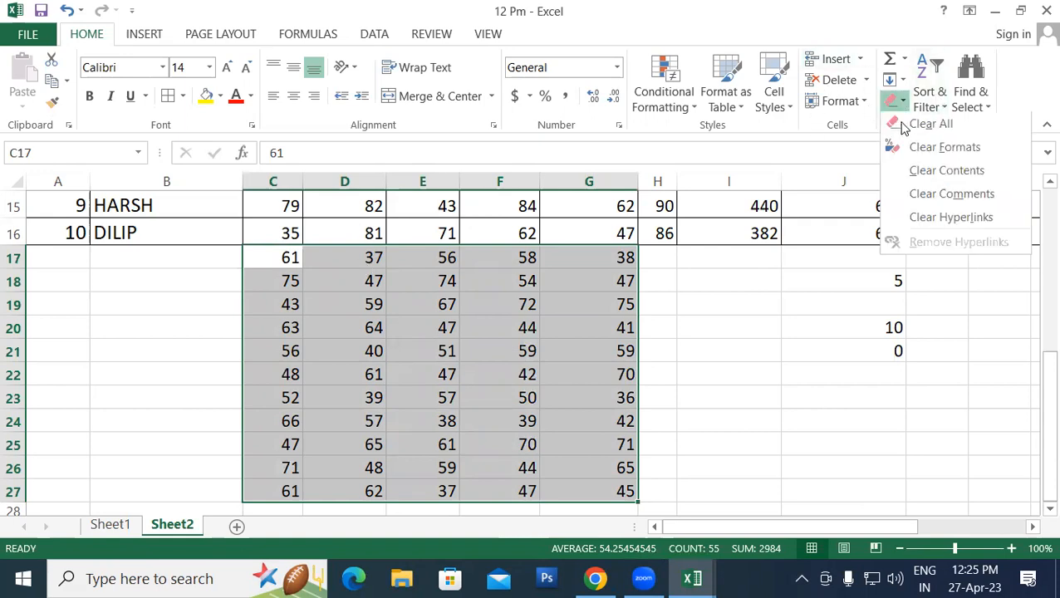
click(925, 123)
click(872, 365)
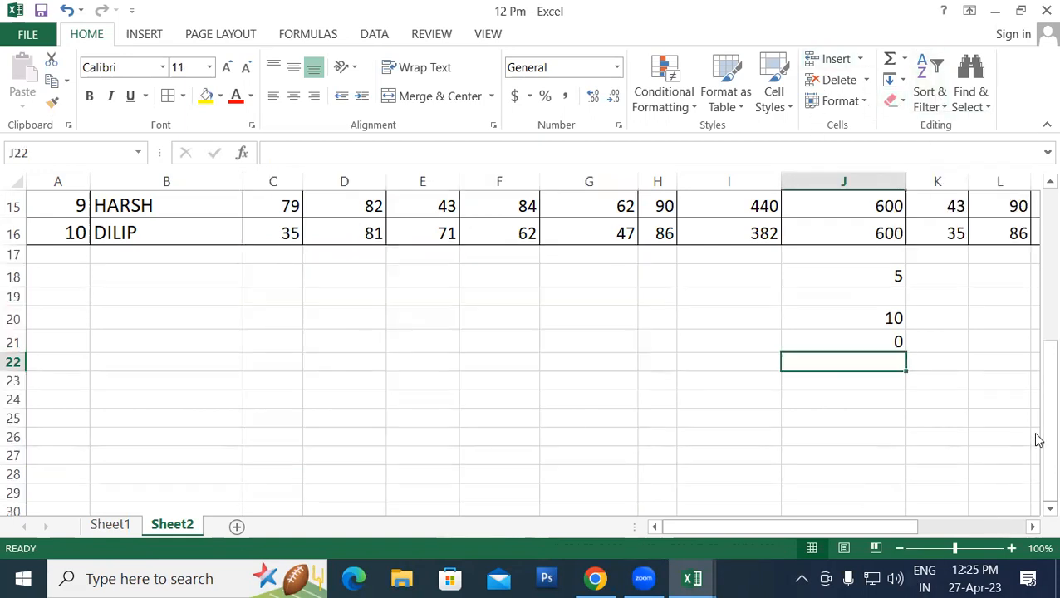
Step: Select cell N7 under COUNT and handwrite IF and countif in red above the COUNT, STATUS and DIVISION headings
scroll(1038, 323, up, 4)
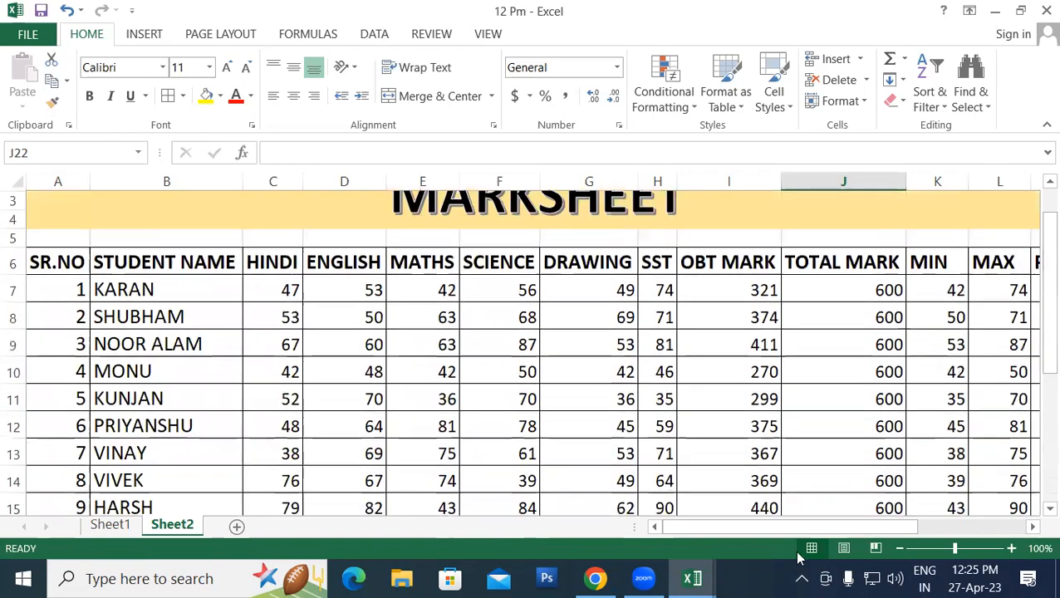
drag(782, 526, 892, 528)
click(821, 289)
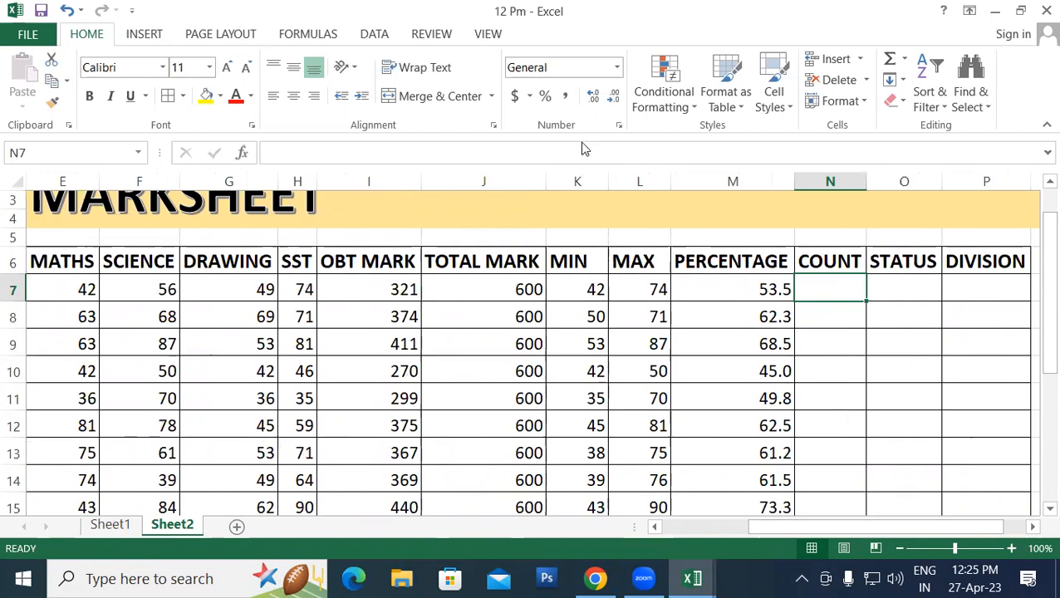
mouse_move(871, 157)
mouse_down()
mouse_move(900, 150)
mouse_move(887, 186)
mouse_move(906, 191)
mouse_up()
mouse_move(928, 146)
mouse_down()
mouse_move(922, 178)
mouse_move(965, 134)
mouse_up()
drag(908, 173, 947, 166)
mouse_move(862, 217)
mouse_down()
mouse_move(855, 250)
mouse_move(883, 234)
mouse_move(949, 244)
mouse_up()
mouse_move(939, 200)
mouse_down()
mouse_move(942, 246)
mouse_move(960, 208)
mouse_move(965, 236)
mouse_up()
click(966, 212)
mouse_move(988, 182)
mouse_down()
mouse_move(975, 248)
mouse_move(1006, 211)
mouse_up()
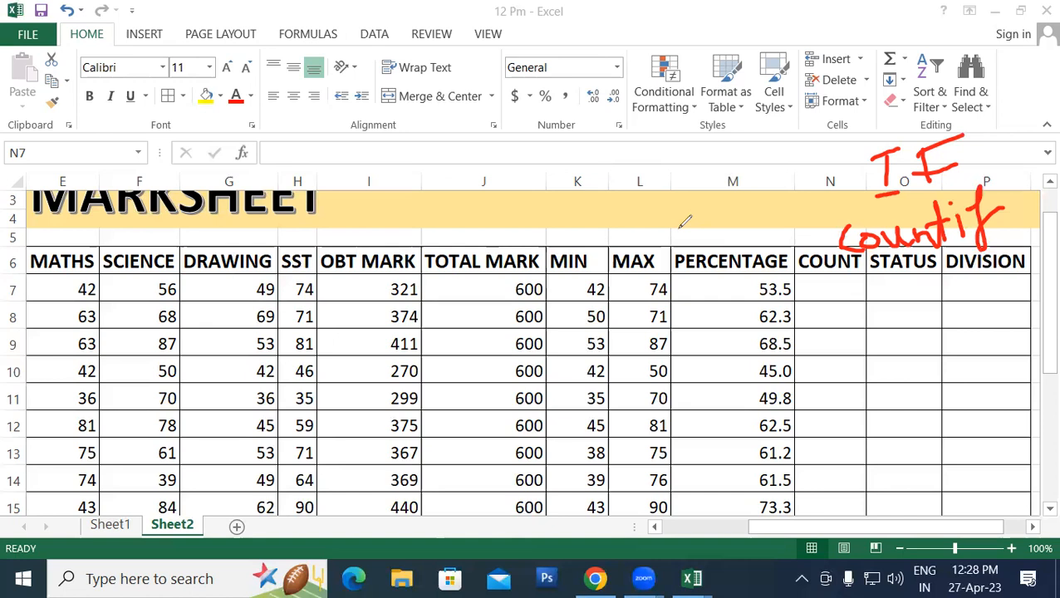
Step: Erase the handwritten IF and countif annotations above the headings
click(600, 223)
mouse_move(979, 161)
mouse_down()
mouse_move(862, 183)
mouse_move(964, 134)
mouse_move(843, 288)
mouse_move(882, 177)
mouse_move(906, 173)
mouse_move(930, 232)
mouse_move(963, 205)
mouse_move(910, 206)
mouse_up()
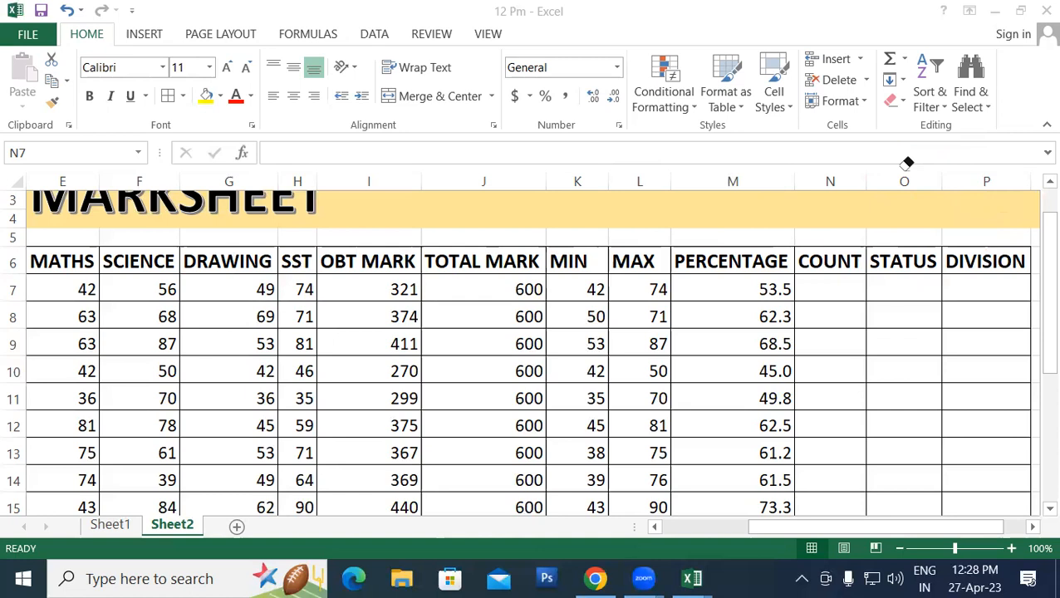
click(906, 164)
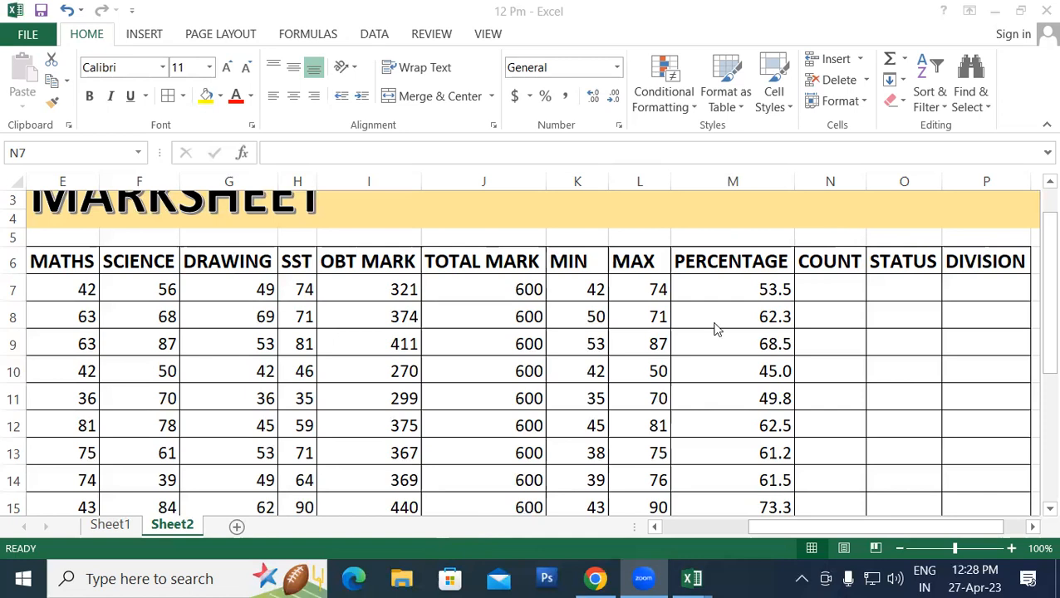
Step: Change the first student's Hindi mark in C7 to 12 and the second student's Science mark in F8 to 10
click(818, 284)
drag(910, 528, 876, 523)
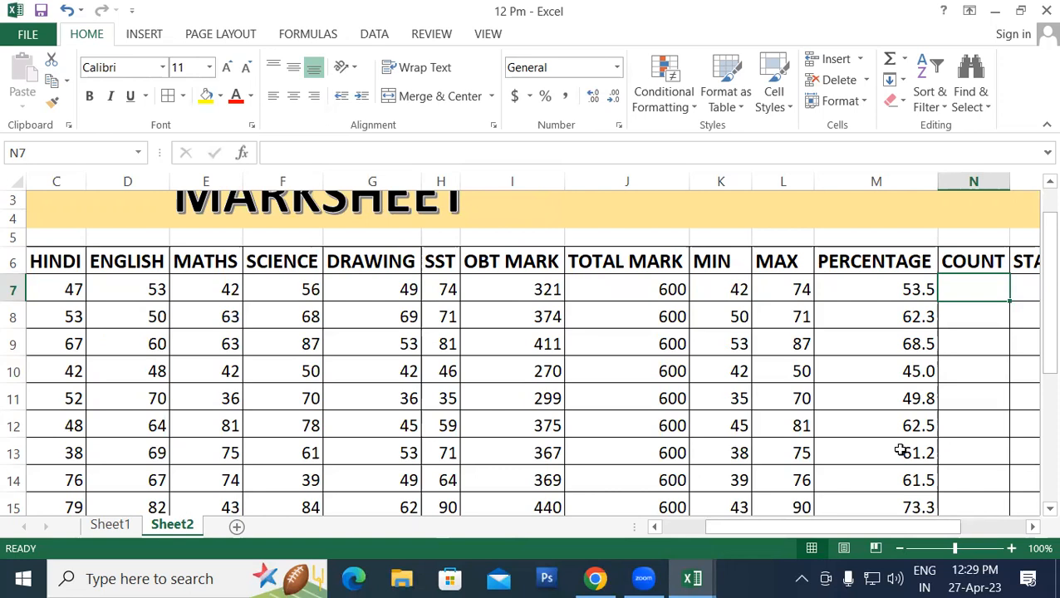
drag(760, 528, 432, 531)
click(287, 288)
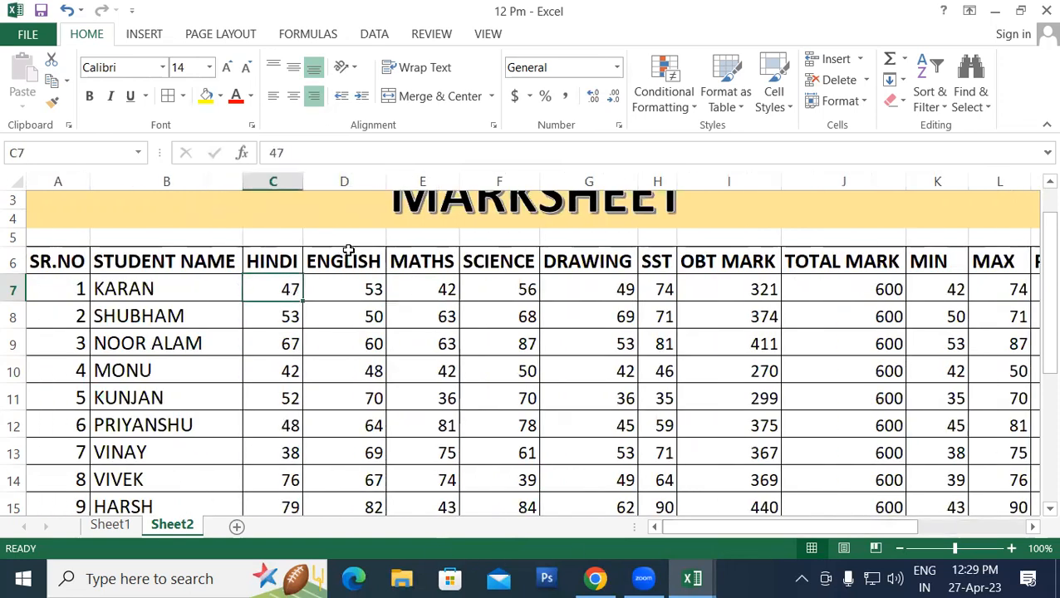
text(12)
key(Tab)
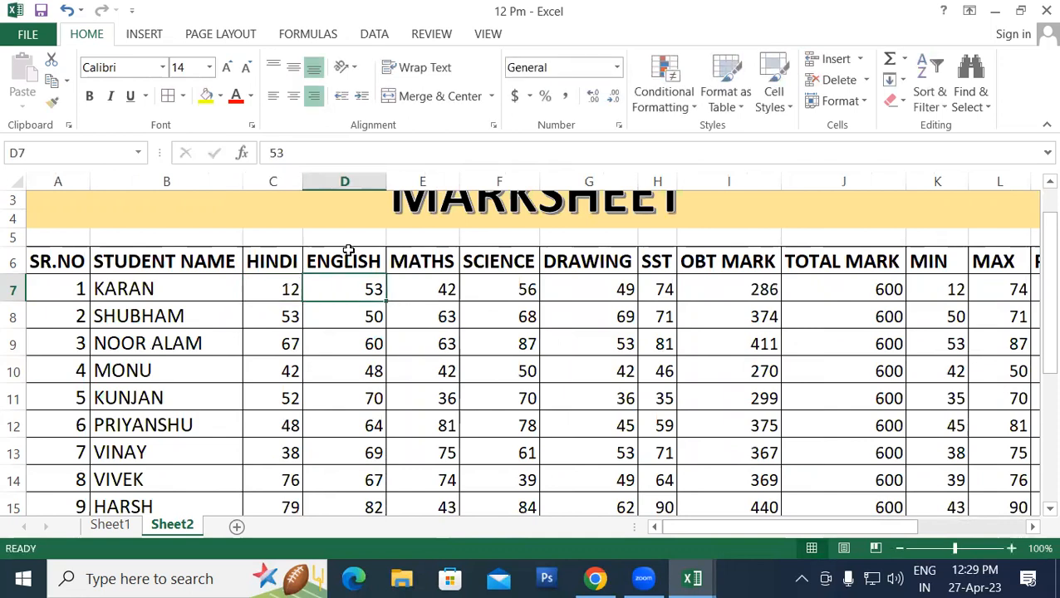
key(Tab)
key(Tab)
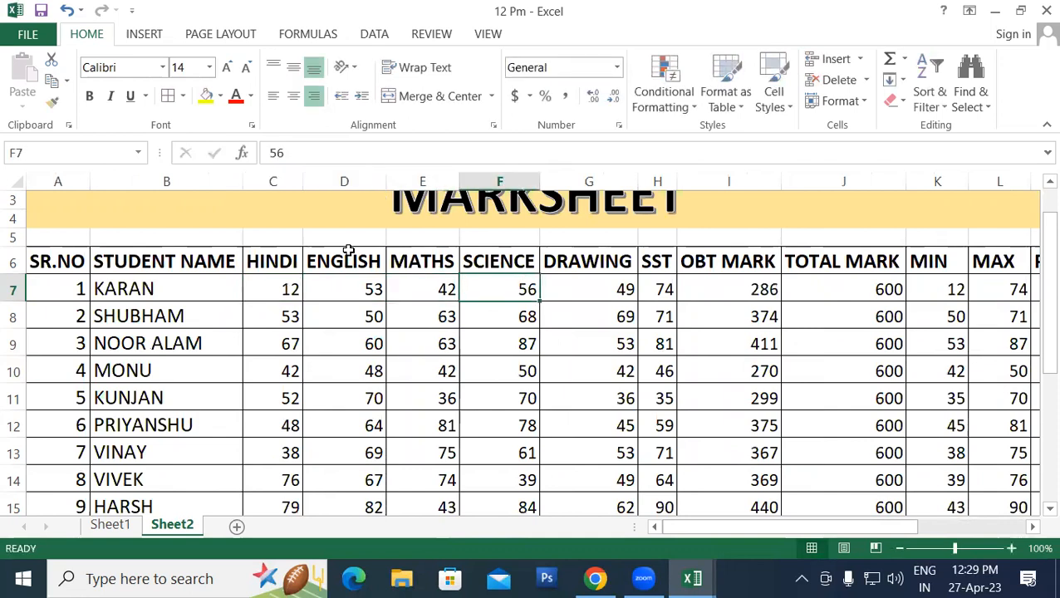
key(Down)
text(10)
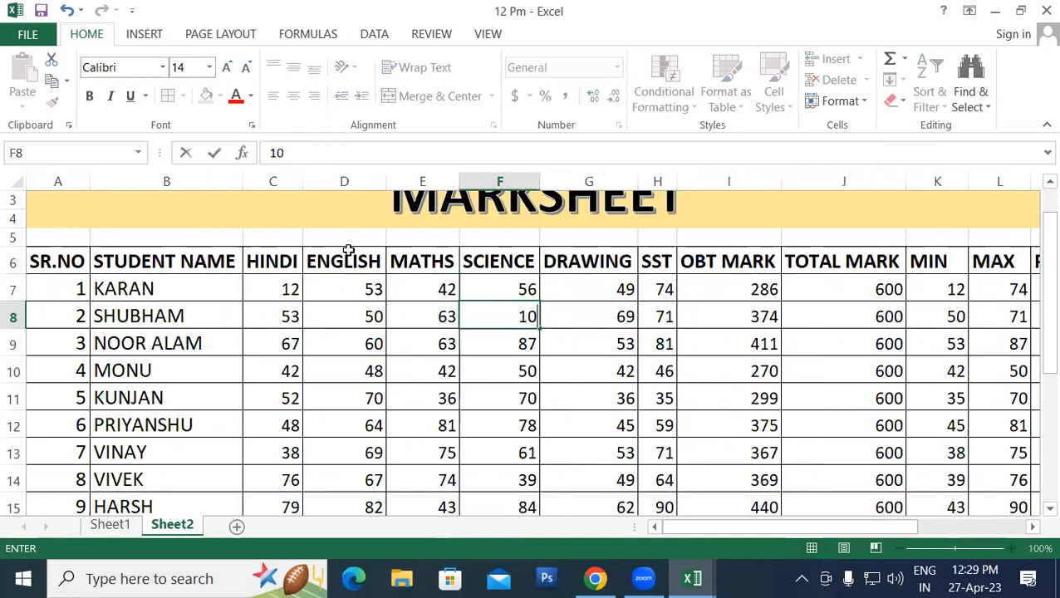
key(Return)
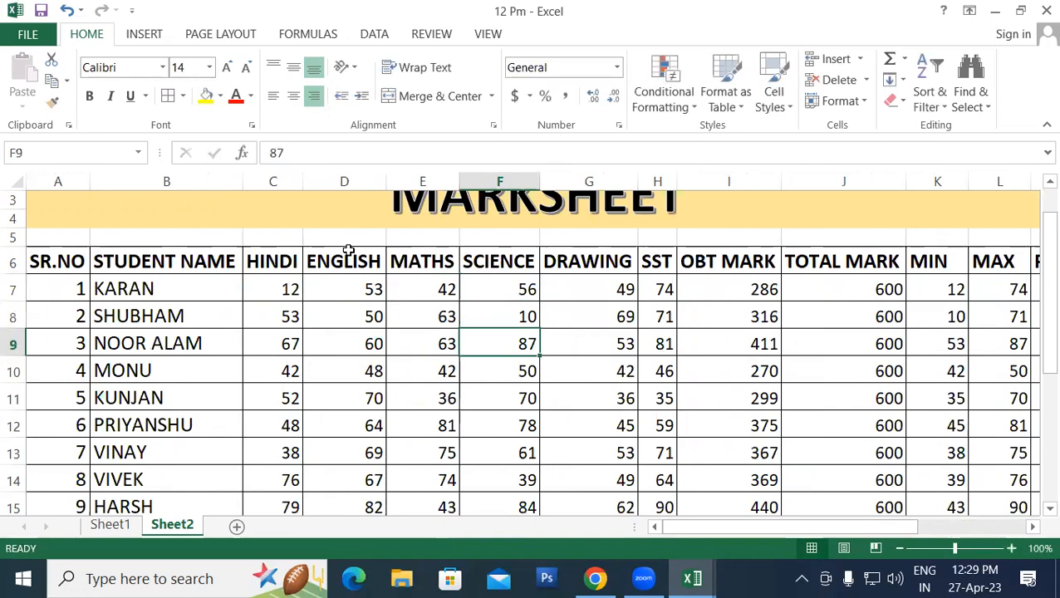
Step: Change the third student's Science mark in F9 to 15 and English mark in D9 to 20
text(15)
key(Left)
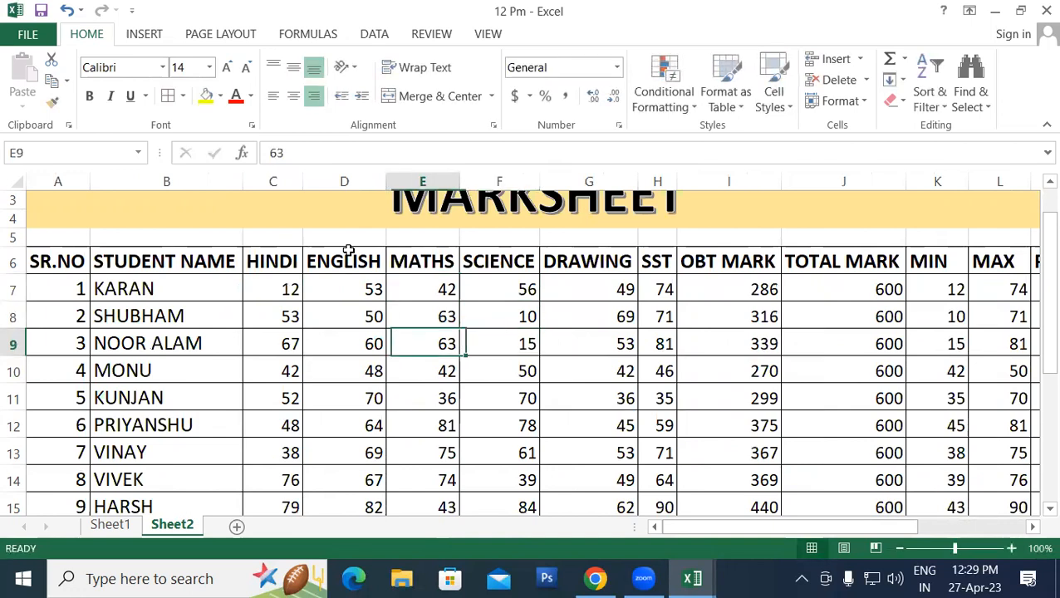
key(Left)
text(20)
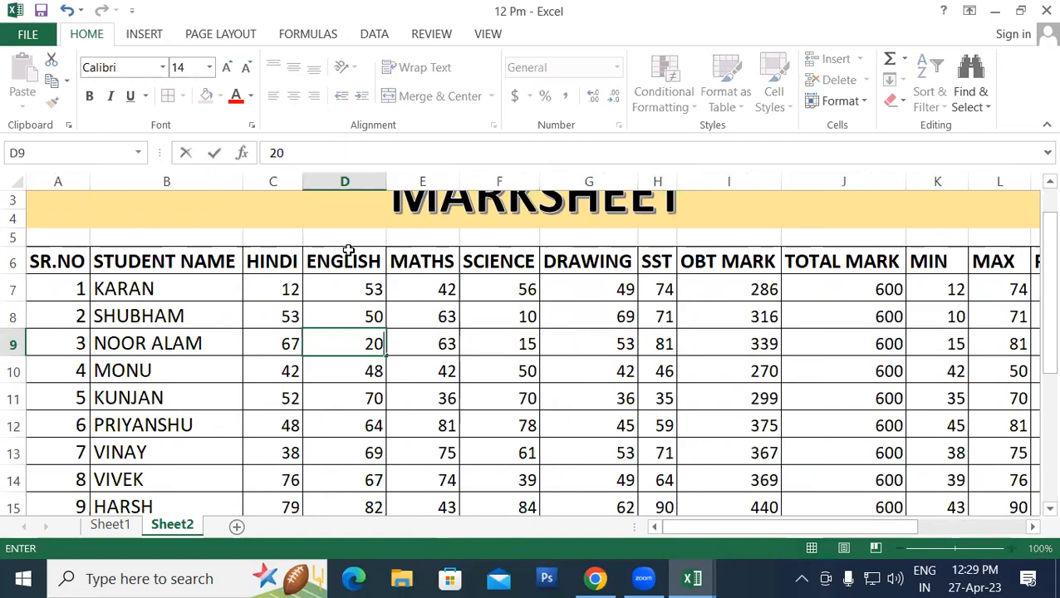
key(Return)
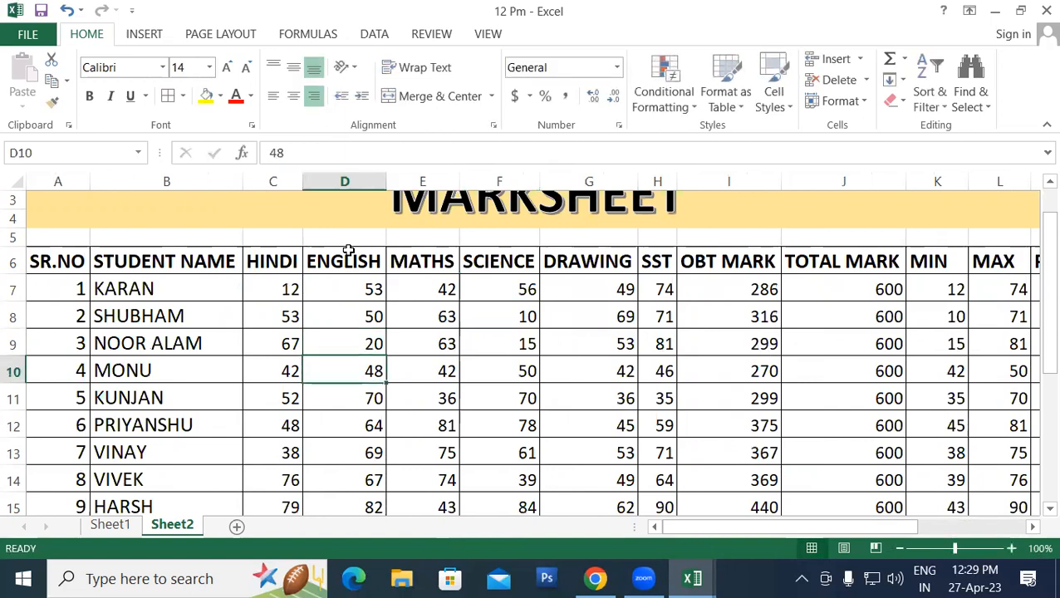
Step: Change the fifth student's marks to 25 in English (D11), 12 in Science (F11) and 12 in Hindi (C11)
key(Down)
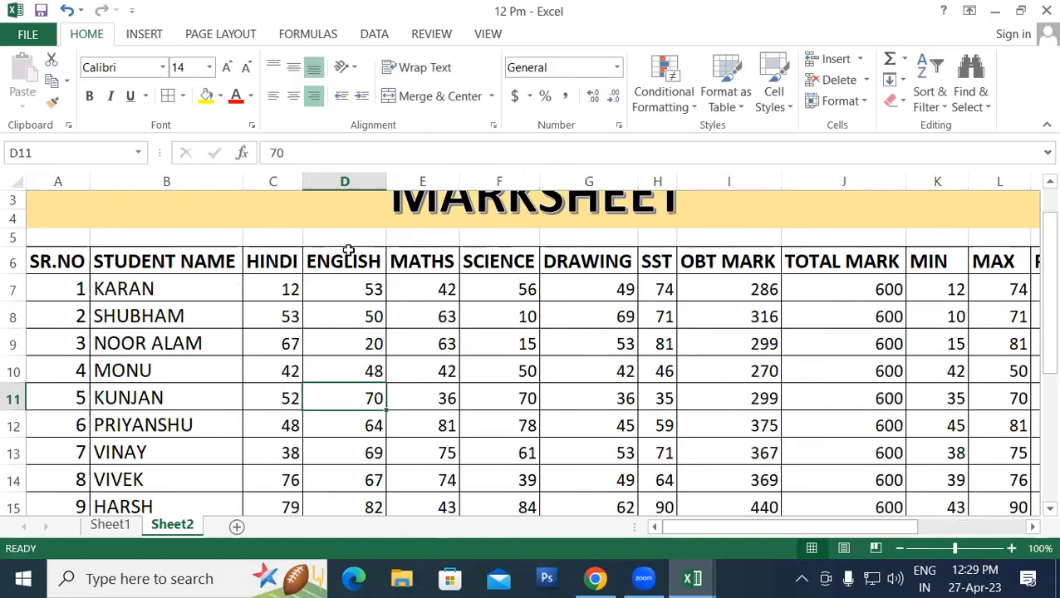
text(25)
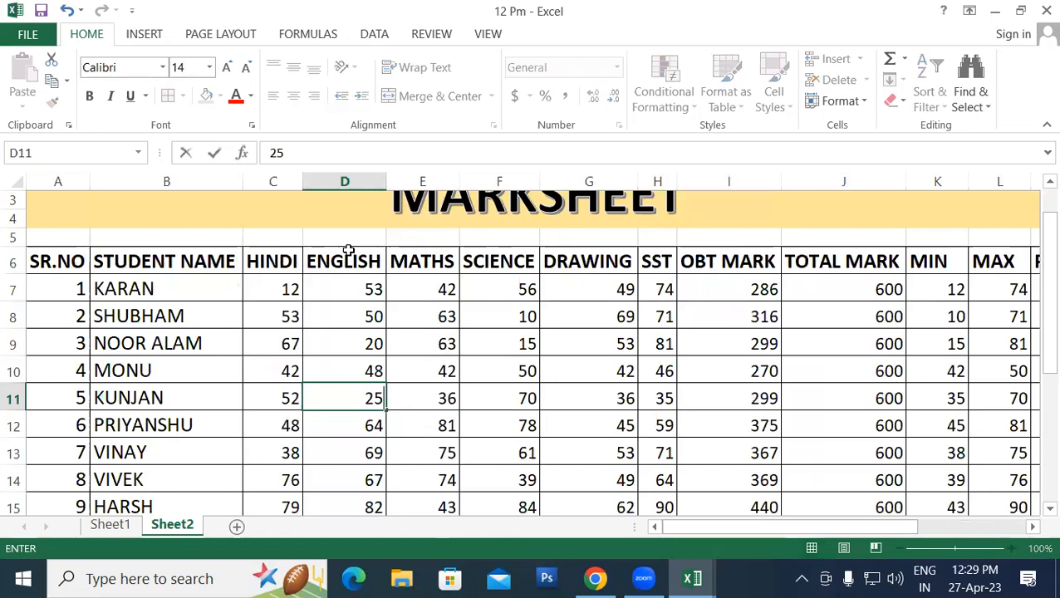
key(Tab)
key(Tab)
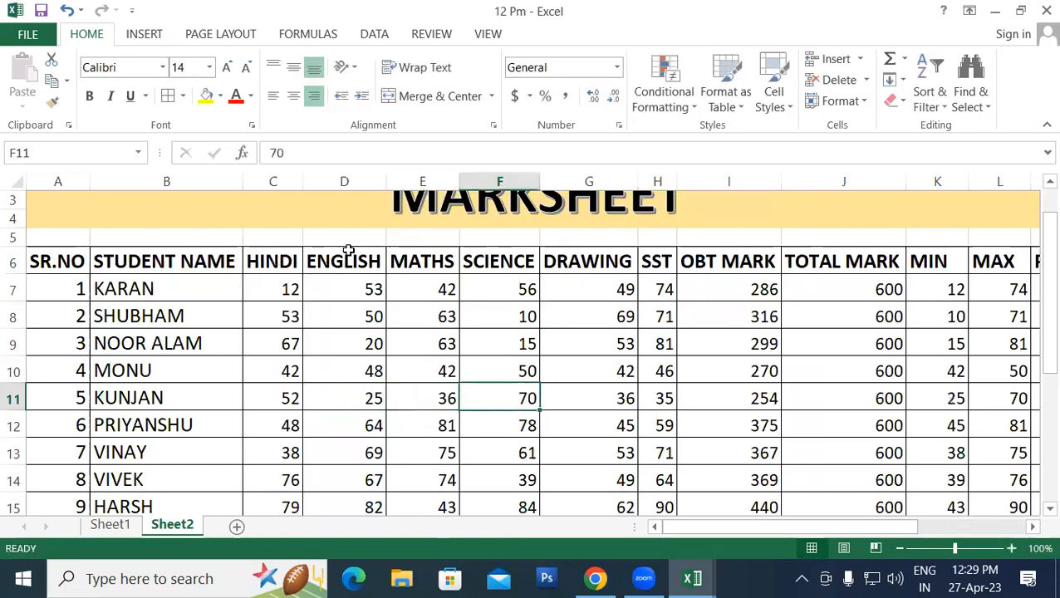
text(12)
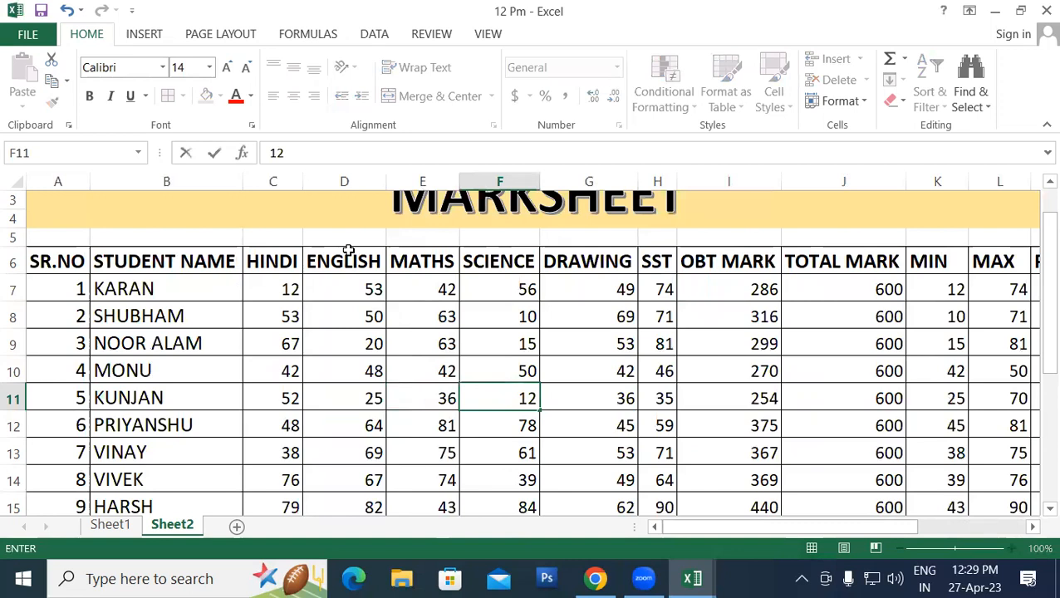
key(Tab)
key(Left)
key(Left)
key(Left)
key(Left)
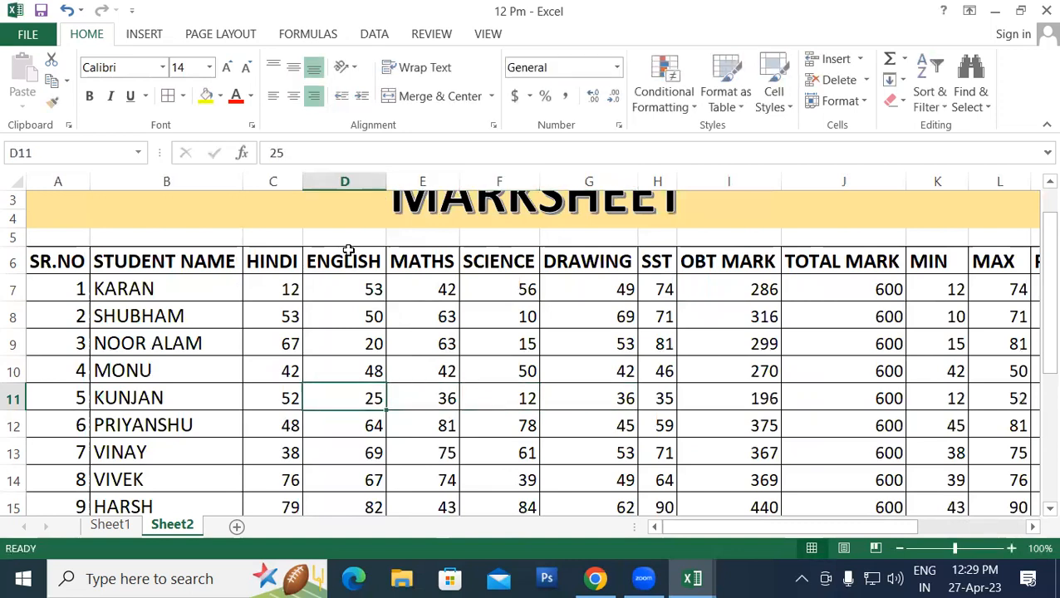
text(12)
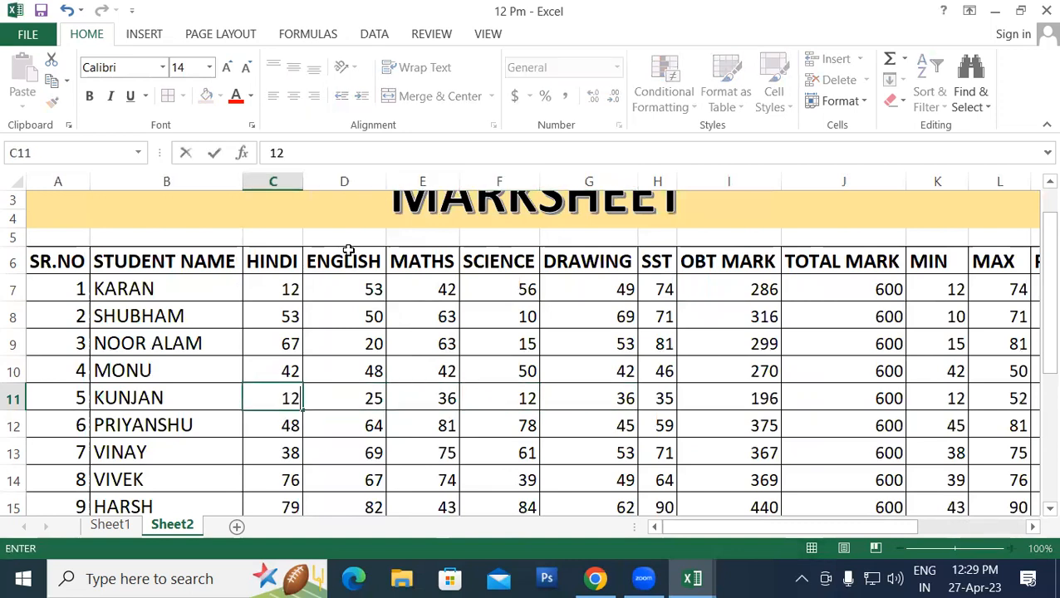
key(Return)
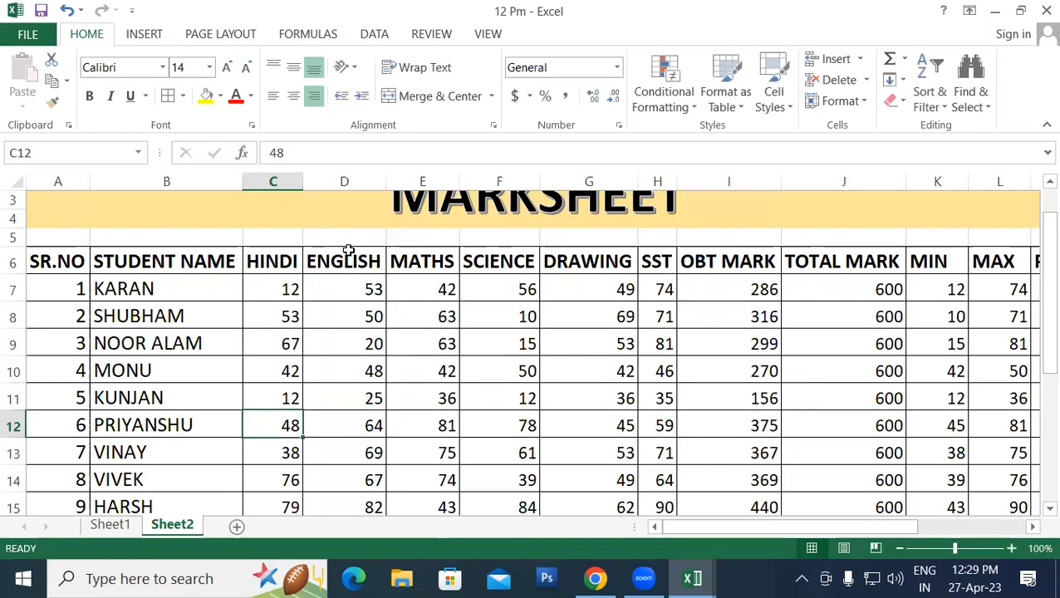
Step: Change the sixth student's Hindi mark in C12 to 0 and Science mark in F12 to 28
text(0)
key(Tab)
key(Tab)
key(Tab)
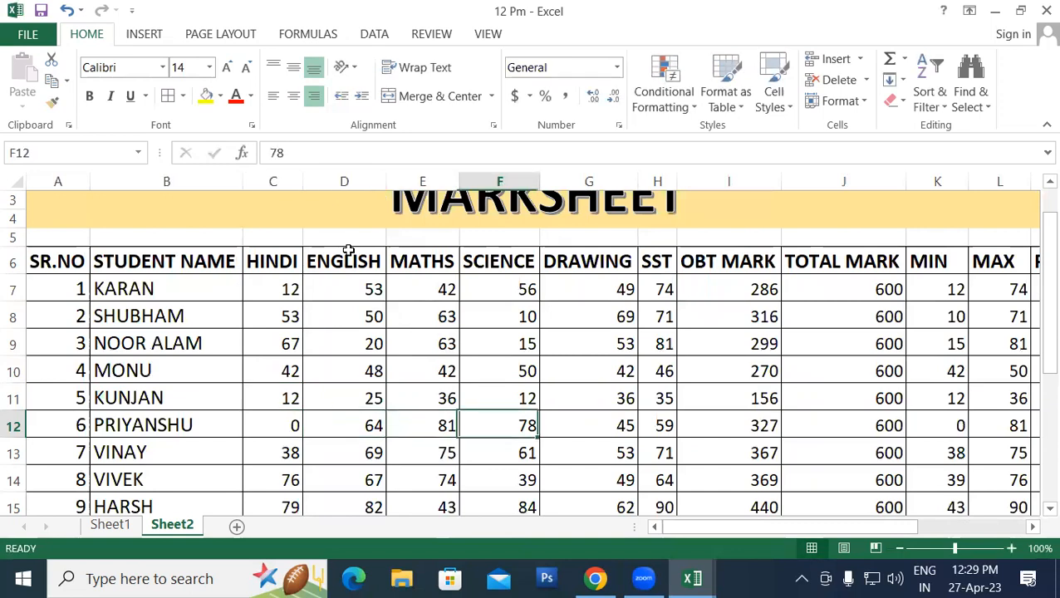
text(28)
key(Return)
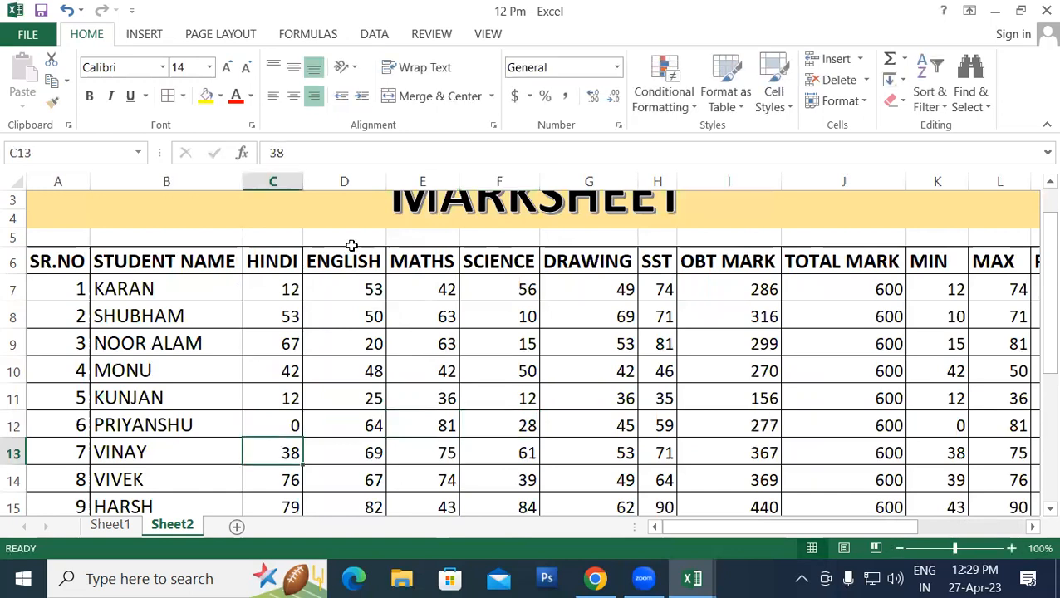
Step: Begin a COUNTIF formula in the first student's COUNT cell N7 with the range C7:H7
drag(857, 527, 831, 280)
click(831, 281)
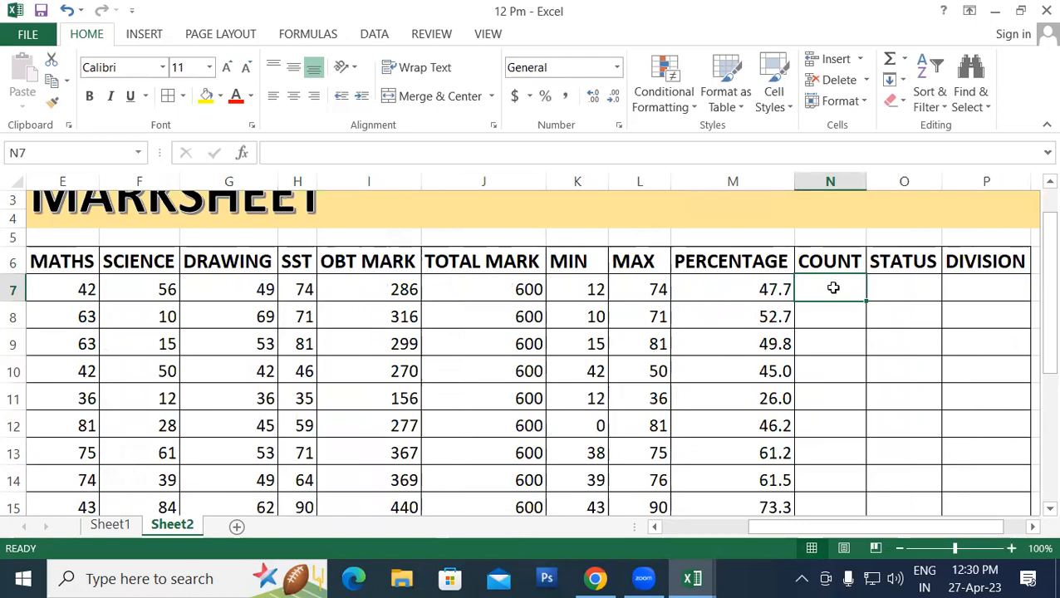
text(=)
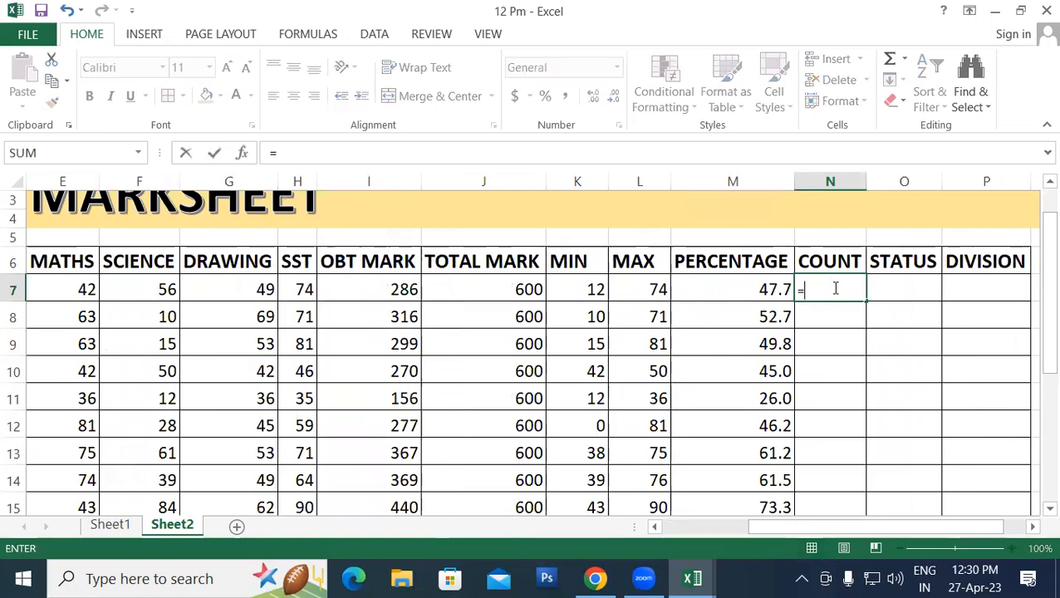
text(COU)
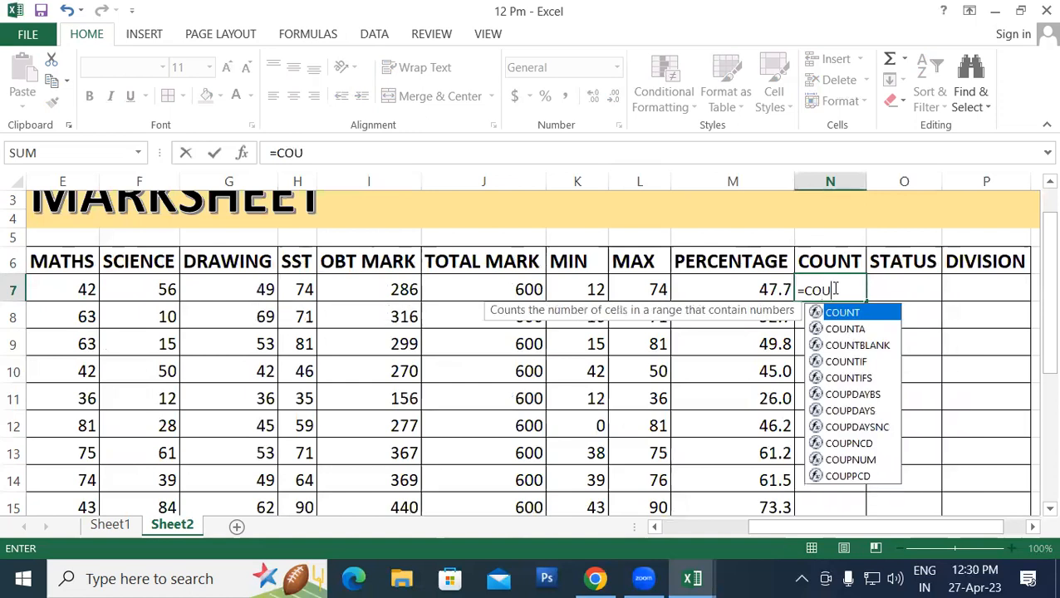
text(NTIF()
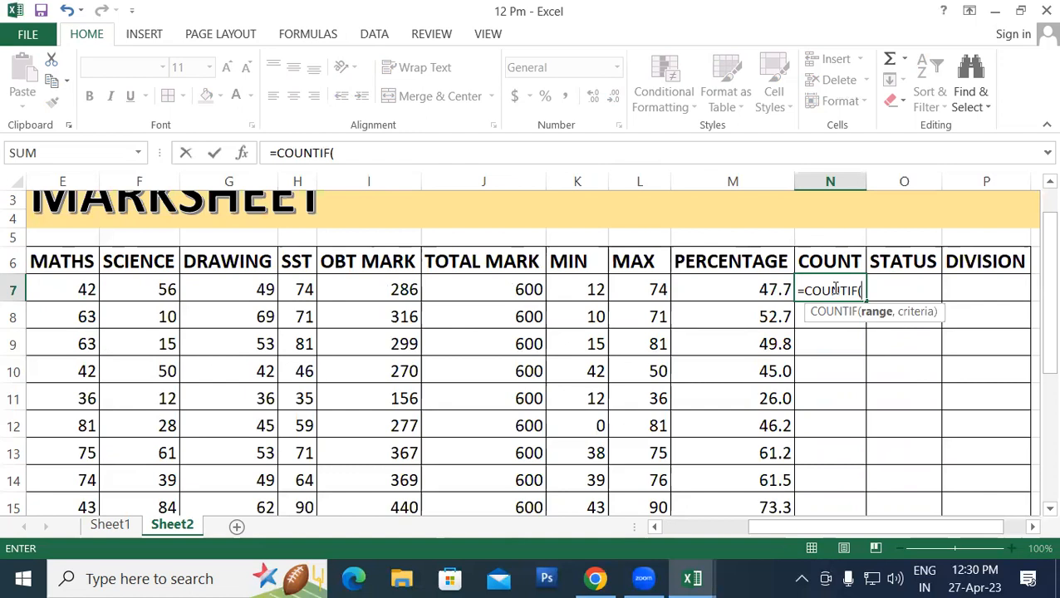
drag(879, 527, 830, 528)
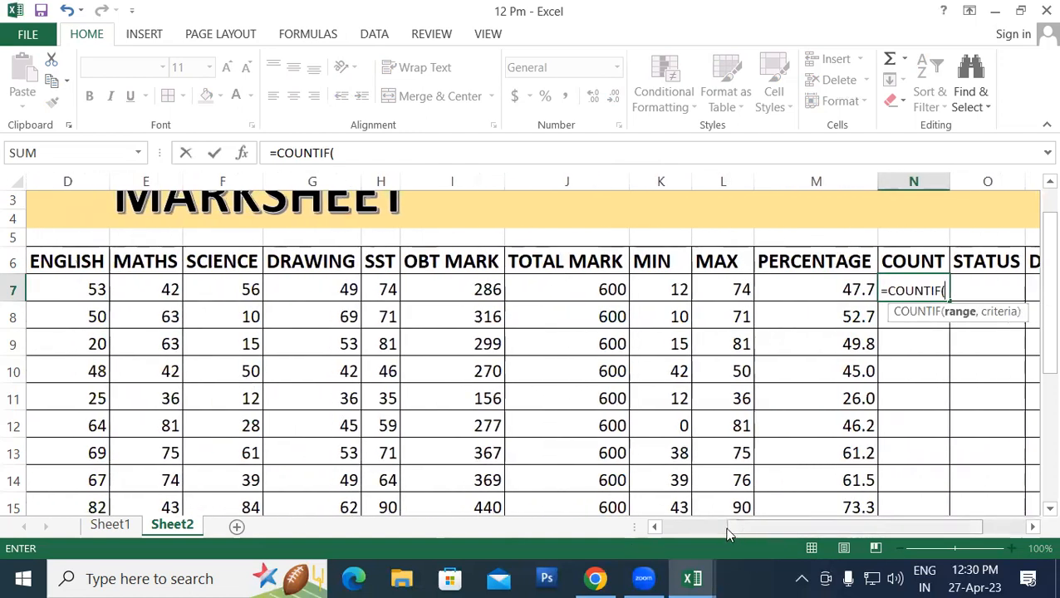
drag(741, 526, 581, 277)
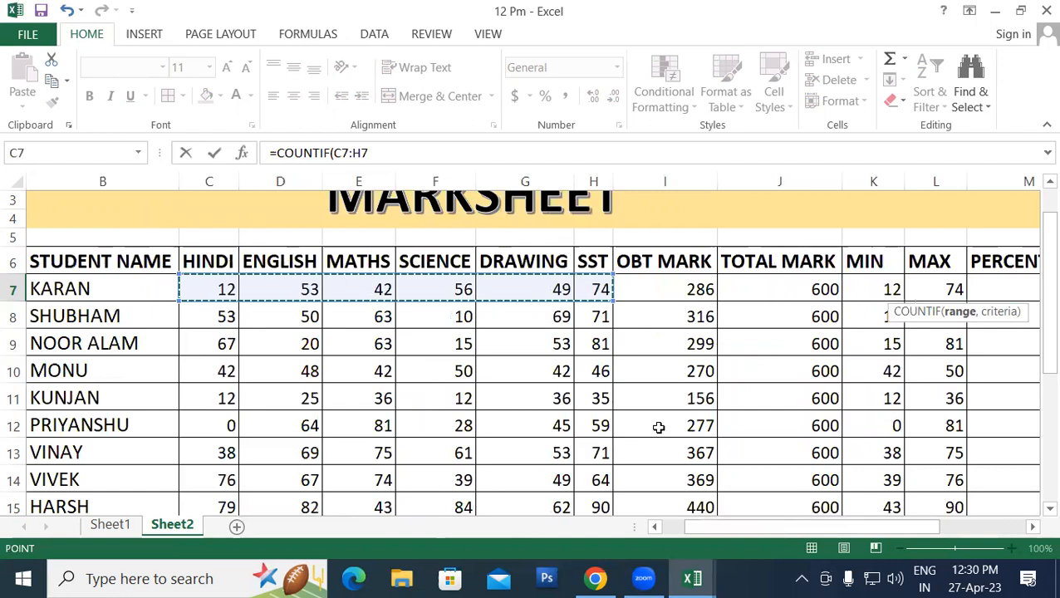
drag(741, 530, 804, 528)
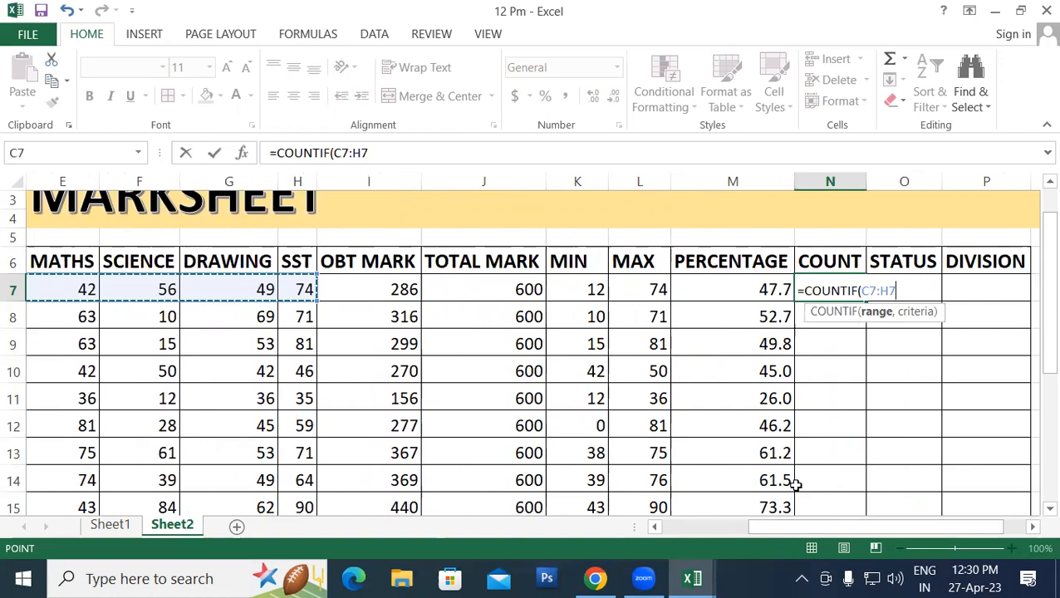
text(,)
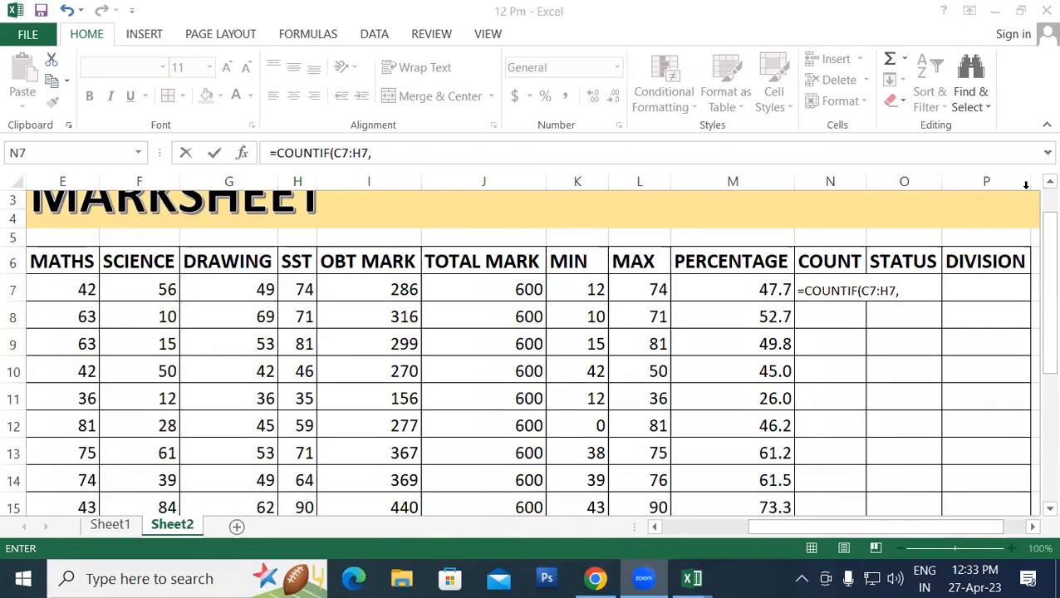
mouse_move(817, 158)
mouse_down()
mouse_move(789, 205)
mouse_move(828, 204)
mouse_up()
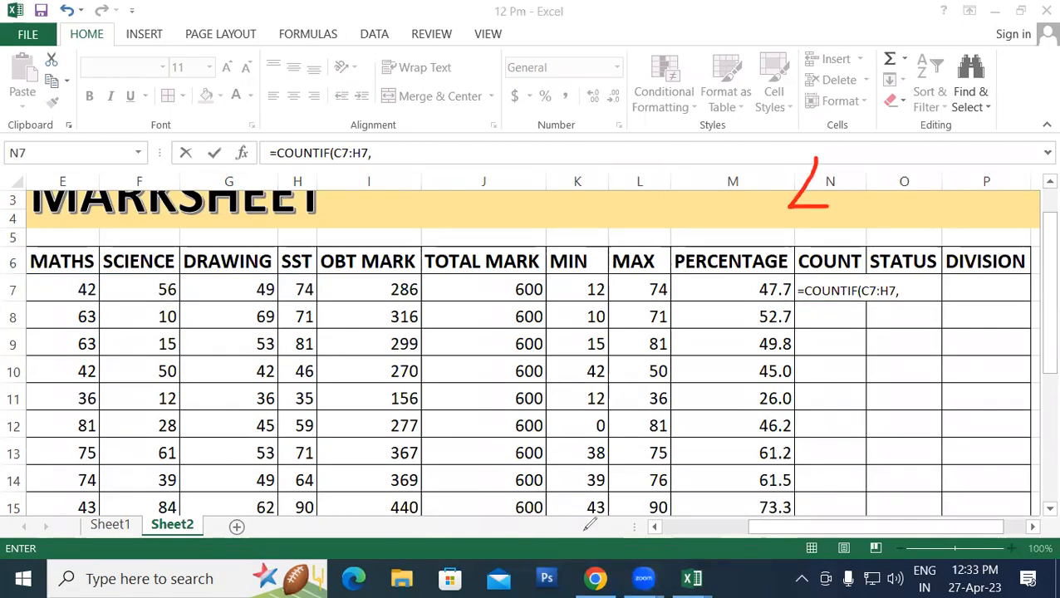
mouse_move(573, 171)
mouse_down()
mouse_move(619, 181)
mouse_move(577, 214)
mouse_up()
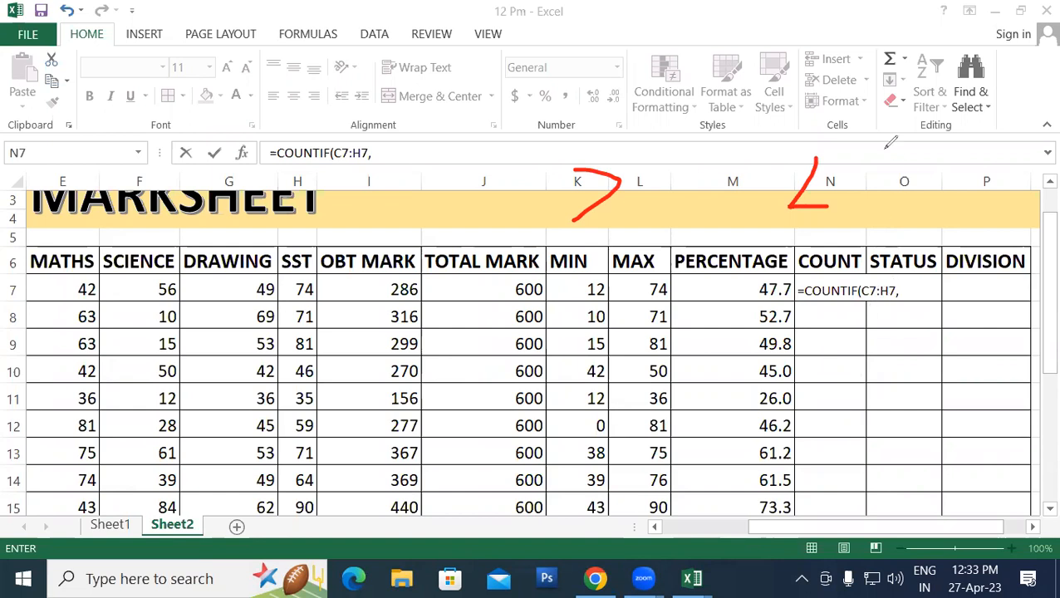
mouse_move(887, 145)
mouse_down()
mouse_move(891, 176)
mouse_move(903, 153)
mouse_move(912, 166)
mouse_move(952, 151)
mouse_move(949, 176)
mouse_move(981, 146)
mouse_up()
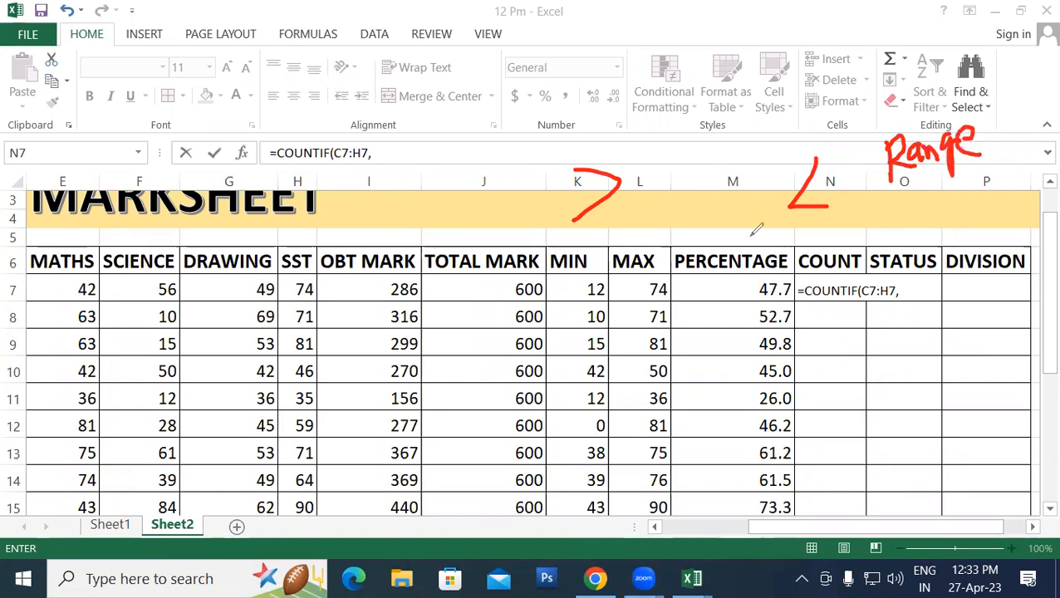
mouse_move(913, 209)
mouse_down()
mouse_move(900, 241)
mouse_move(929, 218)
mouse_move(932, 235)
mouse_move(934, 202)
mouse_move(945, 234)
mouse_up()
drag(937, 216, 955, 212)
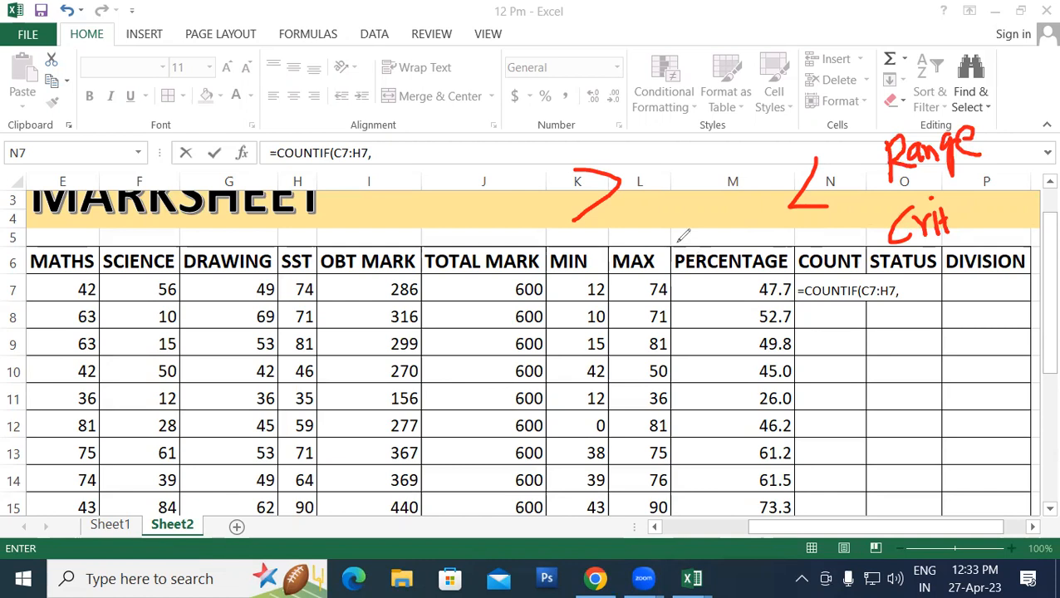
mouse_move(864, 348)
mouse_down()
mouse_move(864, 370)
mouse_move(879, 362)
mouse_move(879, 372)
mouse_up()
mouse_move(921, 339)
mouse_down()
mouse_move(904, 374)
mouse_move(928, 372)
mouse_move(949, 333)
mouse_move(940, 360)
mouse_up()
drag(955, 324, 967, 352)
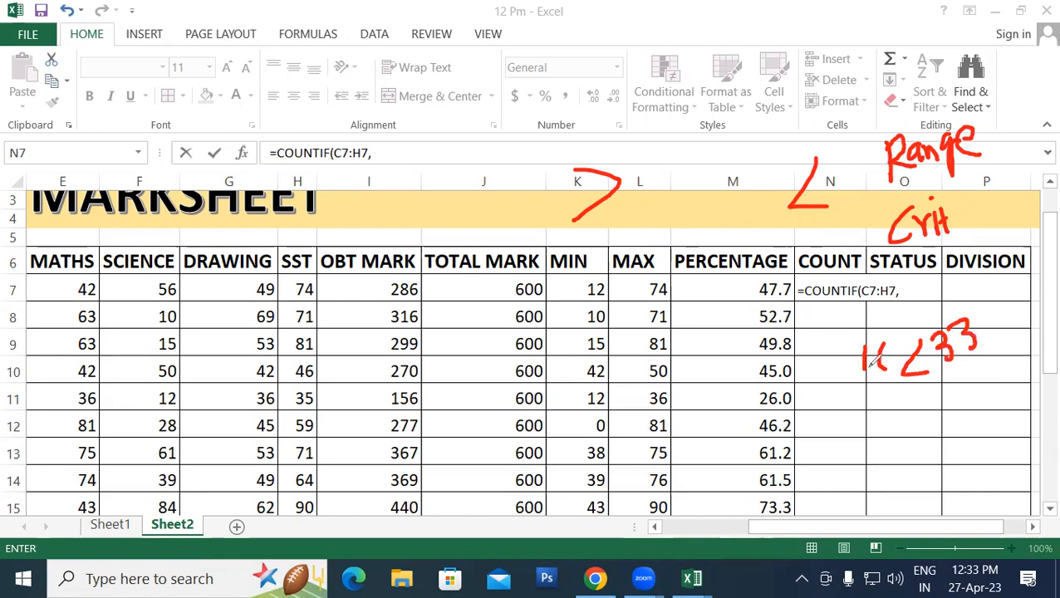
click(968, 296)
mouse_move(969, 298)
mouse_down()
mouse_move(971, 313)
mouse_move(985, 314)
mouse_up()
click(843, 176)
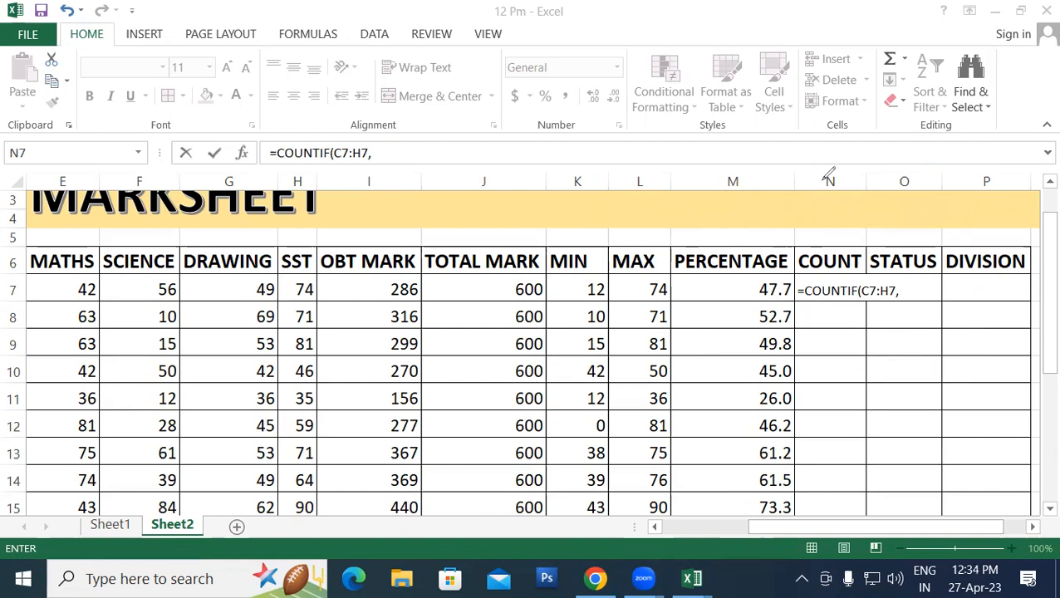
Step: Complete the COUNTIF formula in N7 with the criteria "<33"
click(899, 291)
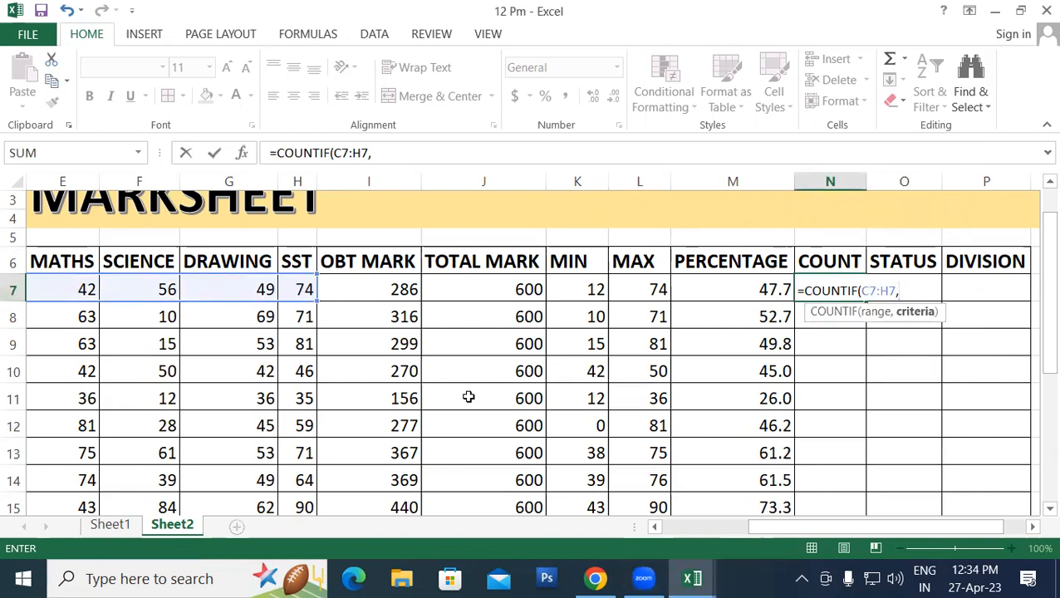
text("<)
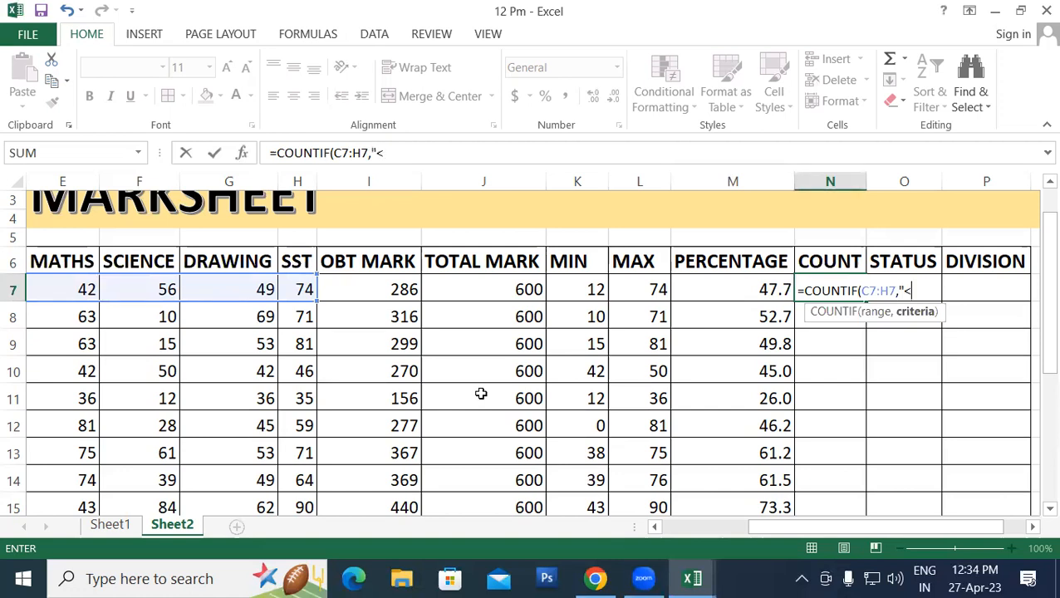
text(33"))
key(Return)
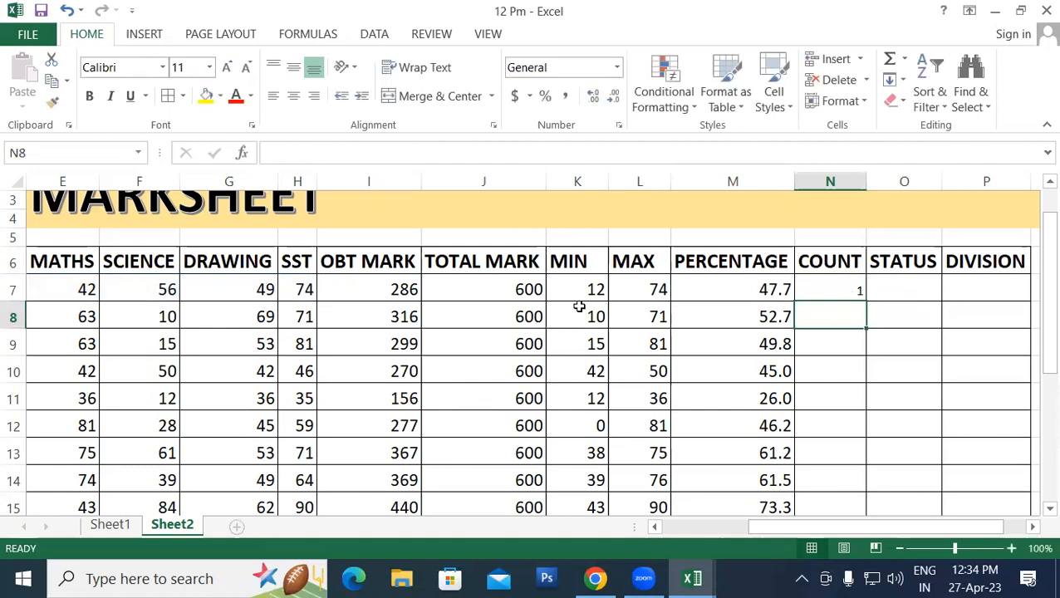
Step: Test the COUNT formula by setting the first student's Drawing mark in G7 to 0, and undo that change
click(75, 292)
click(122, 297)
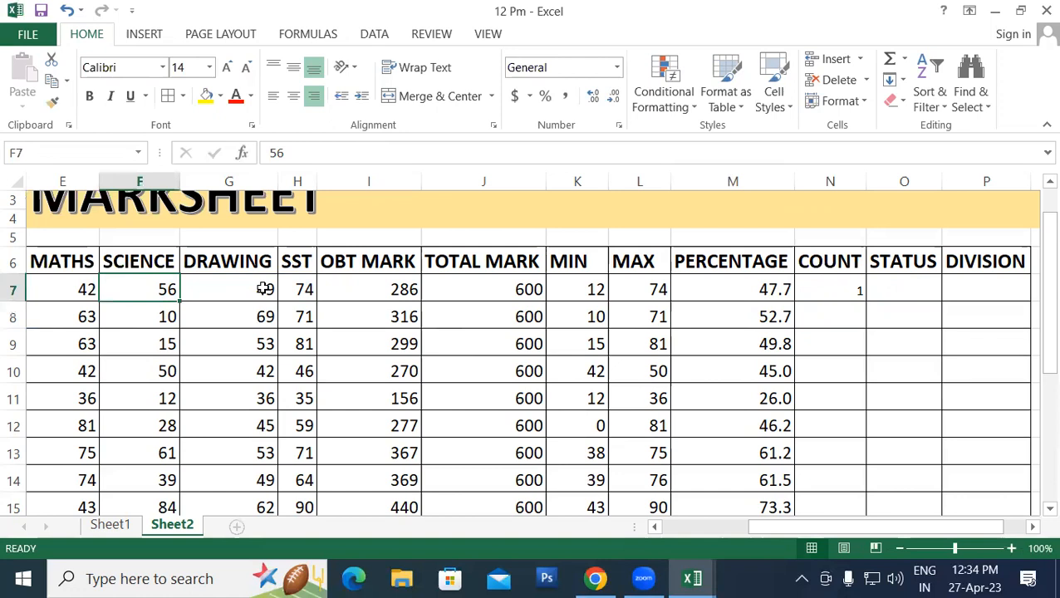
drag(817, 527, 760, 525)
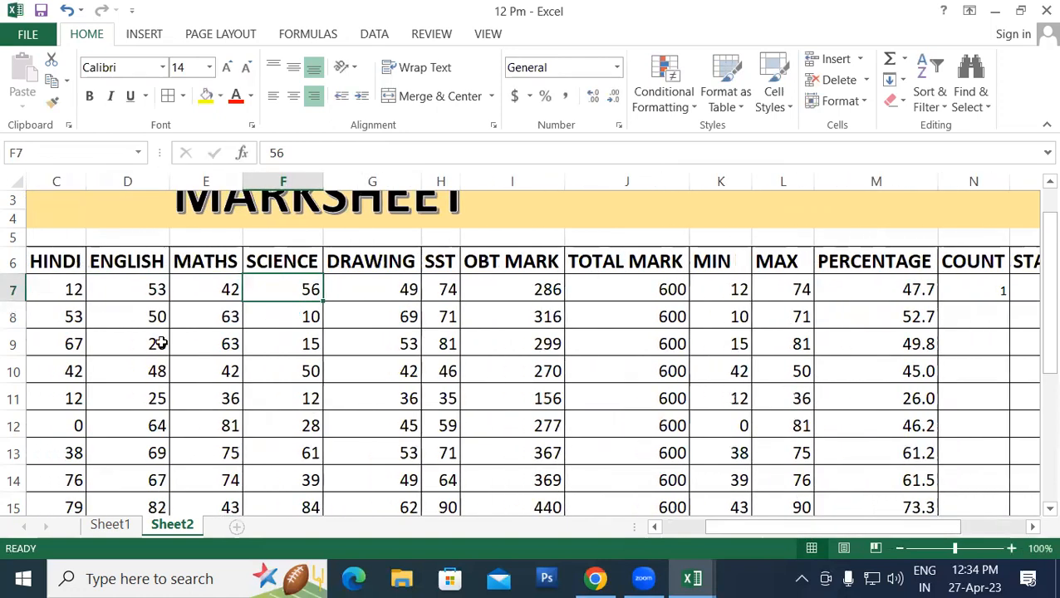
click(73, 288)
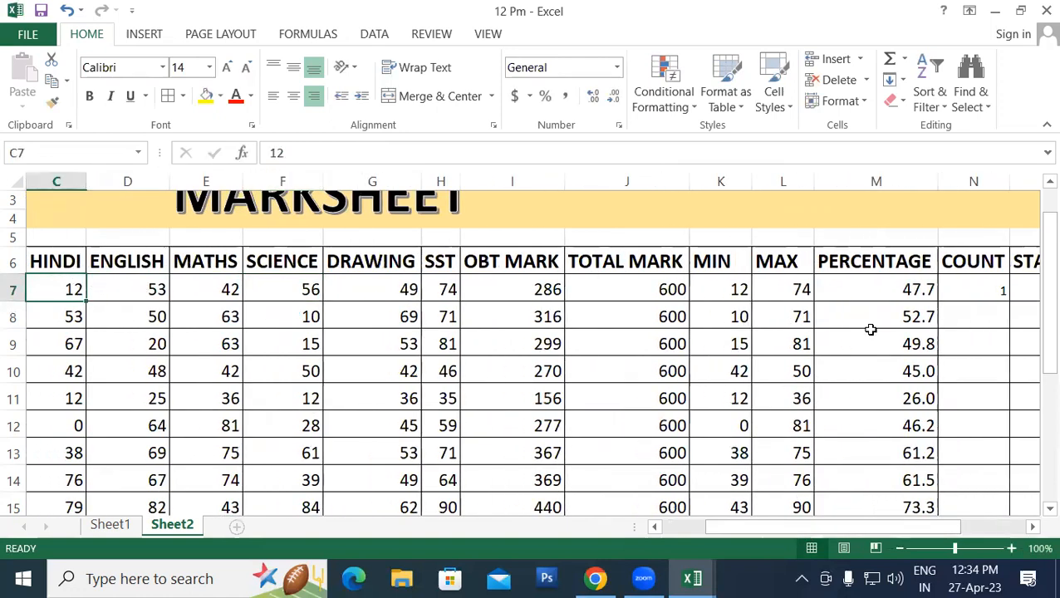
click(367, 295)
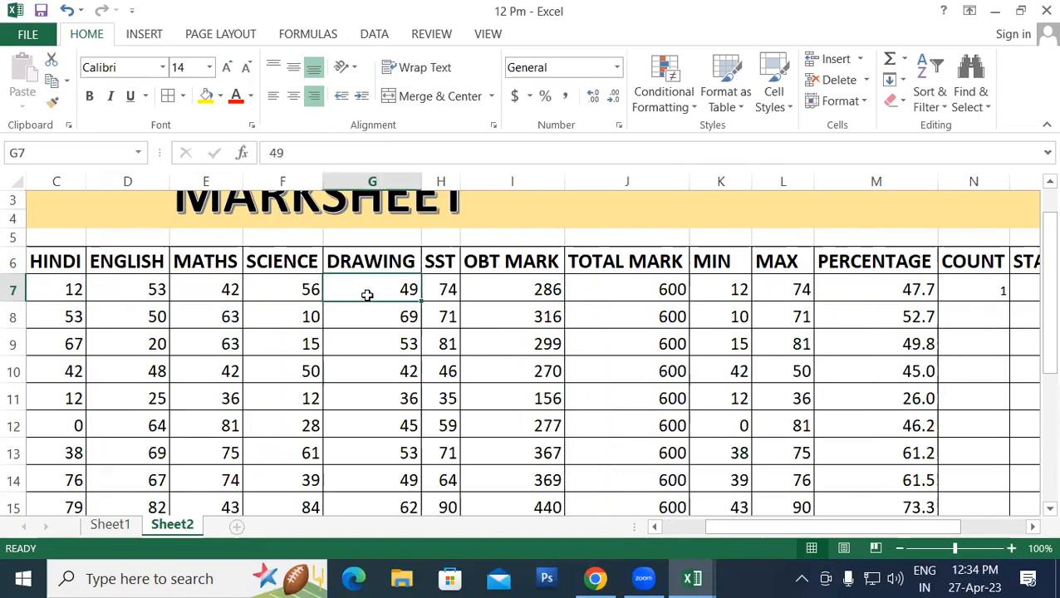
text(0)
key(Return)
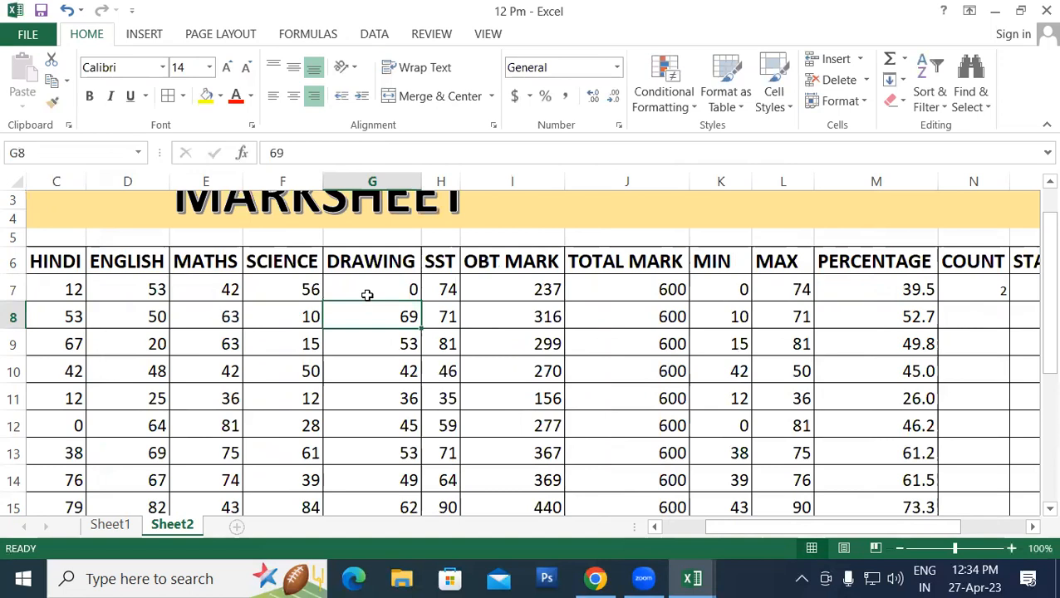
key(ctrl+z)
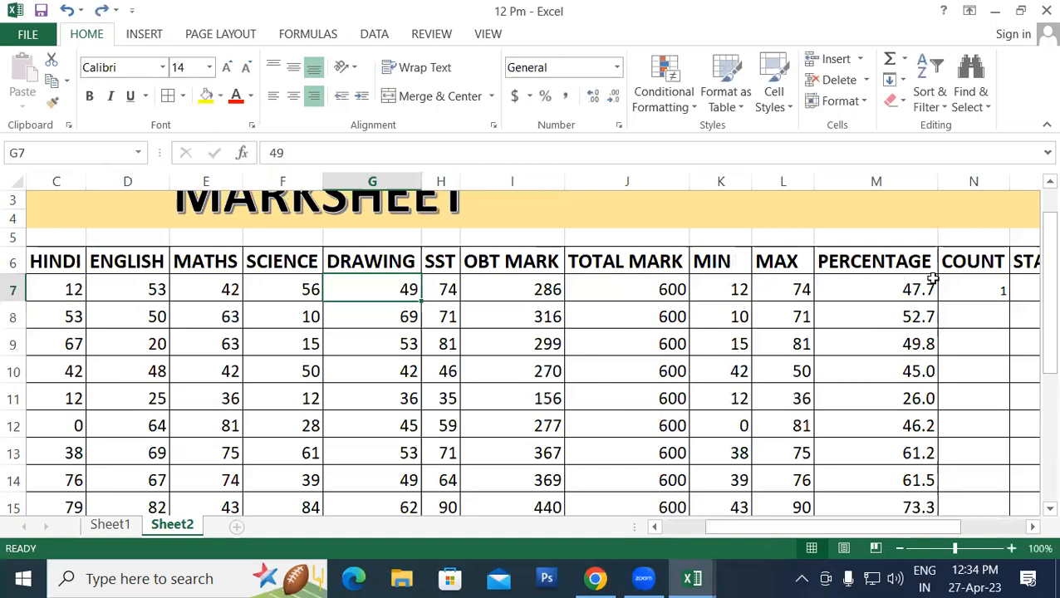
Step: Fill the N7 COUNTIF formula down the COUNT column for all students and enlarge the column's font to 16
click(996, 307)
click(997, 290)
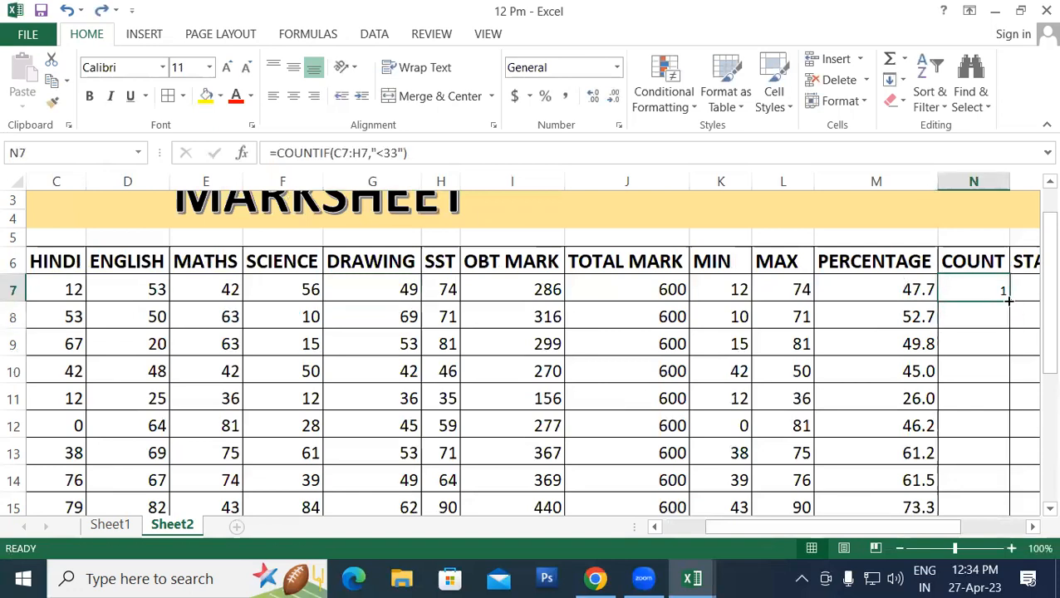
double_click(1008, 303)
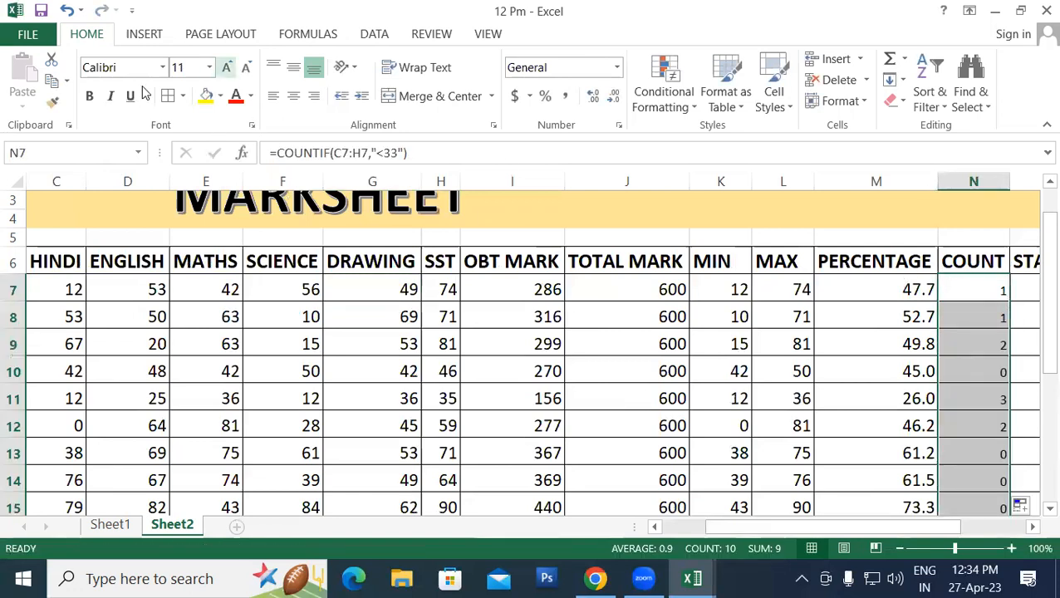
click(227, 67)
click(227, 68)
click(226, 67)
drag(834, 527, 885, 525)
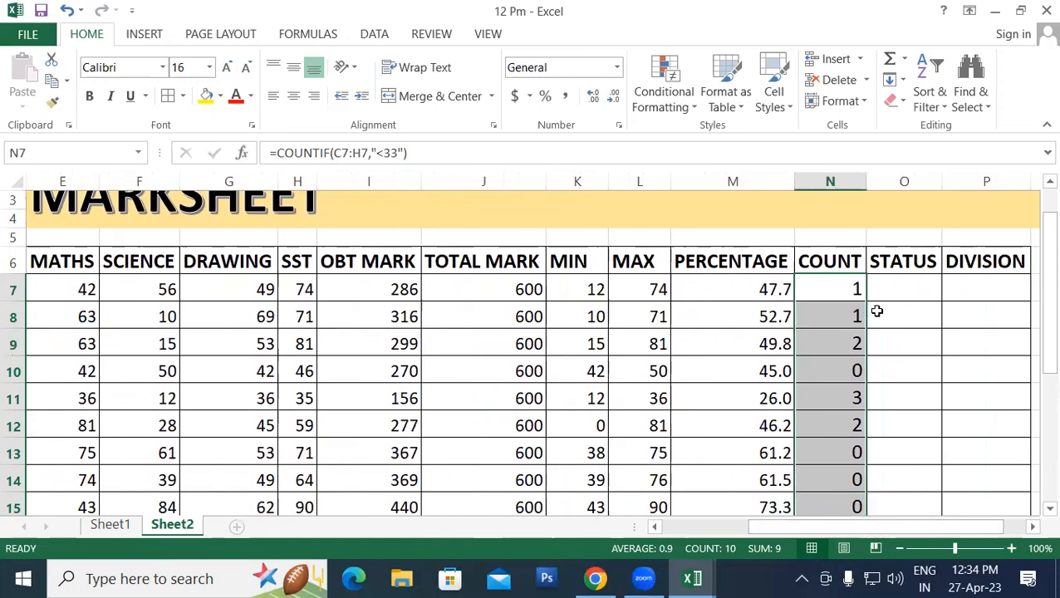
click(917, 292)
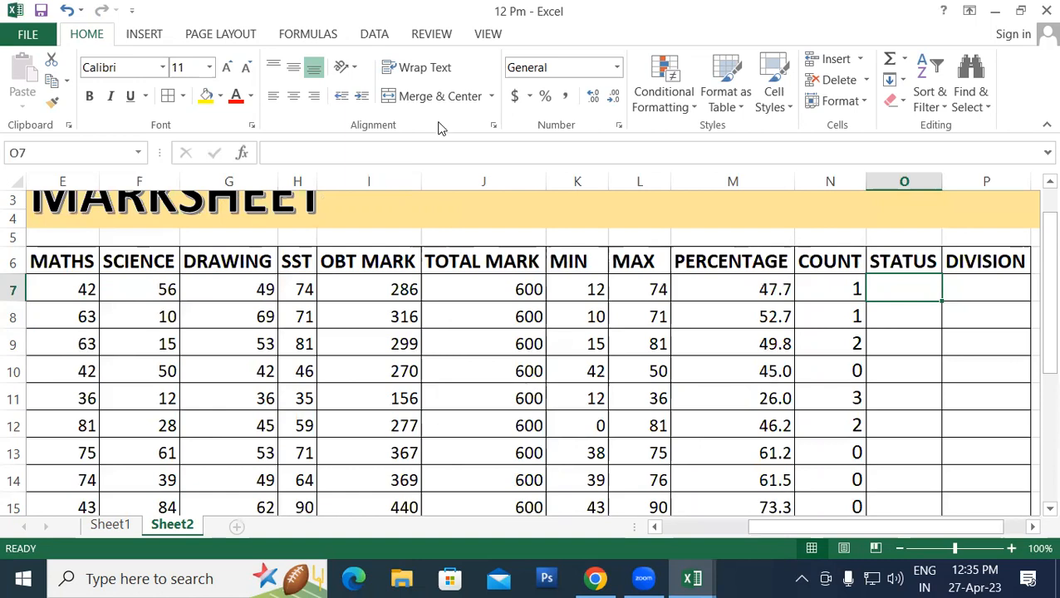
mouse_move(492, 206)
mouse_down()
mouse_move(508, 179)
mouse_move(537, 189)
mouse_up()
mouse_move(608, 168)
mouse_down()
mouse_move(619, 213)
mouse_move(632, 171)
mouse_move(656, 187)
mouse_move(671, 176)
mouse_move(677, 188)
mouse_up()
mouse_move(521, 239)
mouse_down()
mouse_move(524, 273)
mouse_move(556, 260)
mouse_up()
mouse_move(642, 217)
mouse_down()
mouse_move(625, 225)
mouse_move(640, 236)
mouse_move(613, 244)
mouse_move(654, 233)
mouse_move(663, 210)
mouse_move(654, 226)
mouse_up()
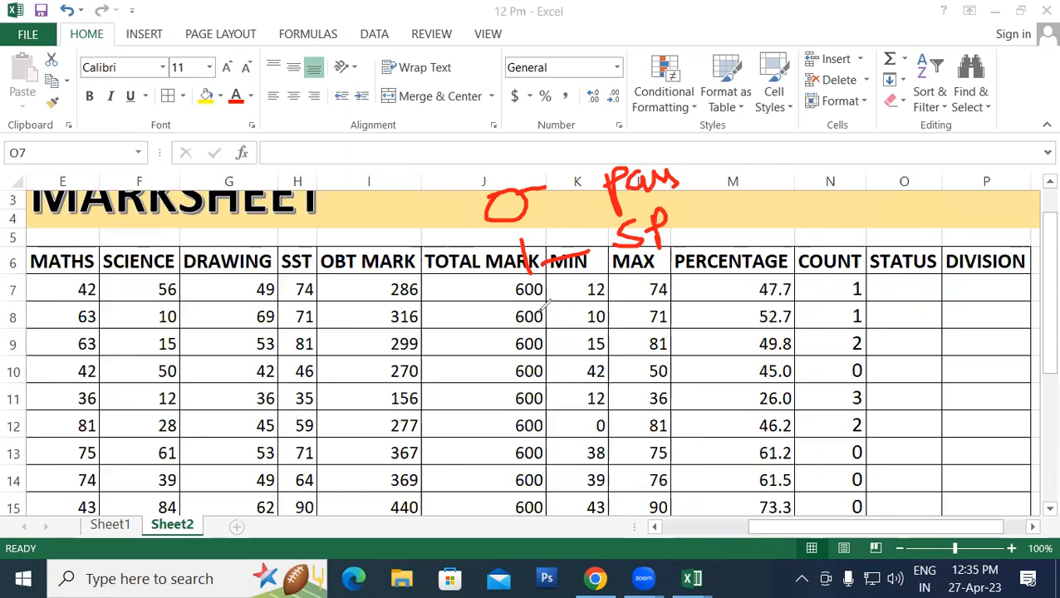
drag(548, 302, 569, 364)
mouse_move(585, 317)
mouse_down()
mouse_move(612, 347)
mouse_move(658, 282)
mouse_move(684, 275)
mouse_move(697, 252)
mouse_move(697, 262)
mouse_up()
drag(682, 274, 717, 265)
drag(716, 253, 765, 258)
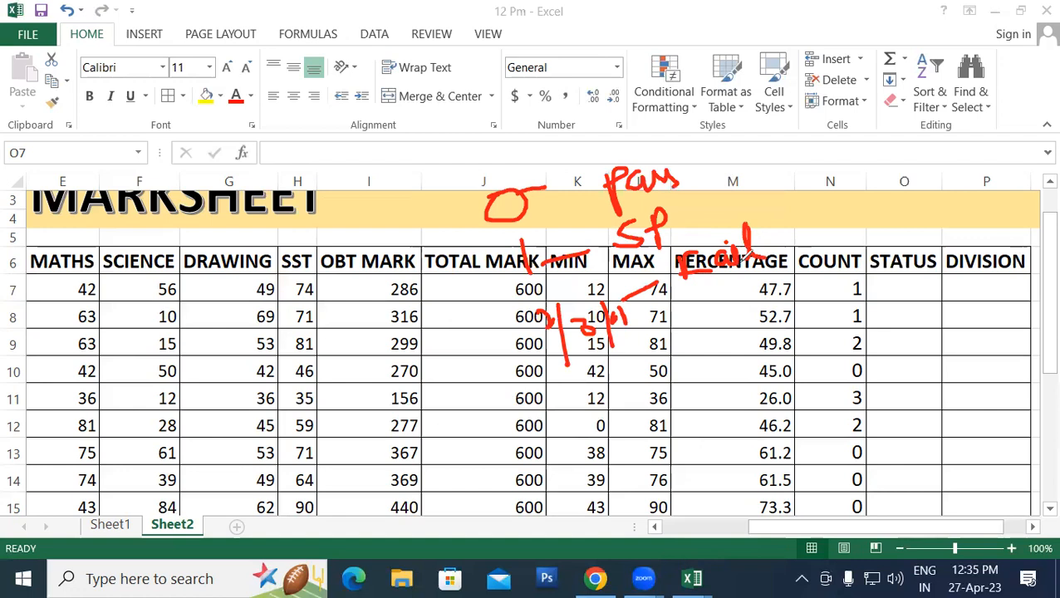
drag(711, 154, 702, 174)
click(679, 239)
drag(678, 235, 706, 223)
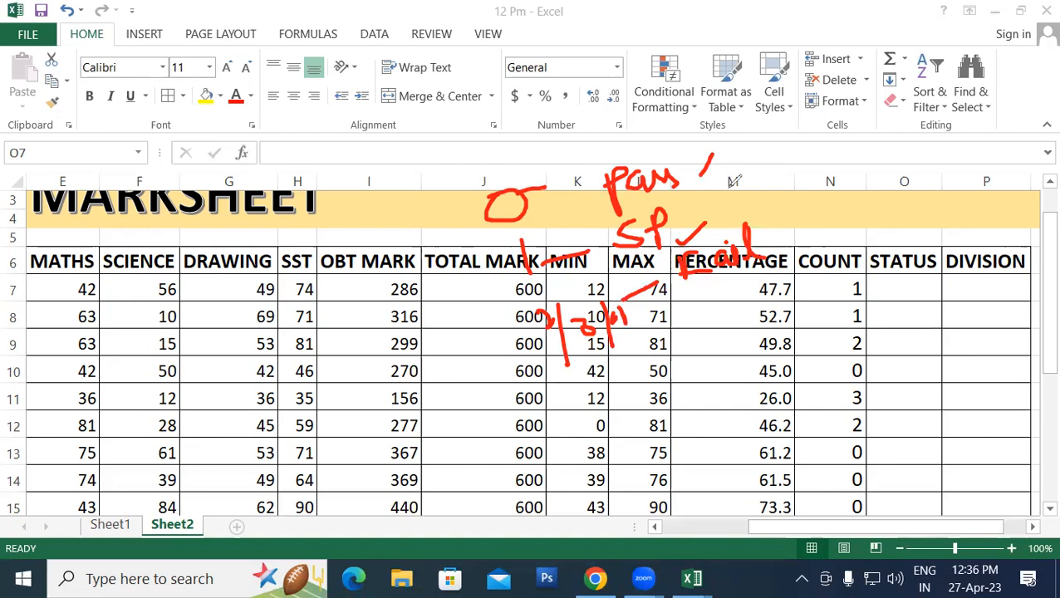
click(887, 203)
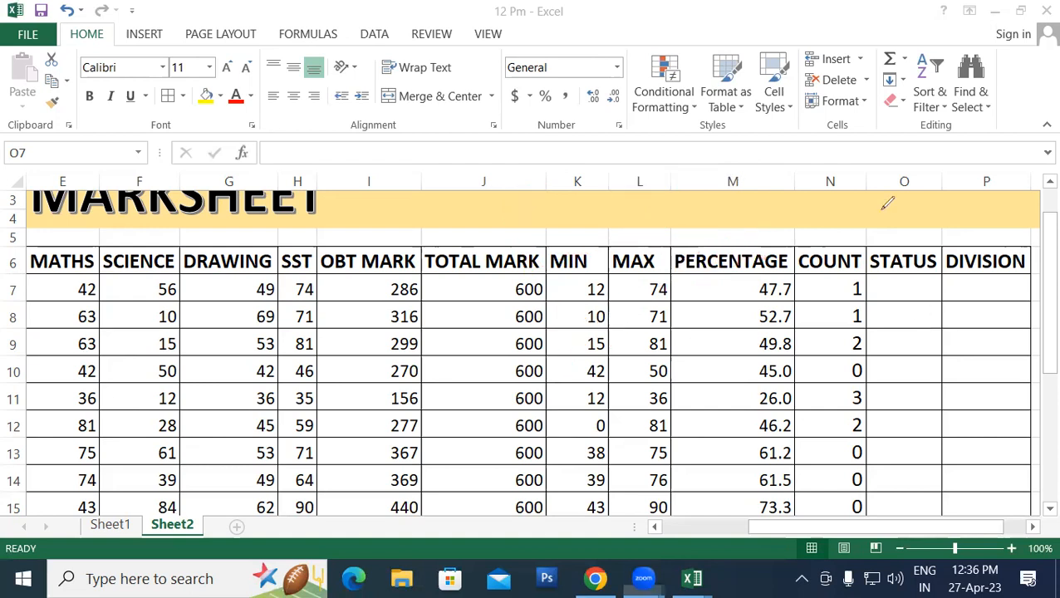
Step: Begin an IF formula in the first student's STATUS cell O7 that returns "PASS" when N7=0
click(904, 295)
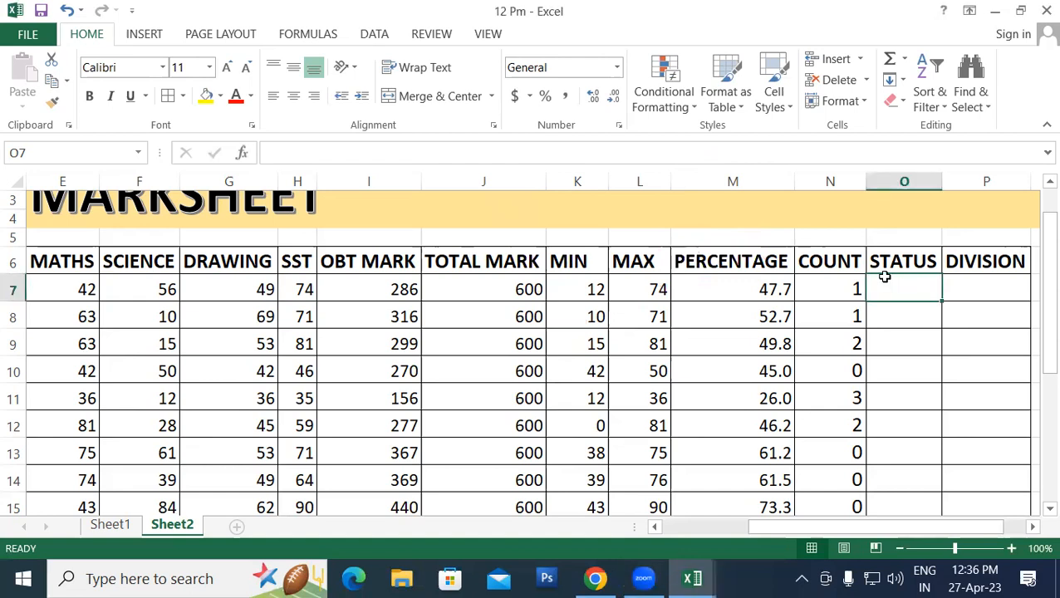
text(=I)
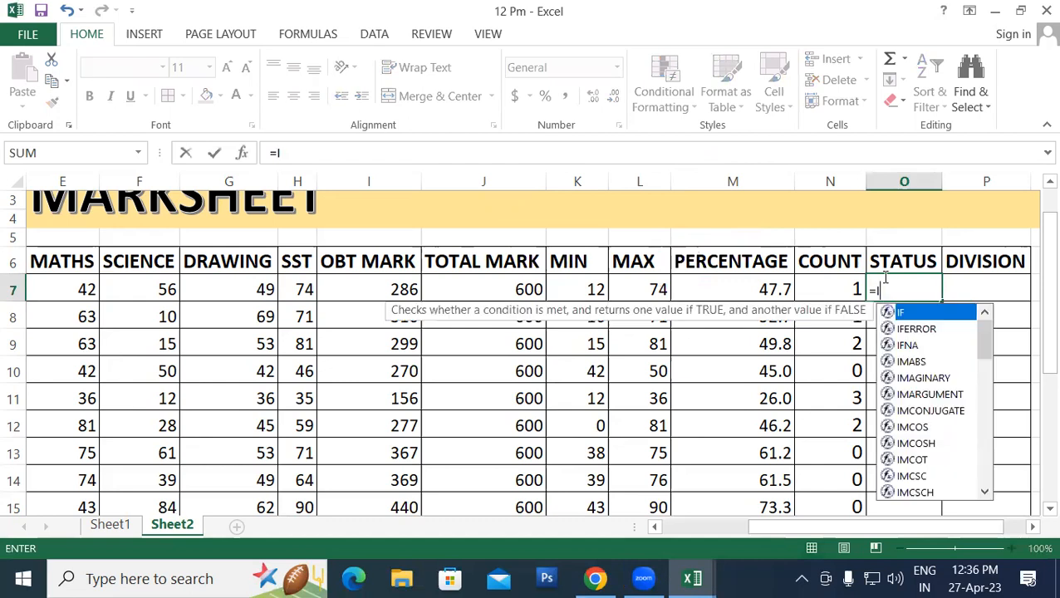
text(F()
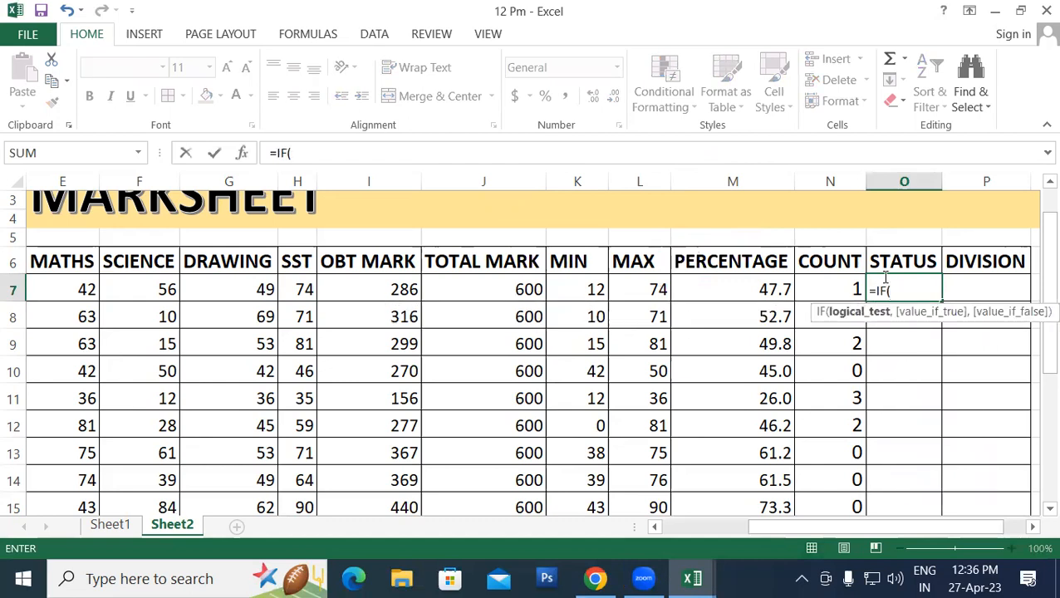
click(828, 280)
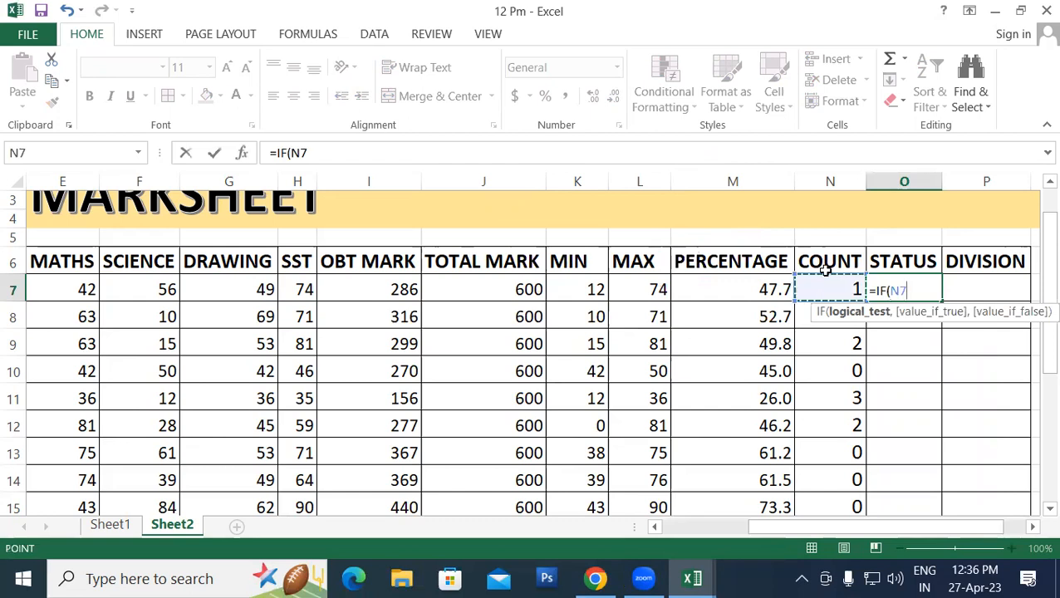
text(=0)
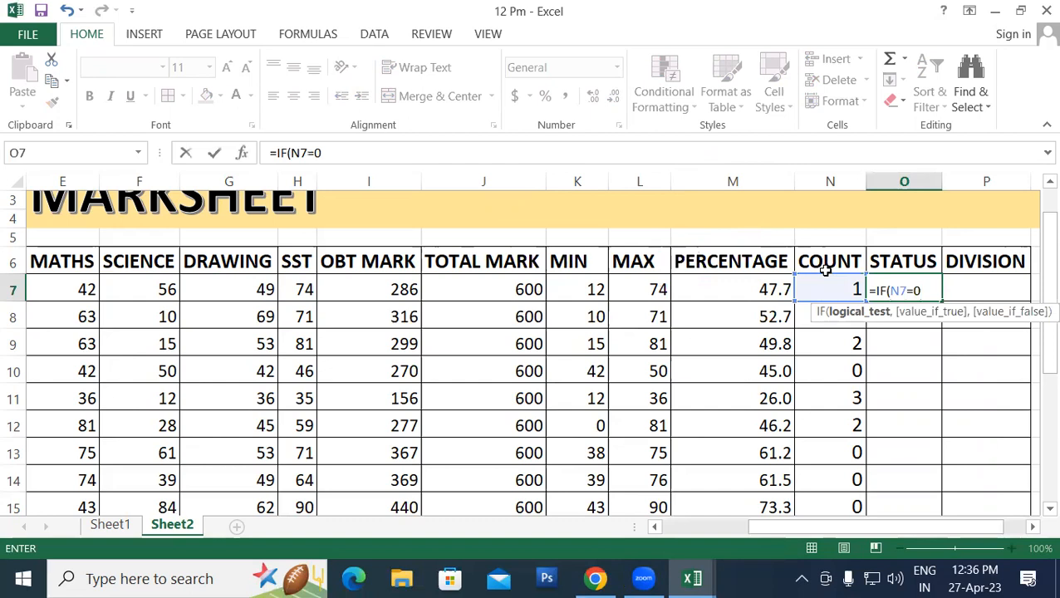
text(,)
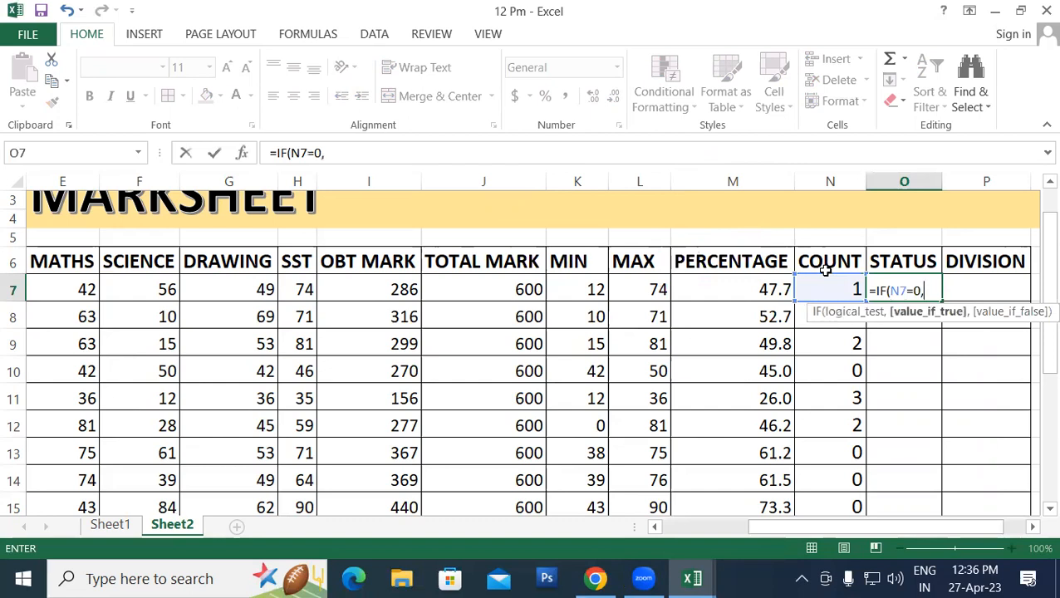
text("PASS")
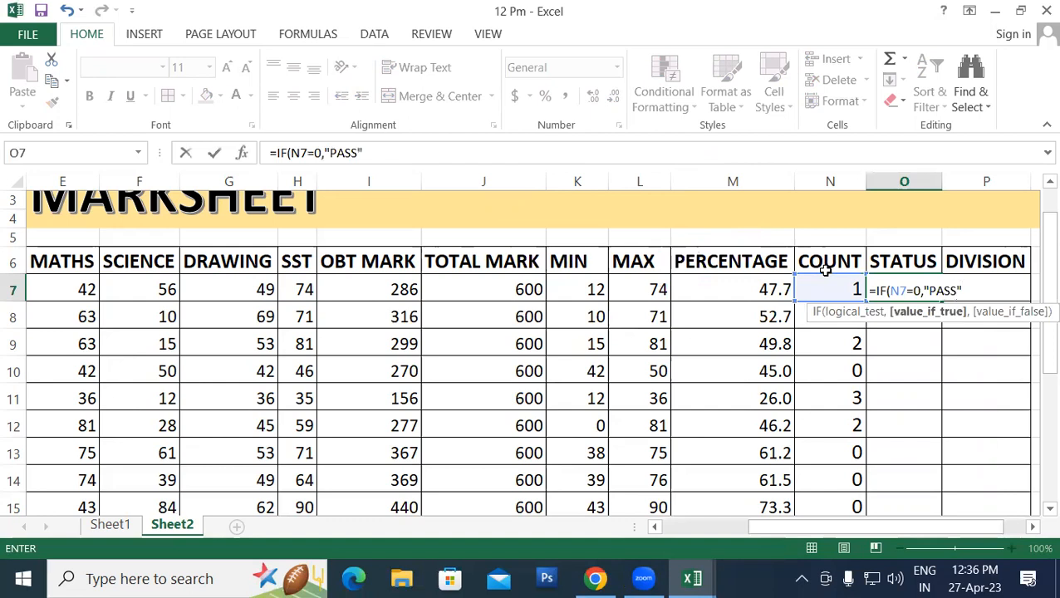
text(,)
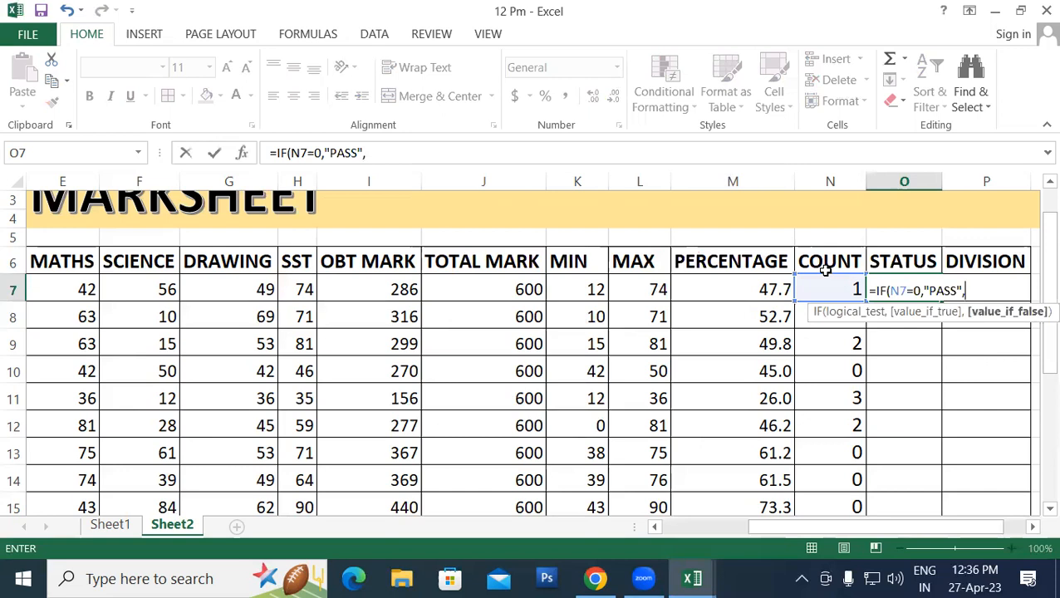
Step: Complete the O7 formula with a nested IF that returns "SP" when N7=1 and "FAIL" otherwise
text(IF()
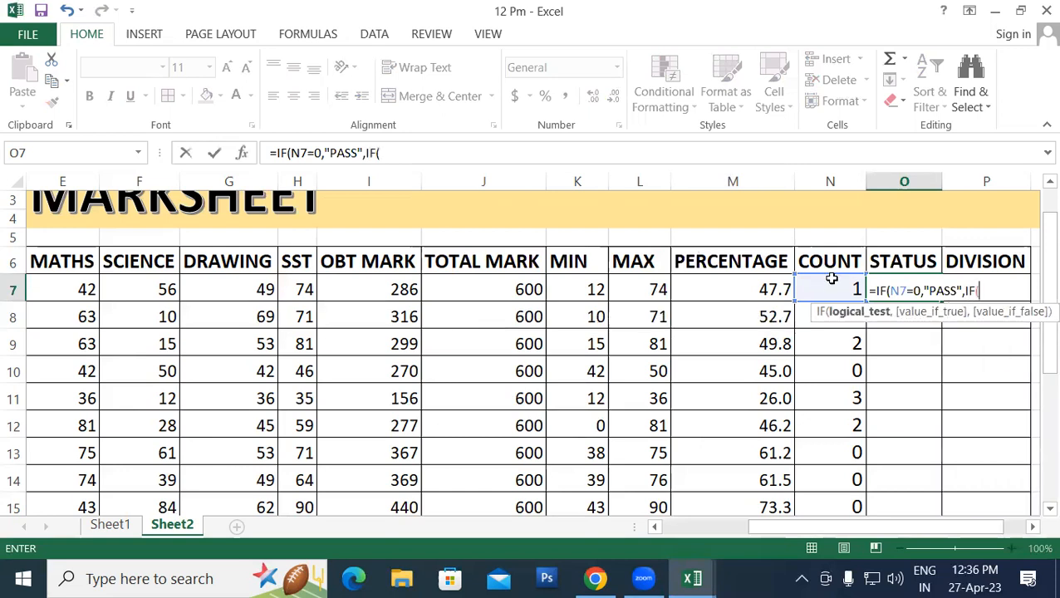
click(829, 287)
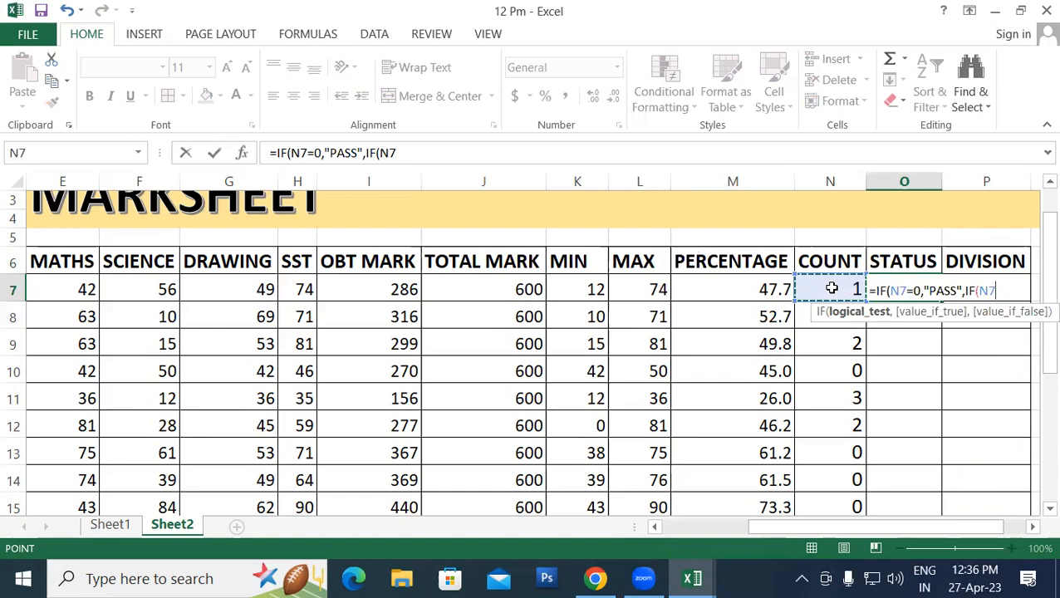
text(=)
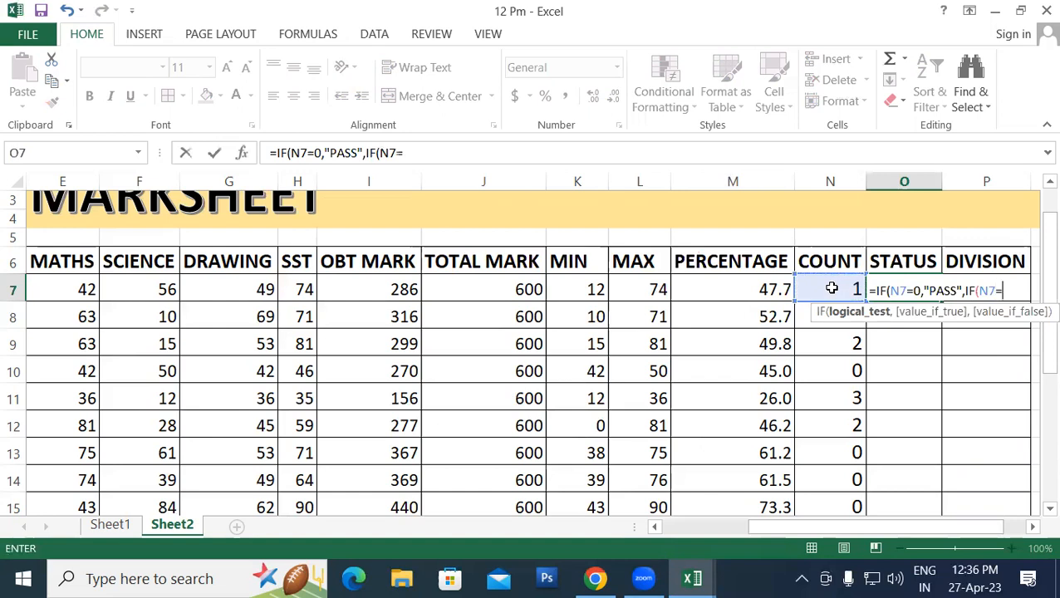
text(1,"SP)
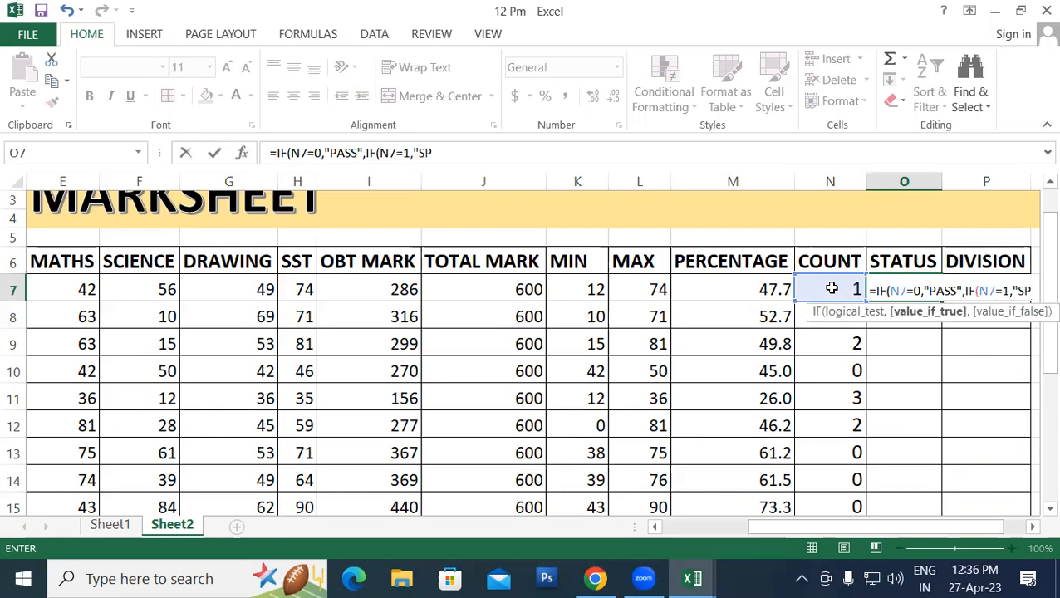
text(",)
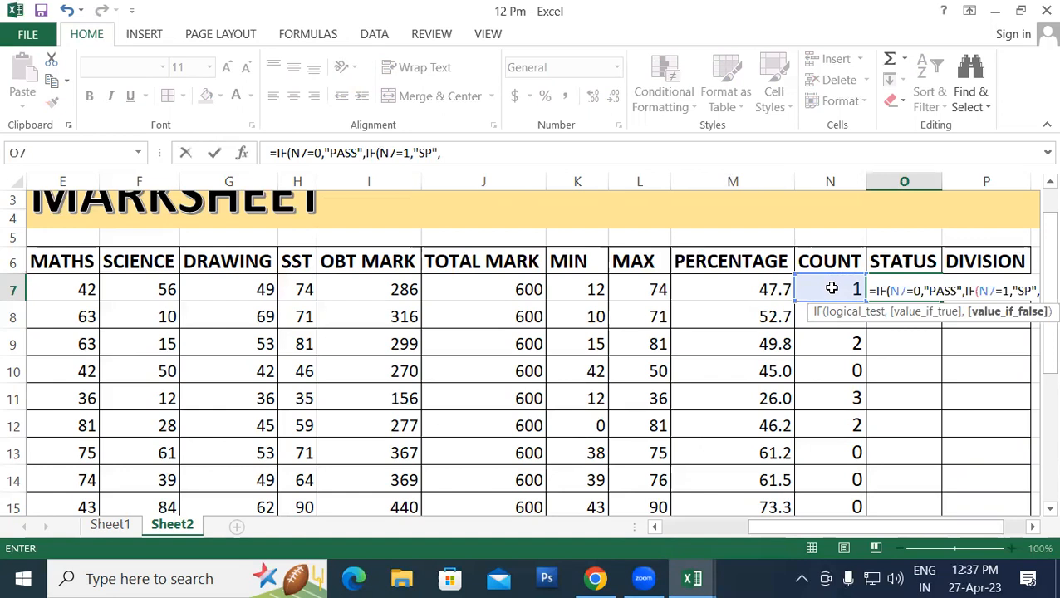
text("FAIL")
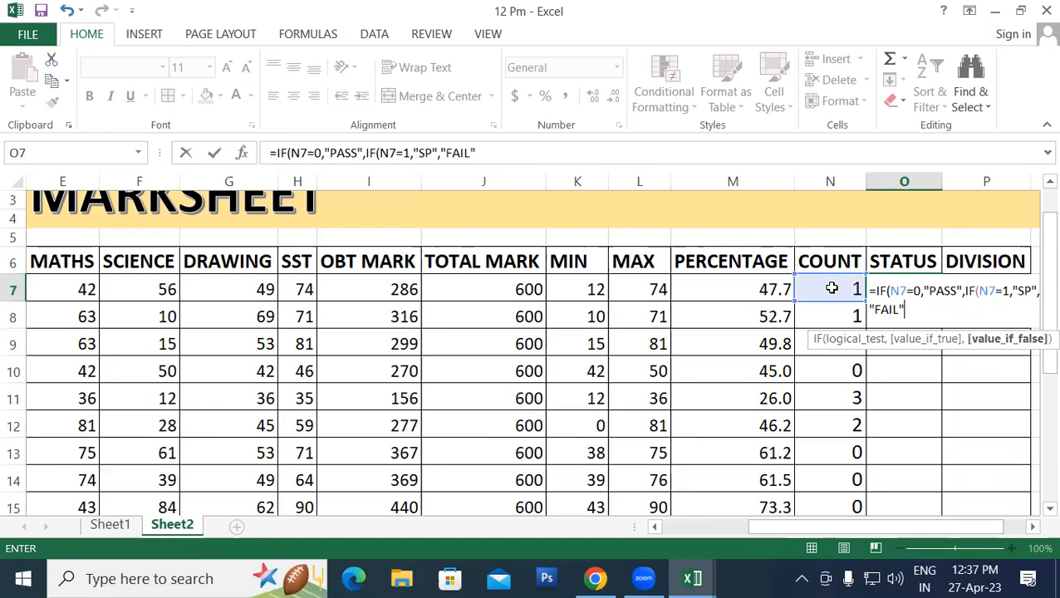
text()))
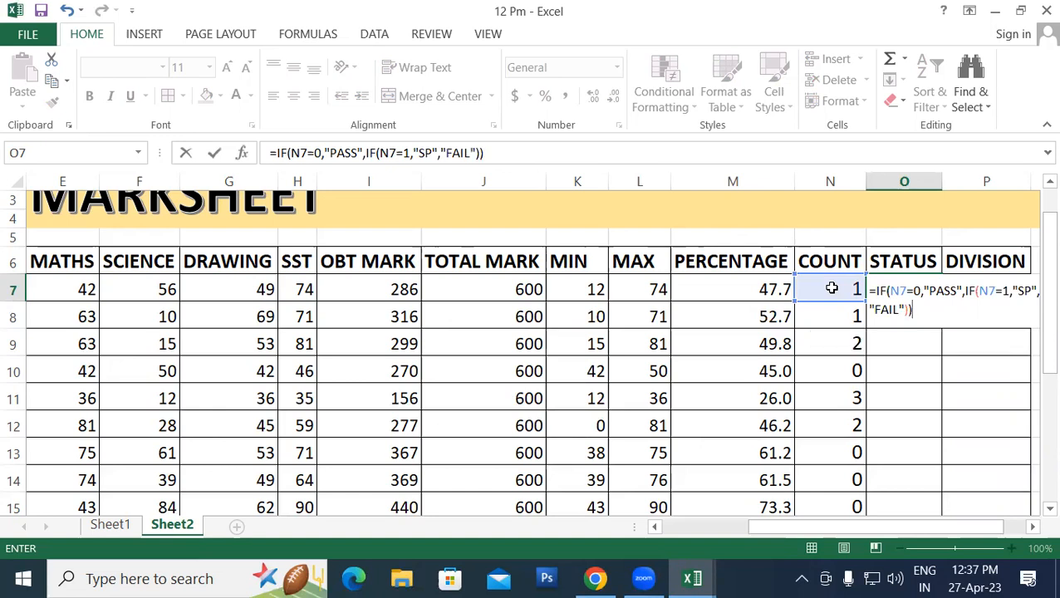
key(Return)
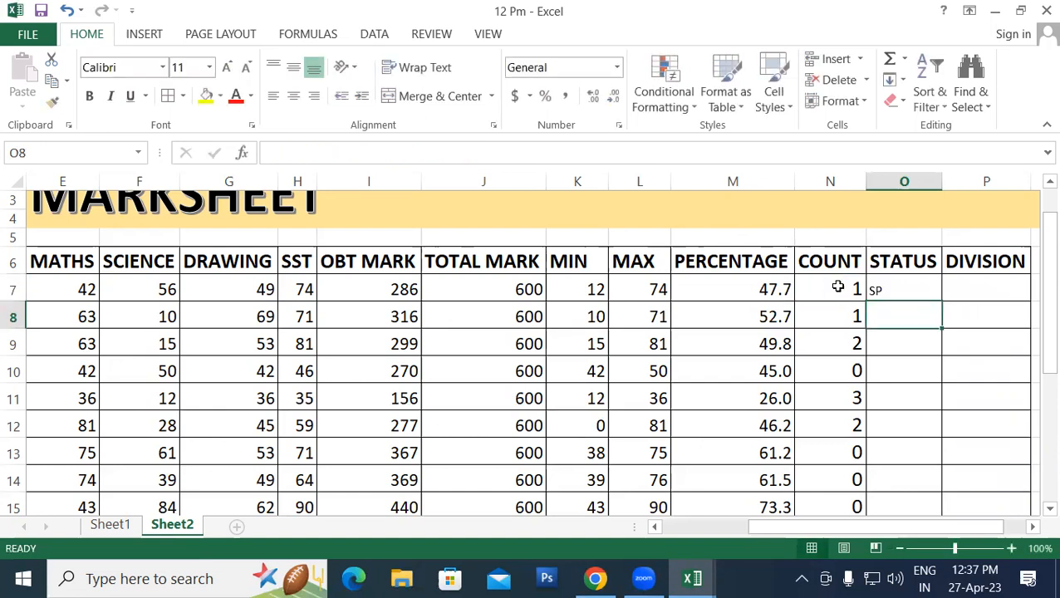
Step: Enlarge the font of O7 to 14 and fill its formula down the STATUS column for all students
click(893, 283)
click(227, 68)
click(227, 67)
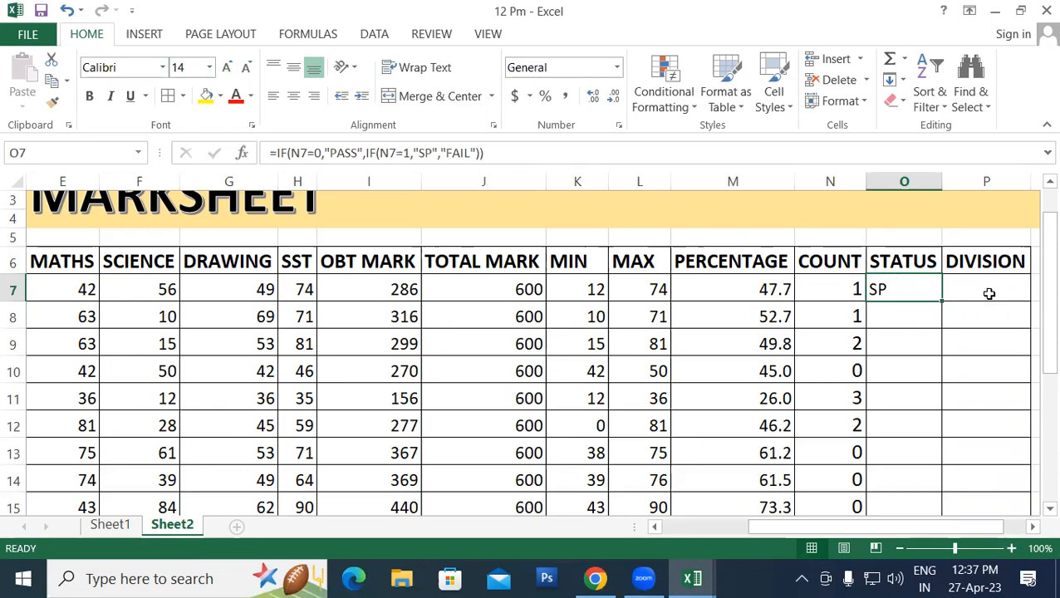
double_click(942, 301)
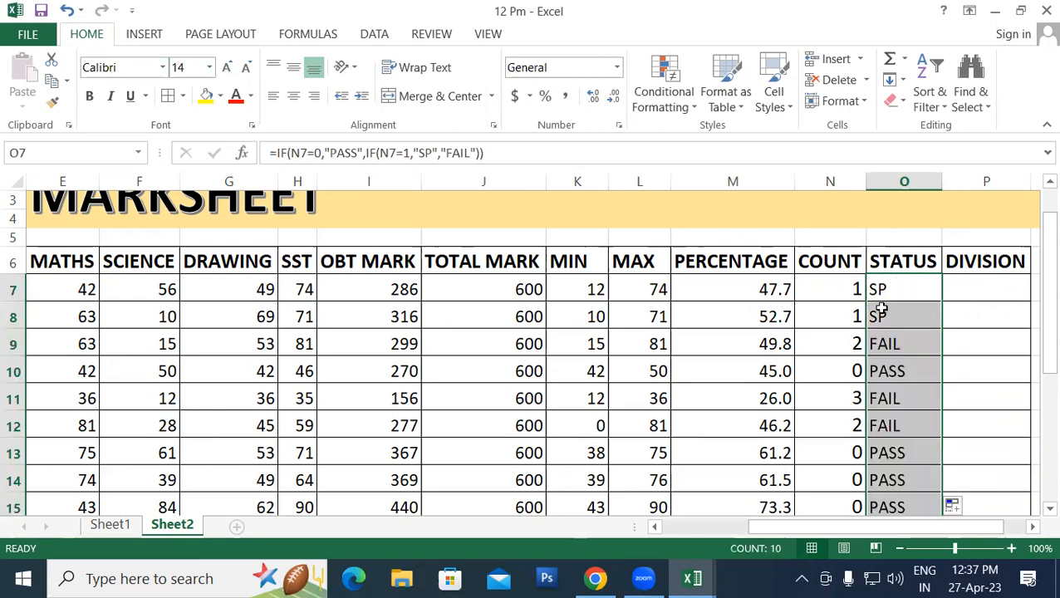
Step: Compare the STATUS results with the COUNT values in rows 7, 9 and 10, and clear the STATUS formulas from O7:O16
click(827, 289)
click(910, 289)
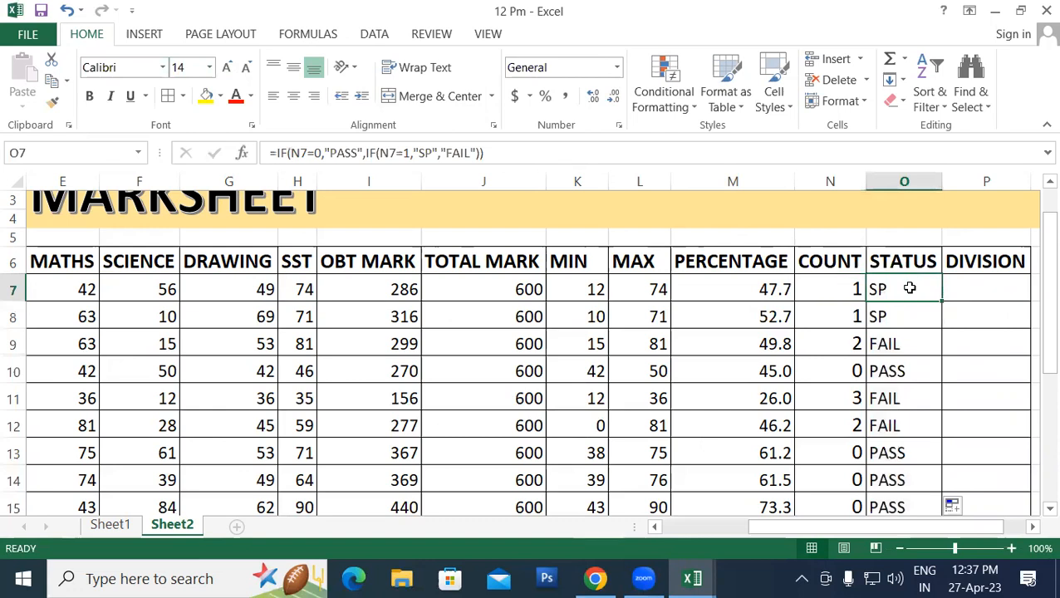
click(859, 342)
click(898, 341)
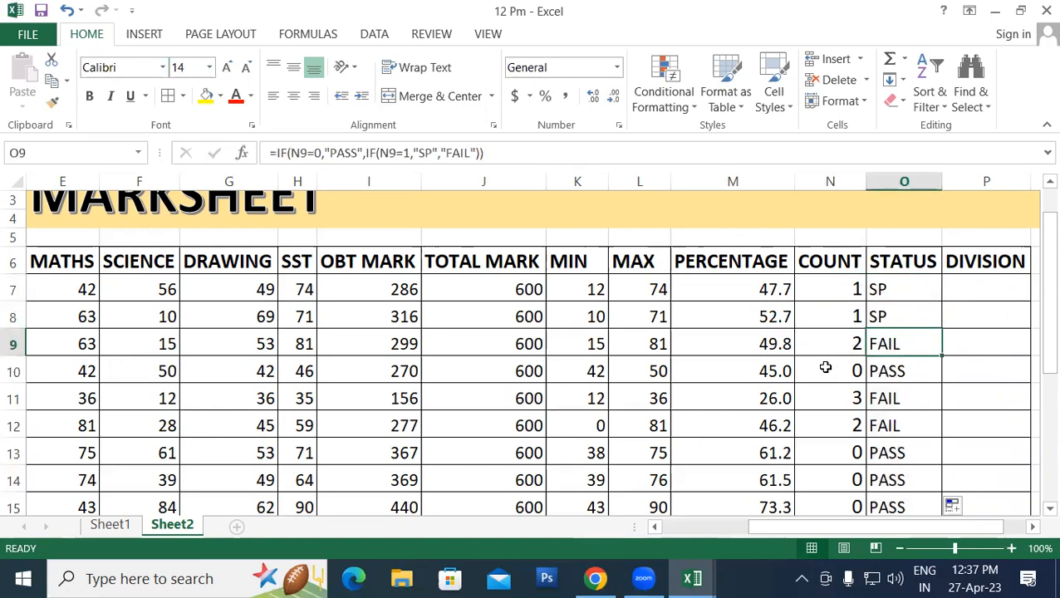
click(826, 371)
click(895, 371)
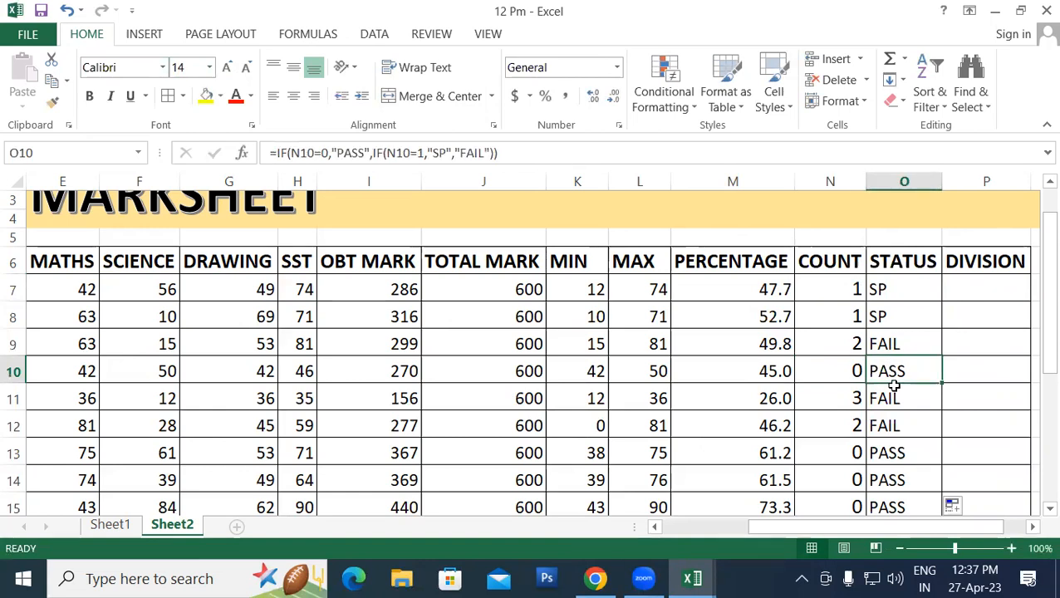
drag(904, 290, 894, 485)
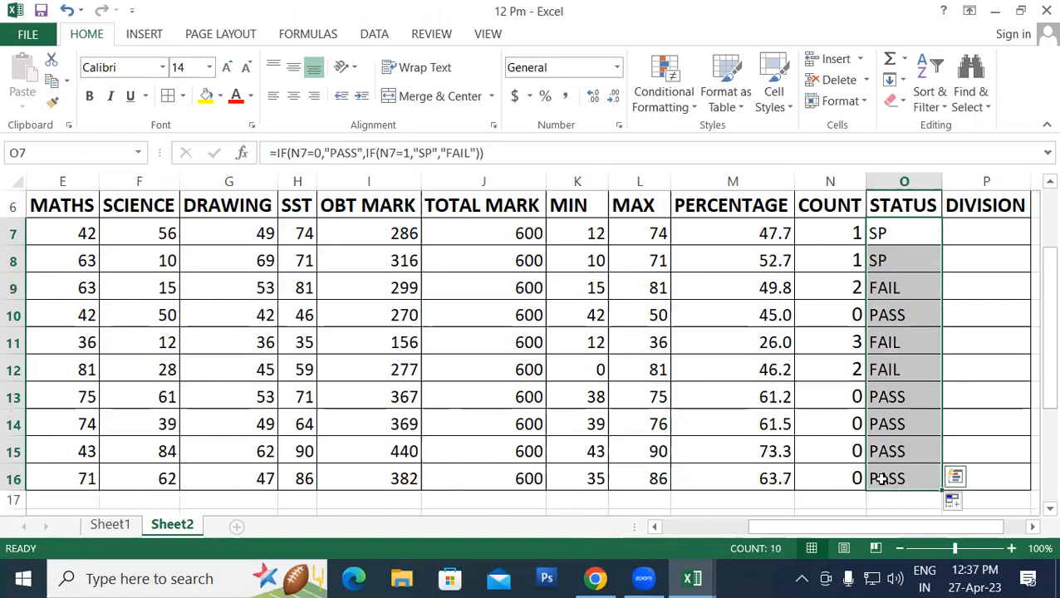
key(Delete)
Step: Start the STATUS formula again in O7 with an IF that gives "PASS" for N7=0
click(874, 225)
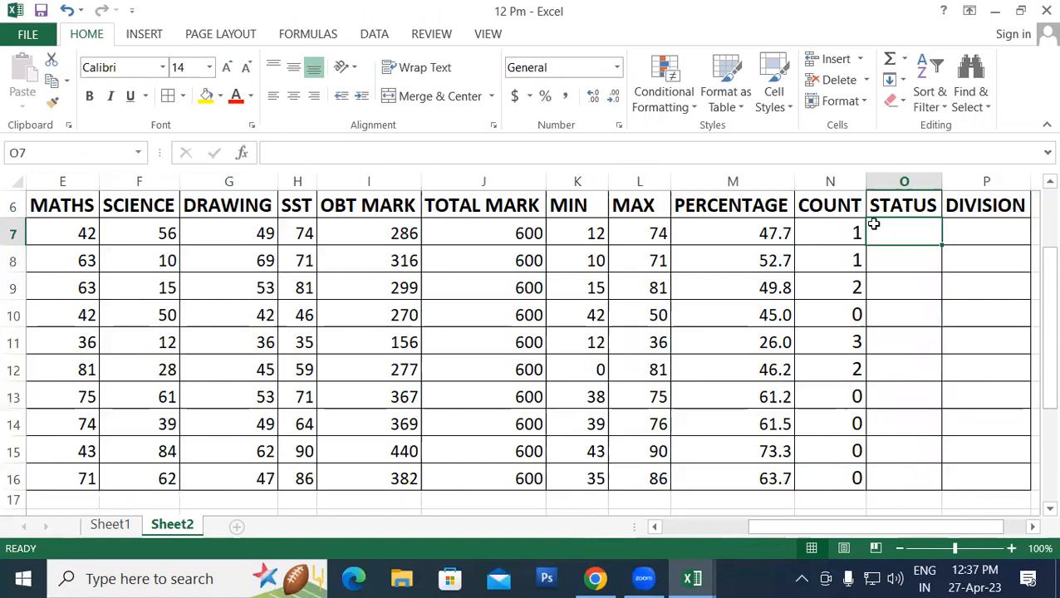
text(=IF()
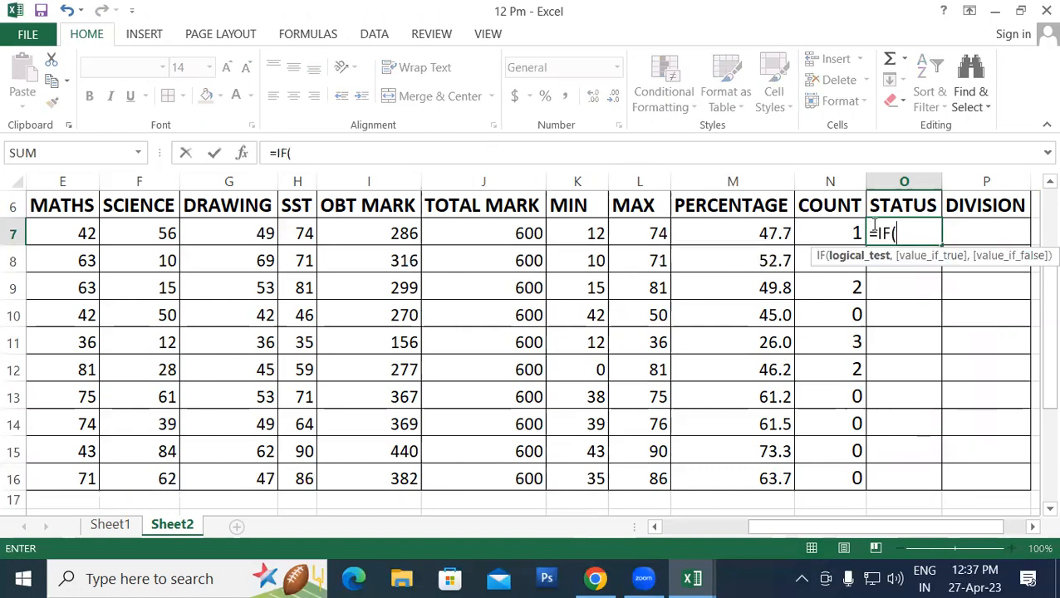
click(828, 233)
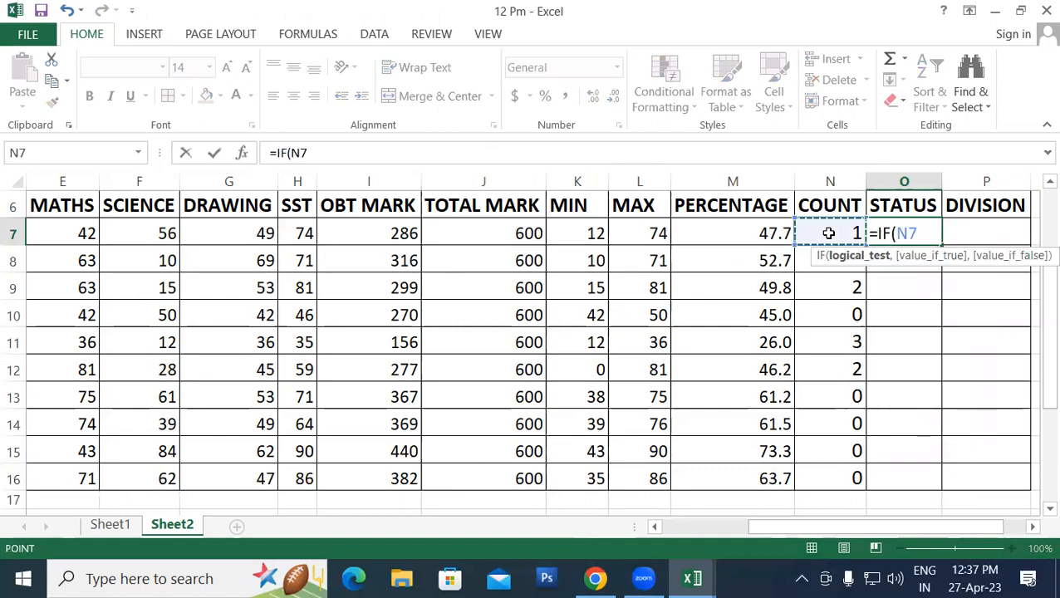
text(=0)
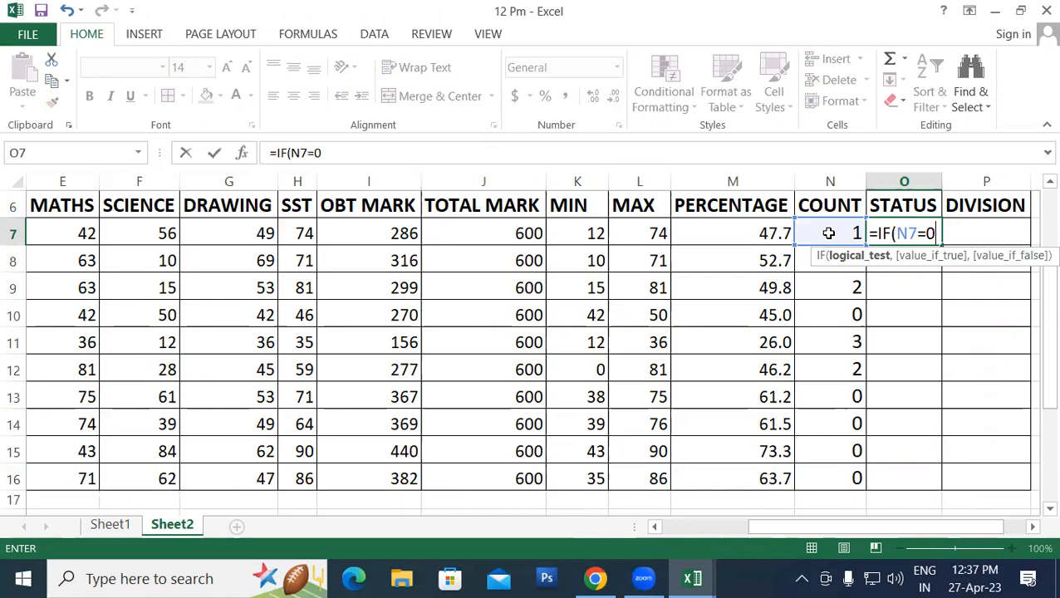
text(,"PA)
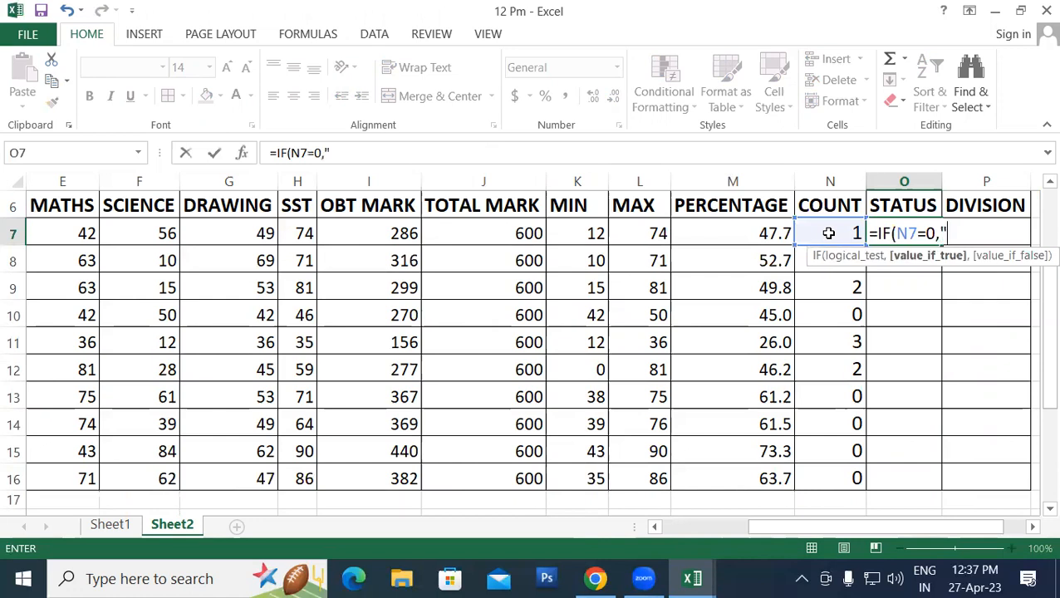
text(SS",)
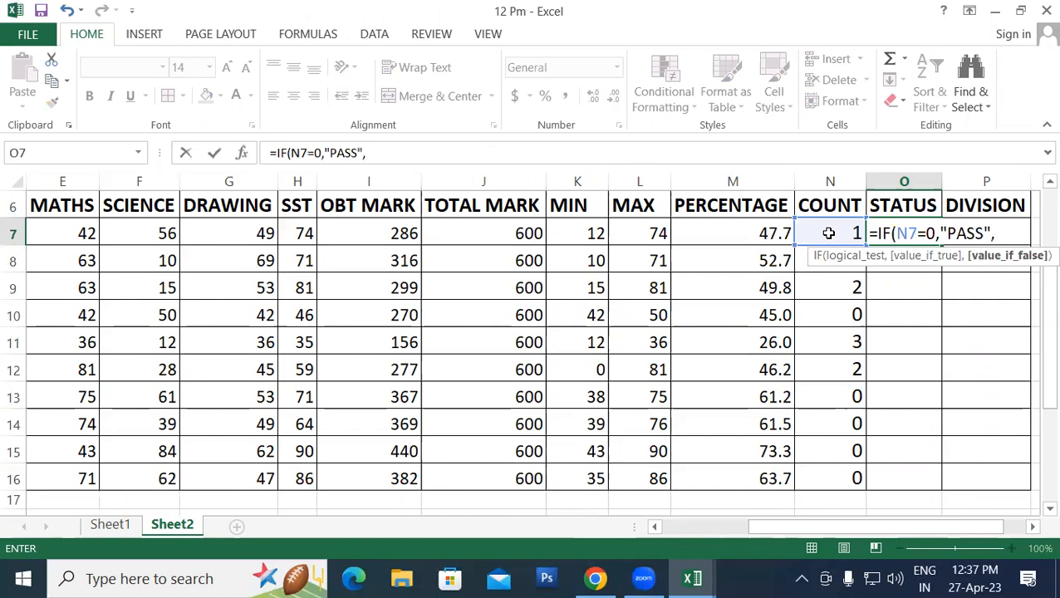
Step: Finish the re-entered O7 formula with a nested IF giving "SP" for N7=1 and otherwise "FAIL"
text(IF)
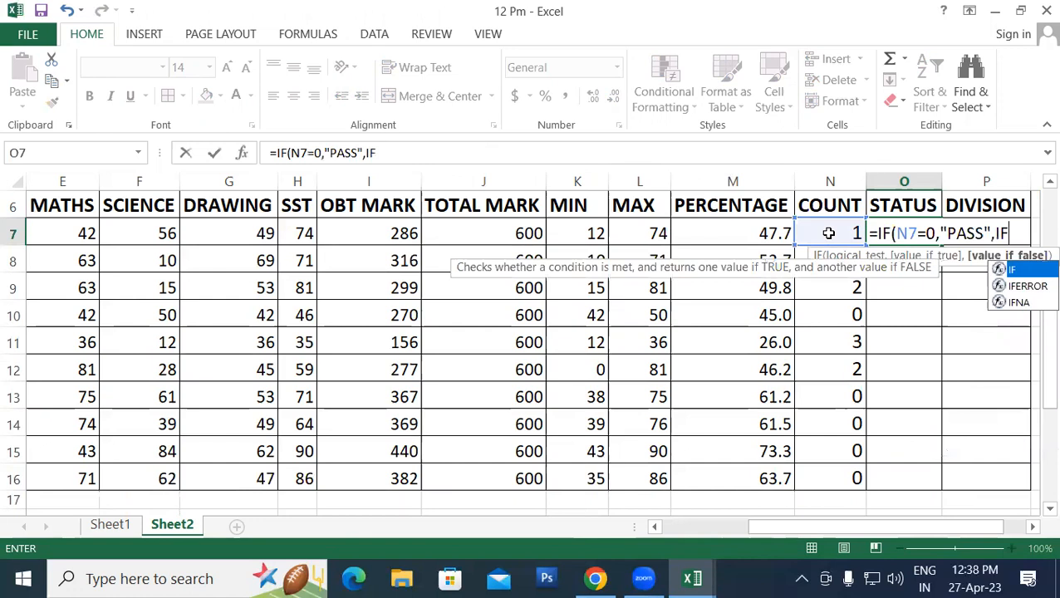
text(()
click(828, 233)
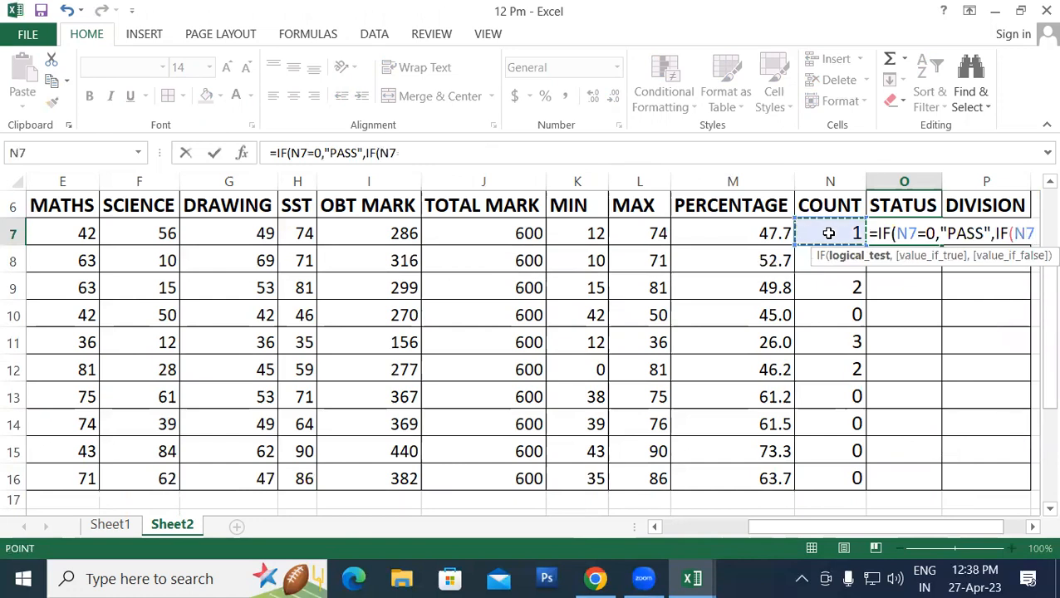
text(=)
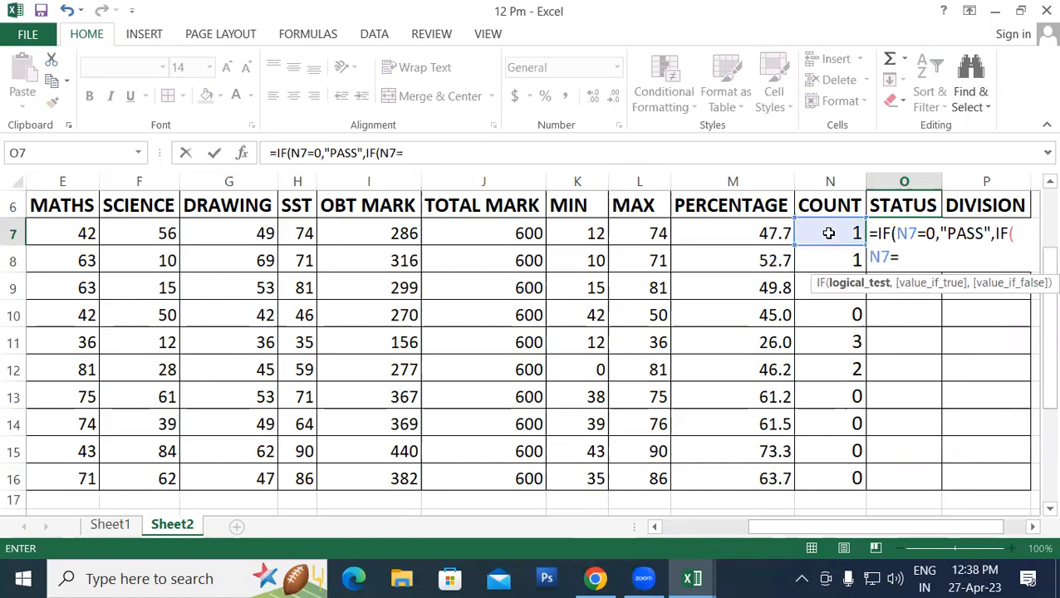
text(1,")
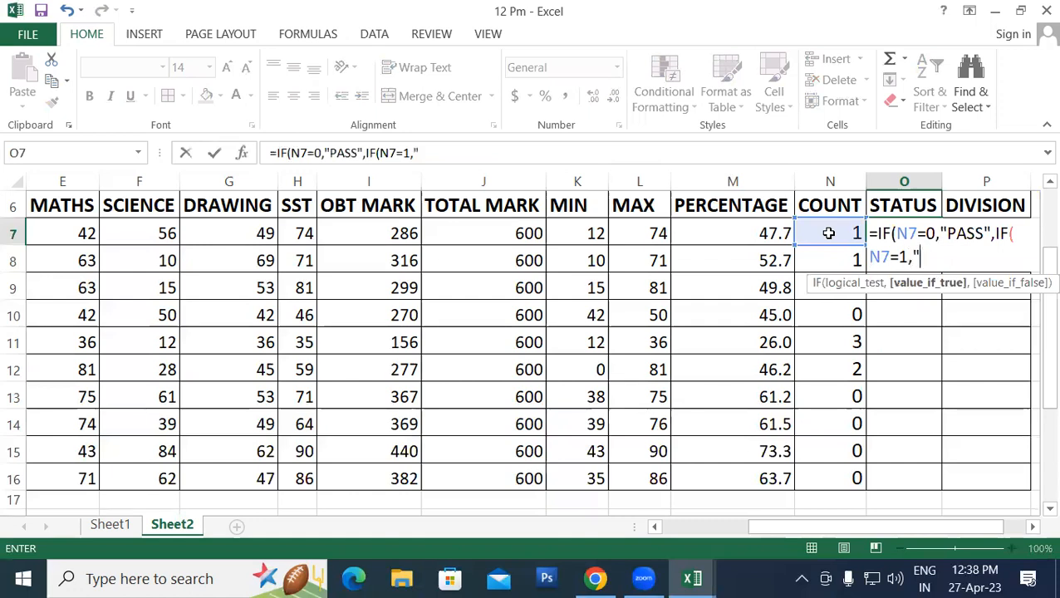
text(SP)
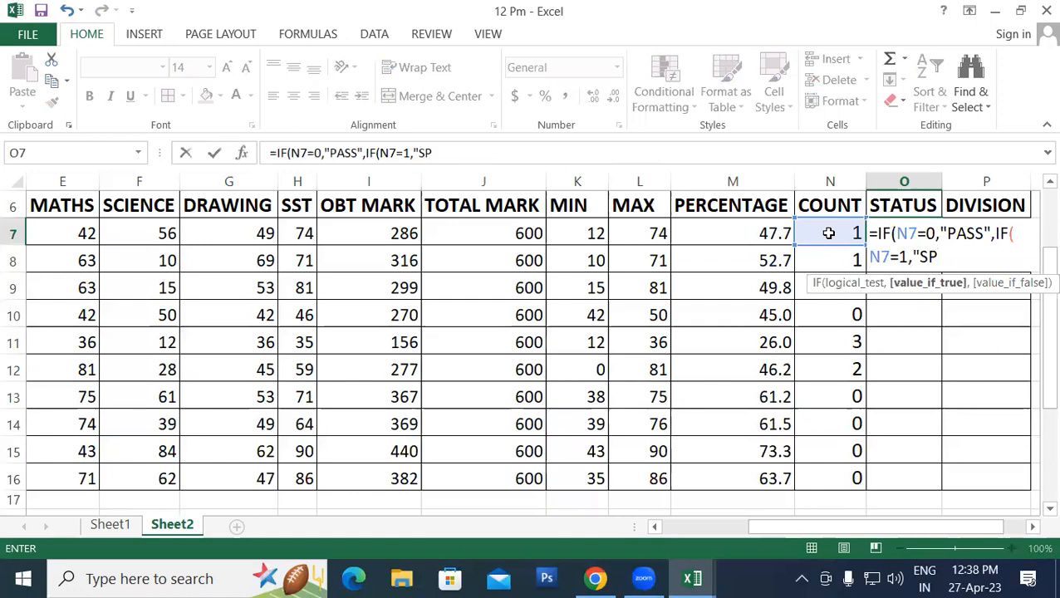
text(","FA)
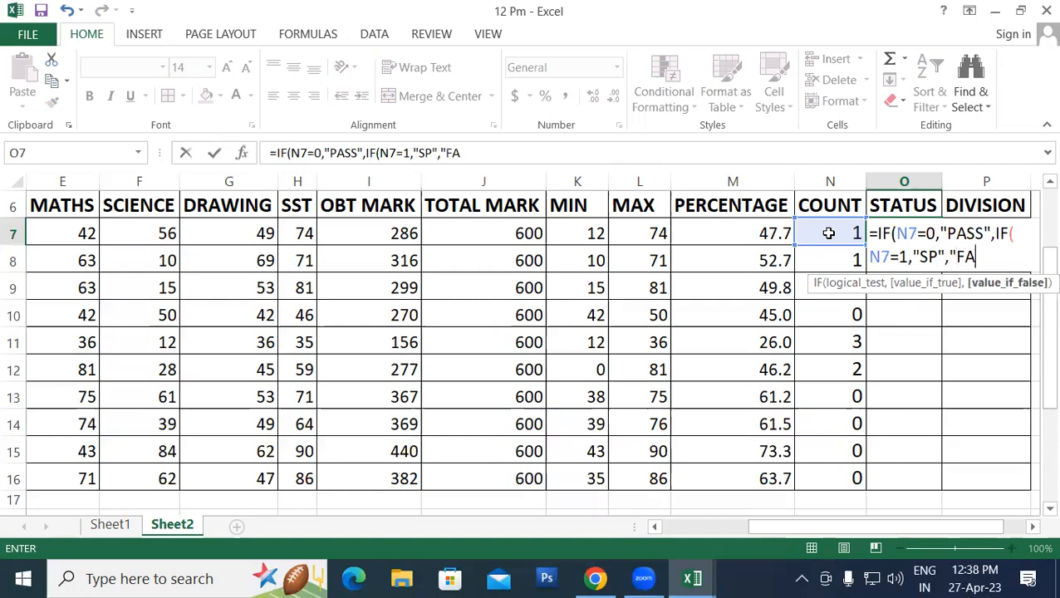
text(IL")))
key(Return)
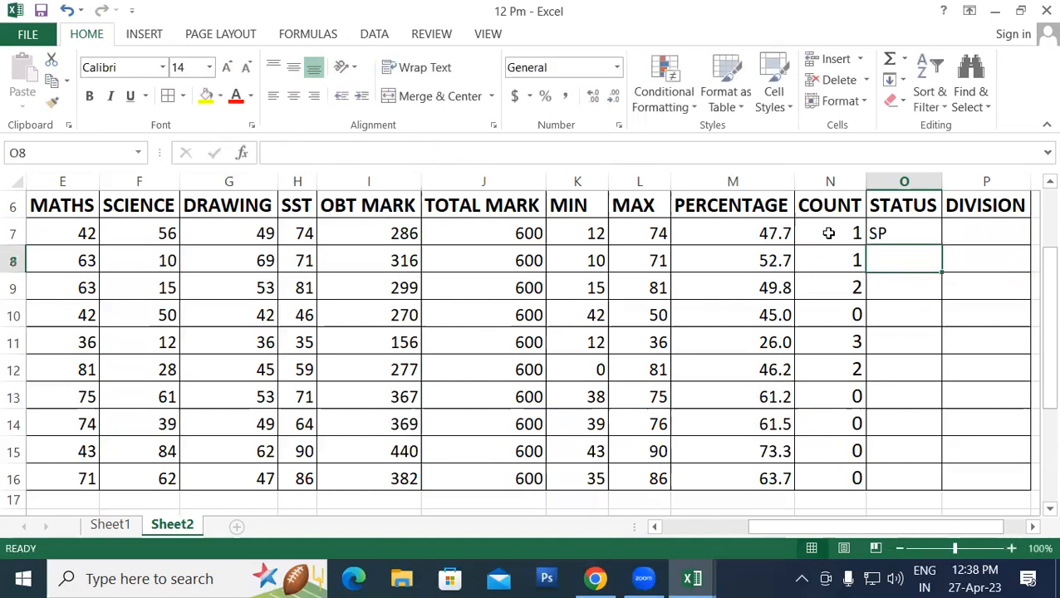
Step: Fill the re-entered O7 formula down the STATUS column through O16
click(934, 231)
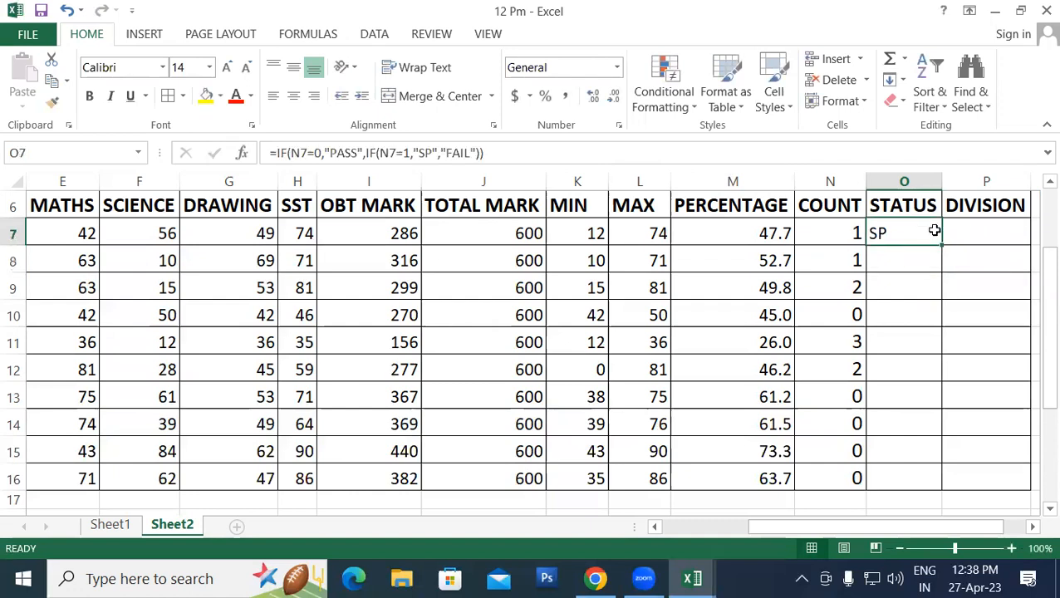
double_click(940, 245)
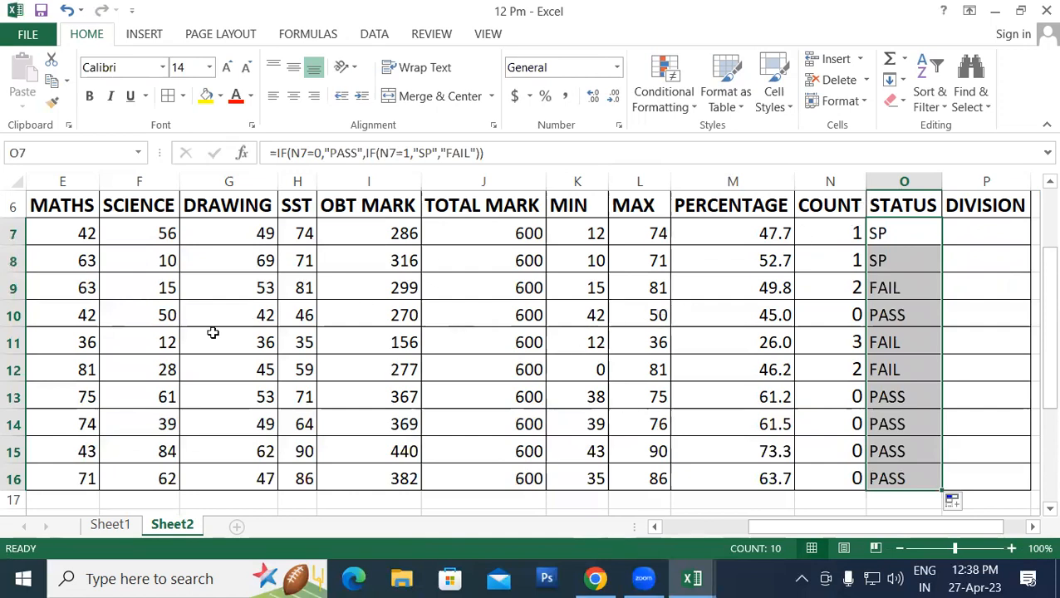
Step: Set the SCIENCE mark in F8 to 40 and save the workbook
click(146, 265)
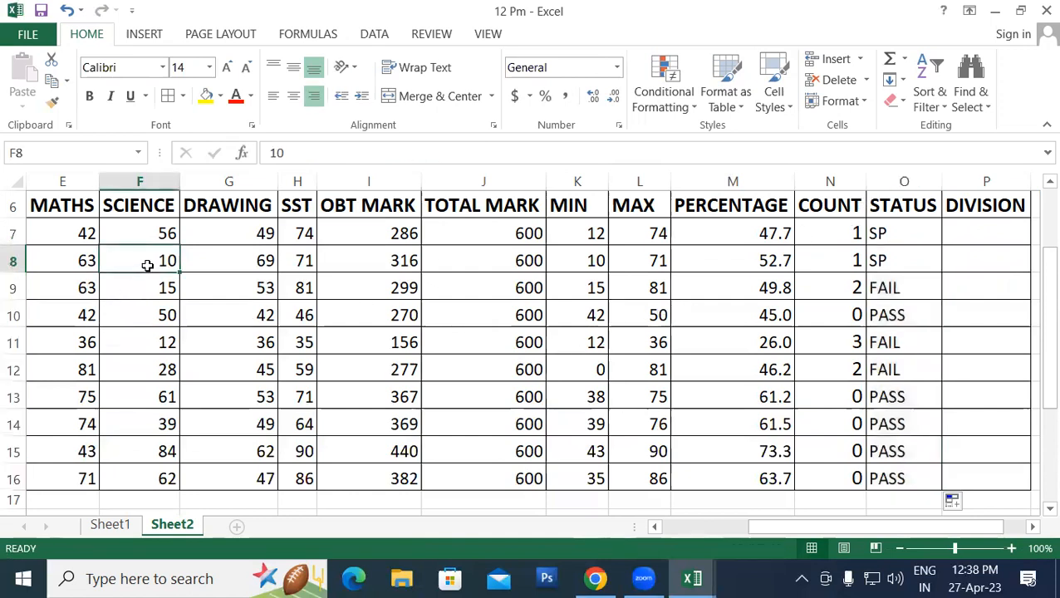
text(4)
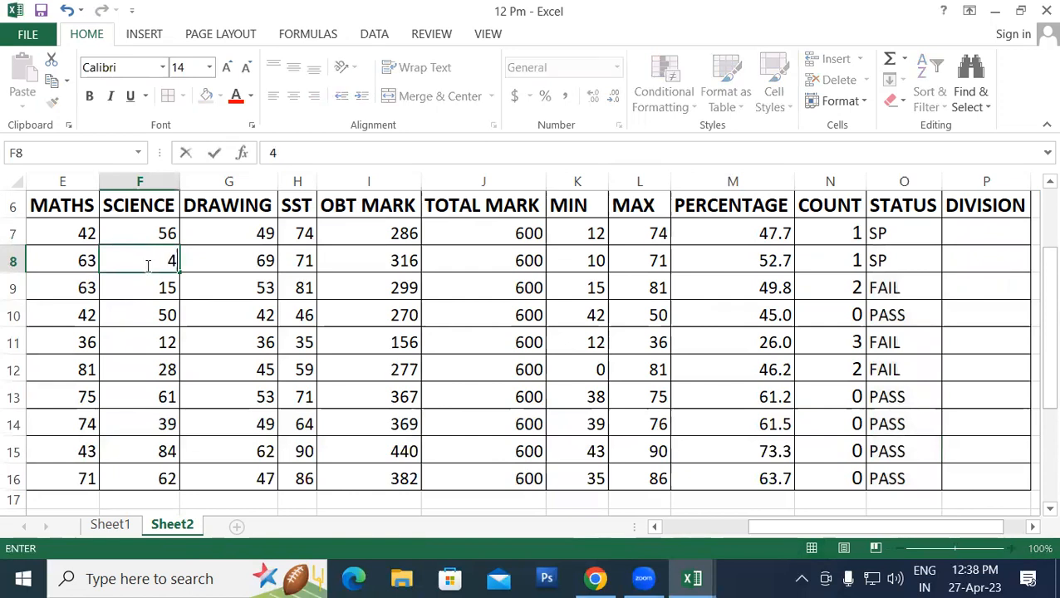
text(444444444444444444444444444444444444444444444444)
key(BackSpace)
key(BackSpace)
key(BackSpace)
key(BackSpace)
key(BackSpace)
key(BackSpace)
key(BackSpace)
key(BackSpace)
key(BackSpace)
key(BackSpace)
key(BackSpace)
key(BackSpace)
key(BackSpace)
key(BackSpace)
key(BackSpace)
key(BackSpace)
key(BackSpace)
key(BackSpace)
key(BackSpace)
key(BackSpace)
key(BackSpace)
key(BackSpace)
key(BackSpace)
key(BackSpace)
key(BackSpace)
key(BackSpace)
key(BackSpace)
key(BackSpace)
key(BackSpace)
key(BackSpace)
key(BackSpace)
key(BackSpace)
key(BackSpace)
key(BackSpace)
key(BackSpace)
key(BackSpace)
key(BackSpace)
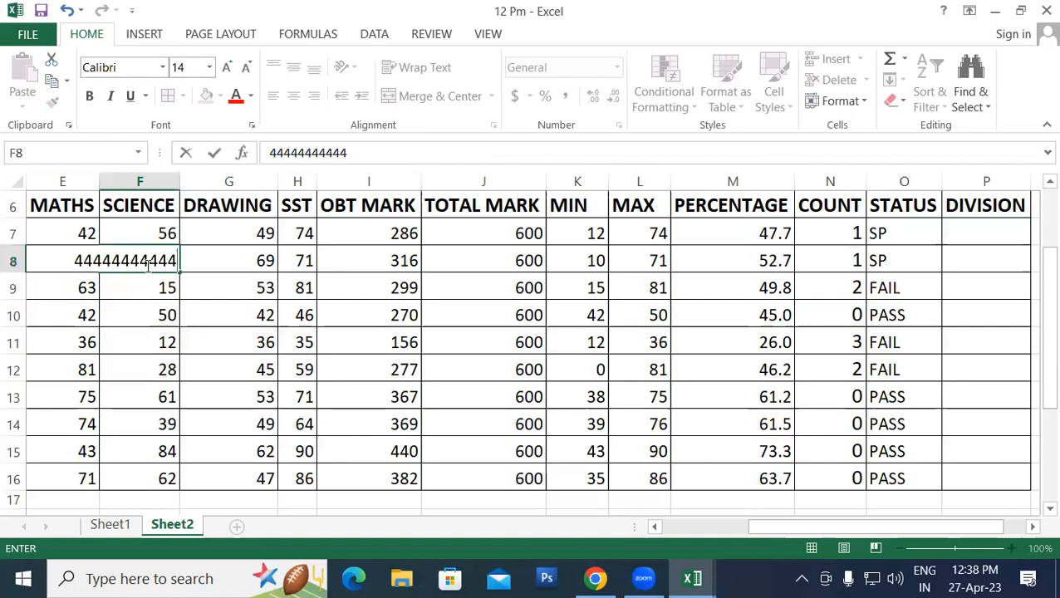
key(BackSpace)
key(BackSpace)
key(BackSpace)
key(BackSpace)
key(BackSpace)
key(BackSpace)
key(BackSpace)
key(BackSpace)
key(BackSpace)
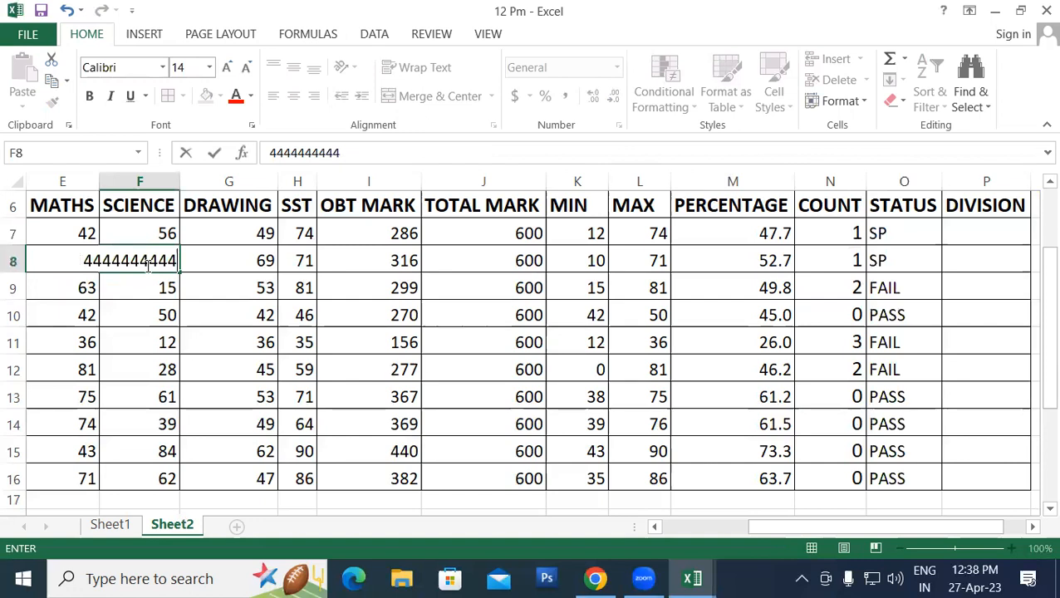
key(BackSpace)
text(0)
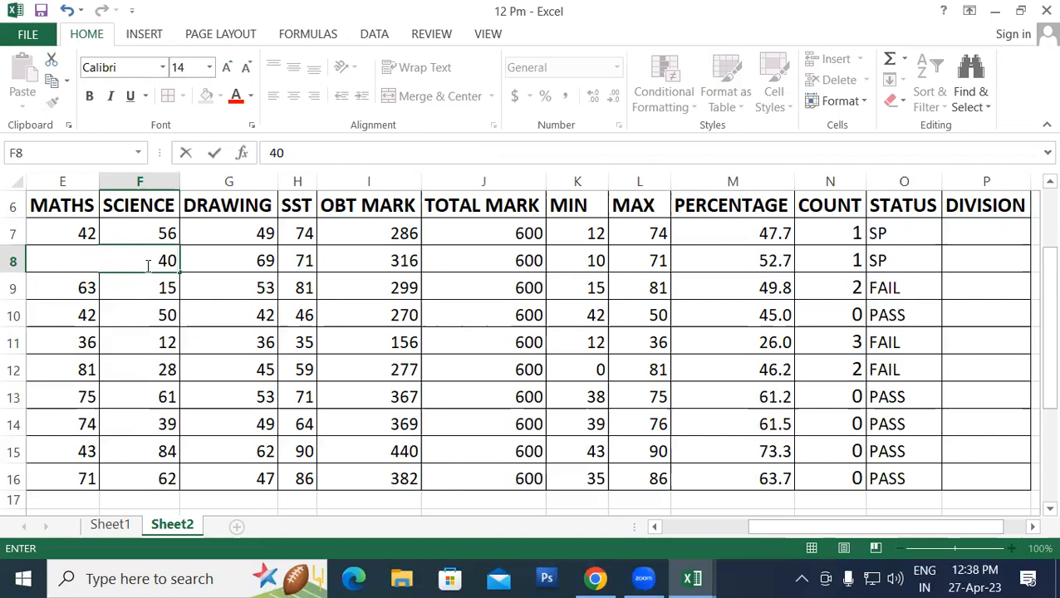
key(Return)
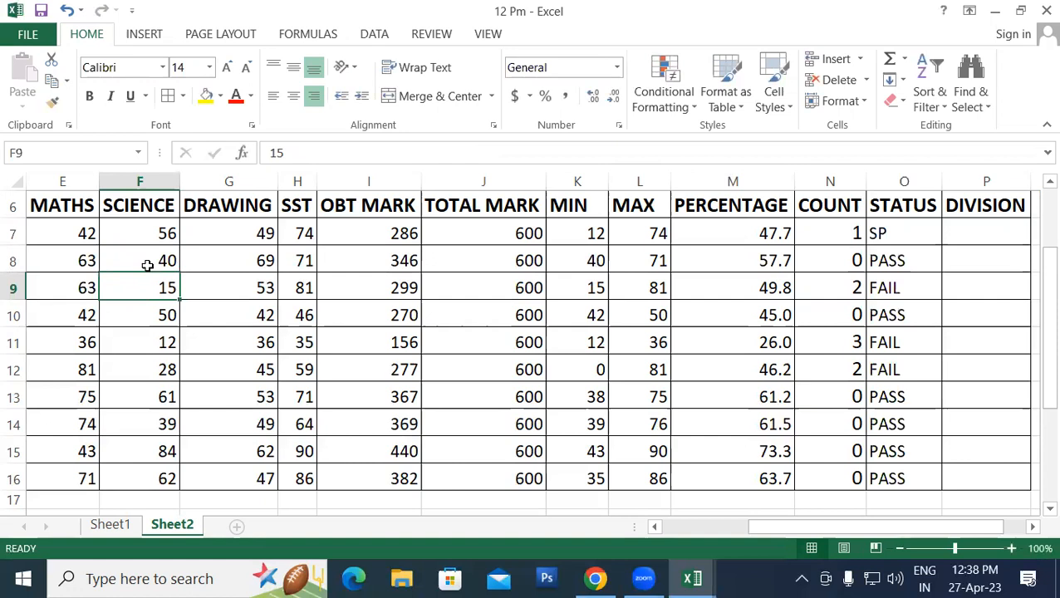
click(243, 87)
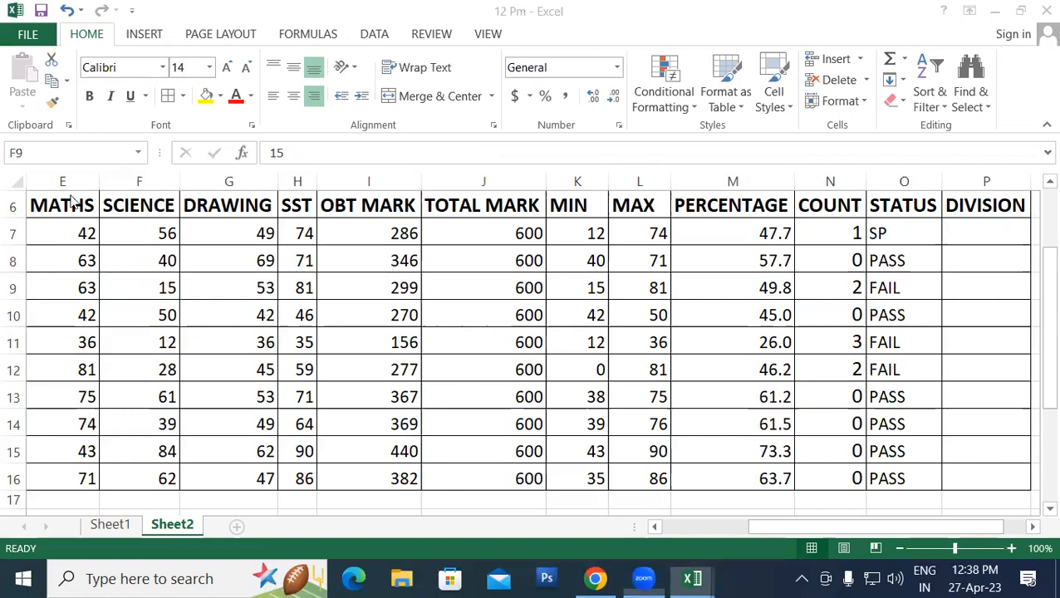
click(41, 10)
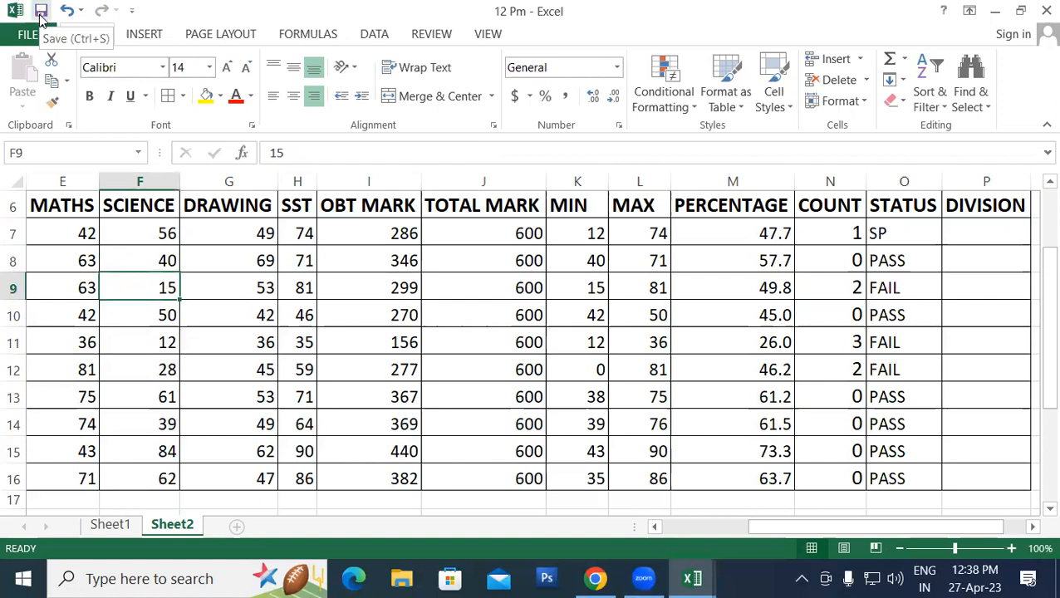
Step: Start the DIVISION formula in P7 with an IF that gives "FIRST" for M7>=60
click(995, 221)
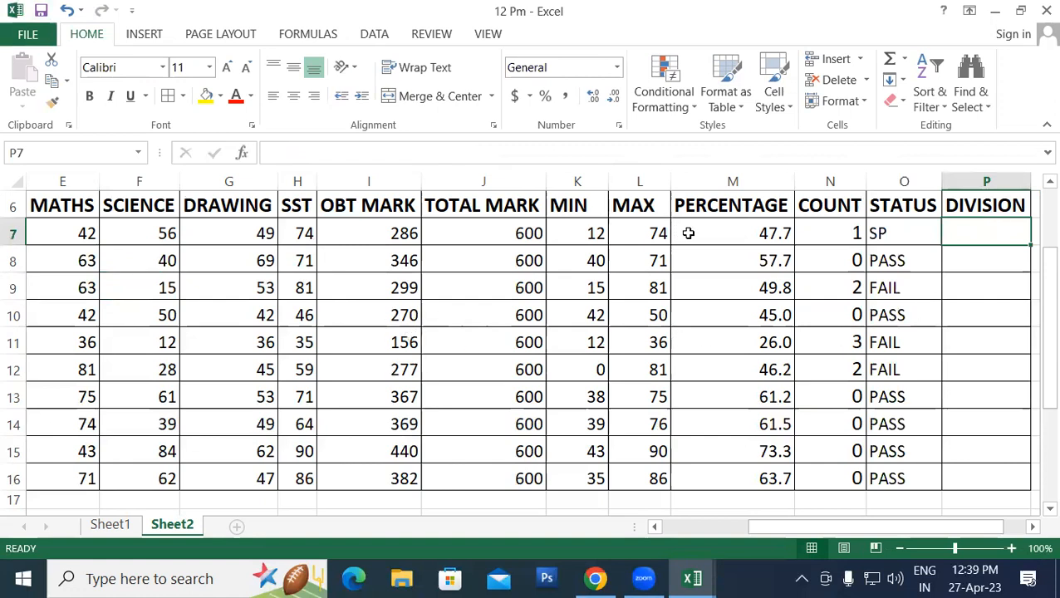
click(834, 234)
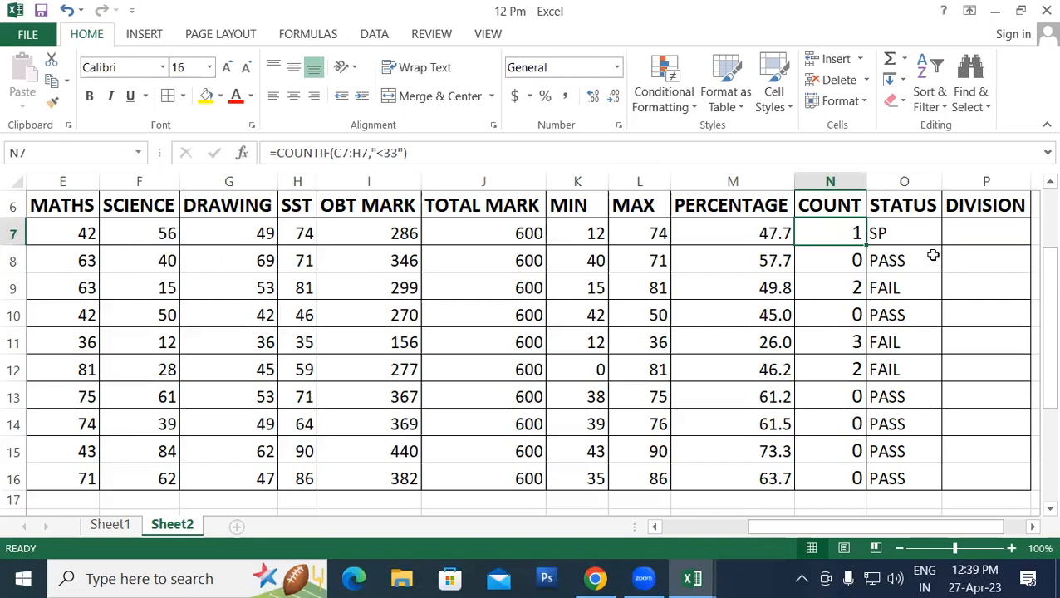
click(985, 234)
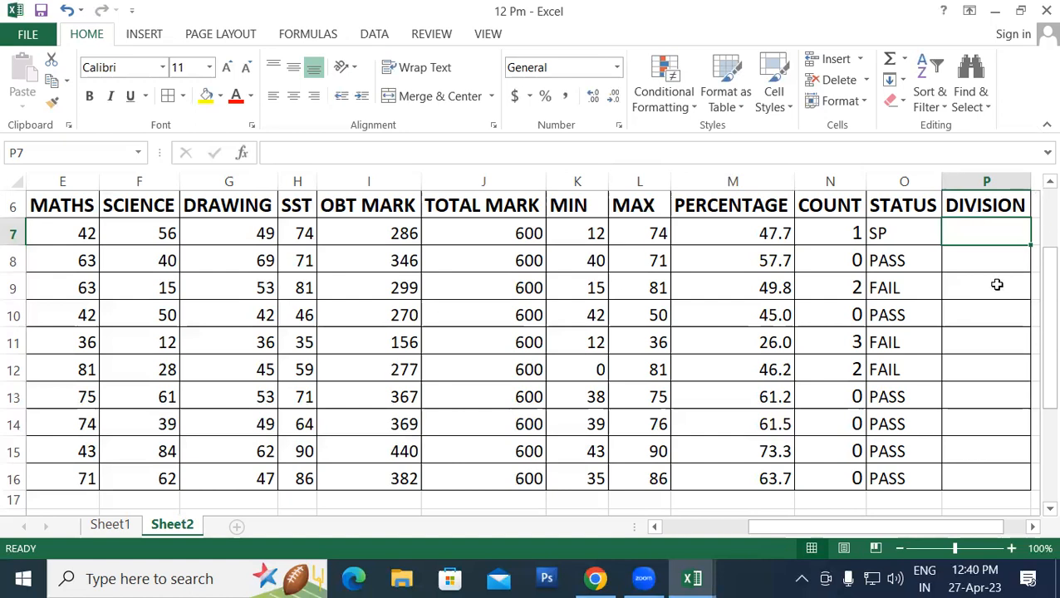
text(=)
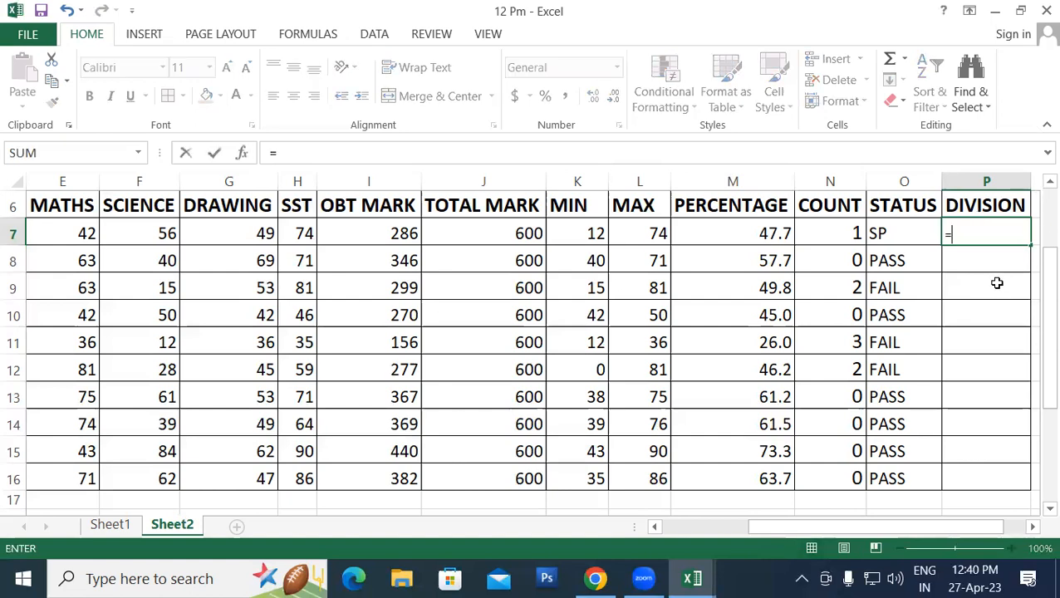
text(IF()
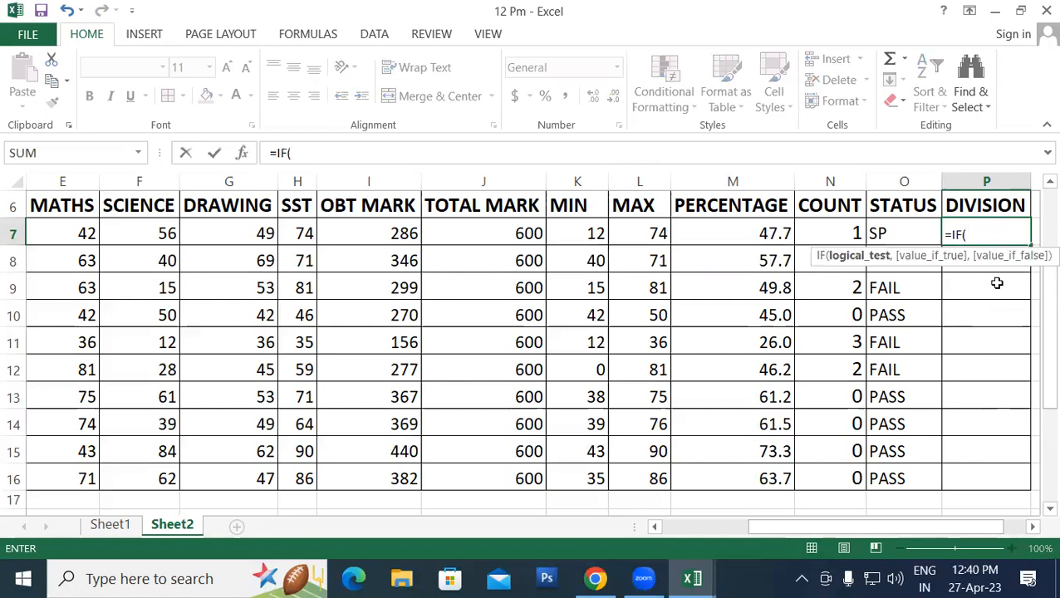
click(725, 224)
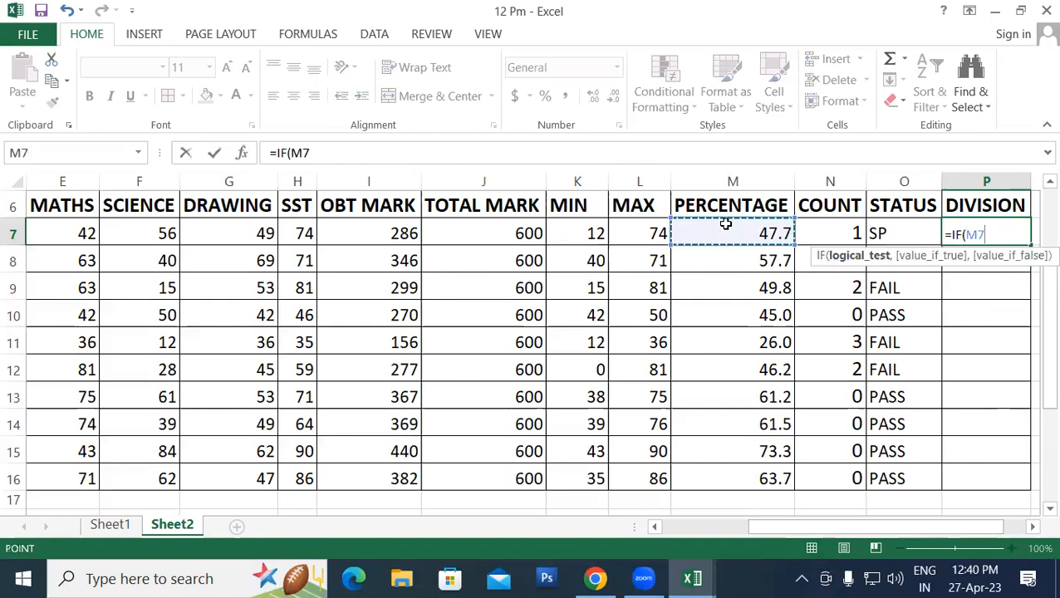
text(>)
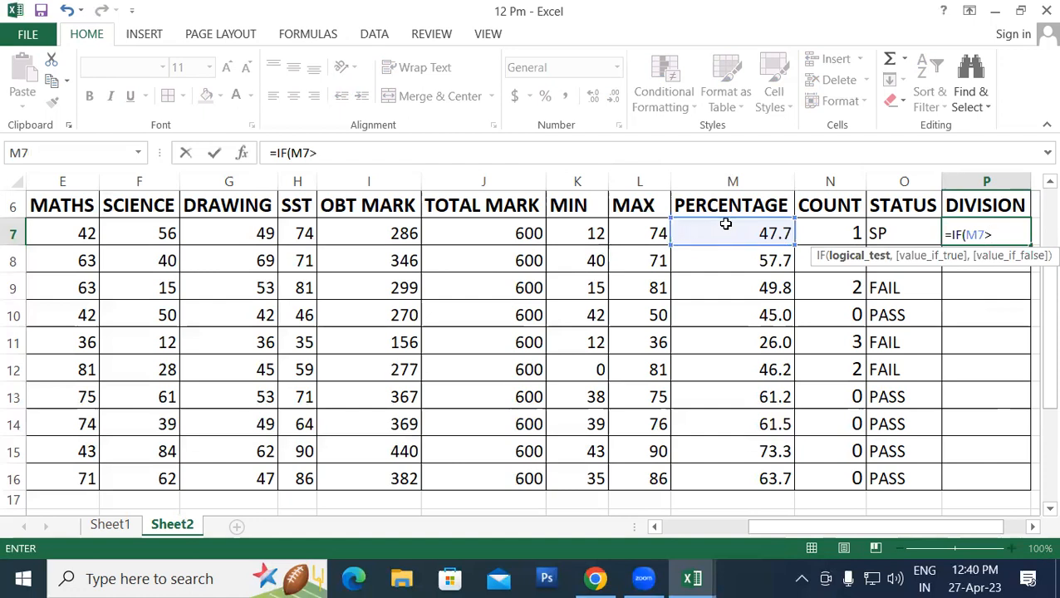
text(=60,")
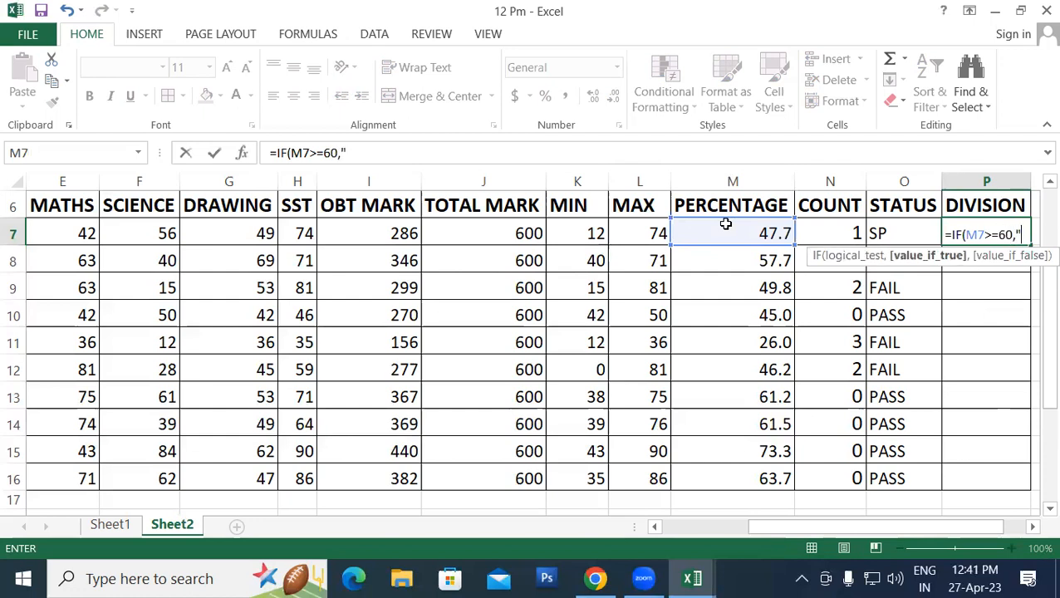
text(FIRST")
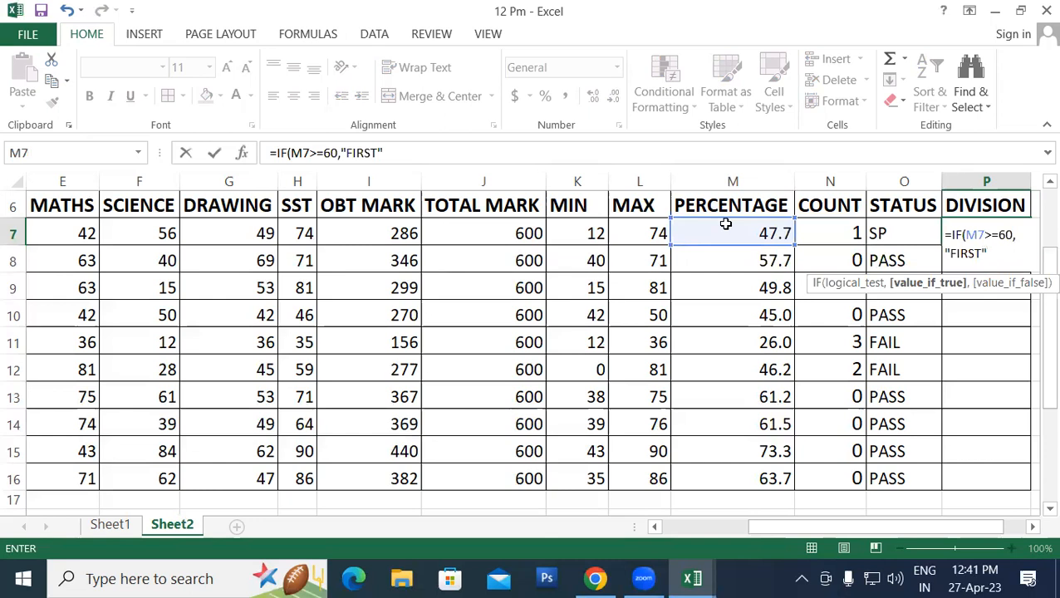
text(,)
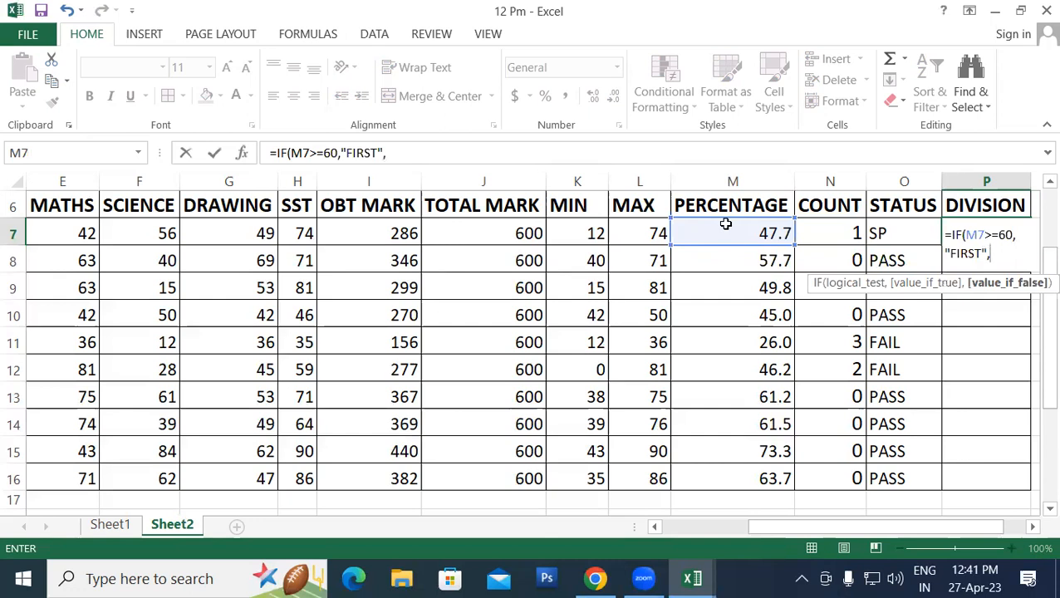
Step: Extend the P7 formula with a nested IF that gives "SECOND" for M7>=45
text(IF()
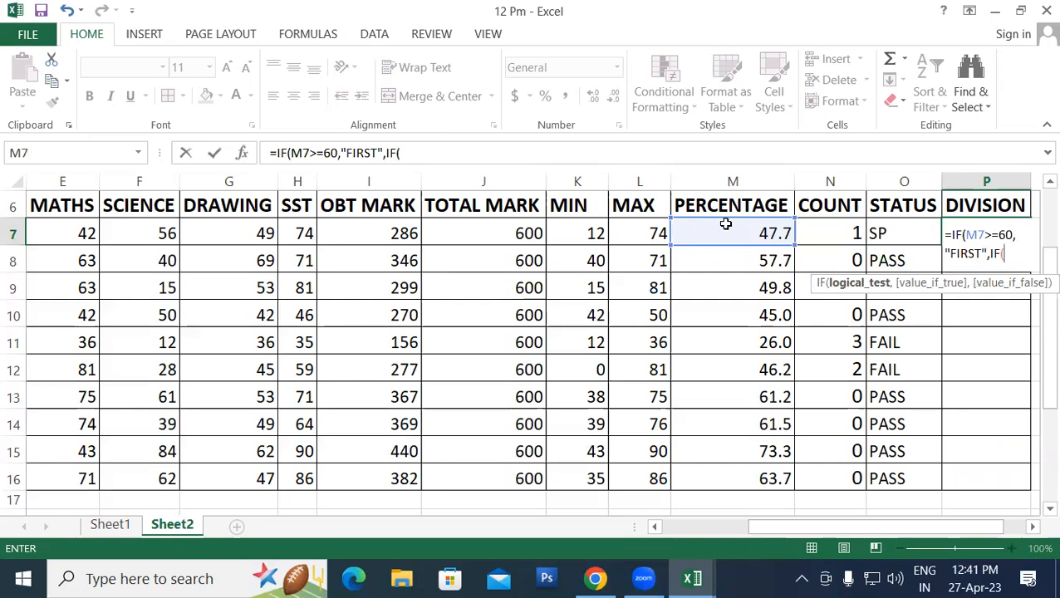
click(725, 224)
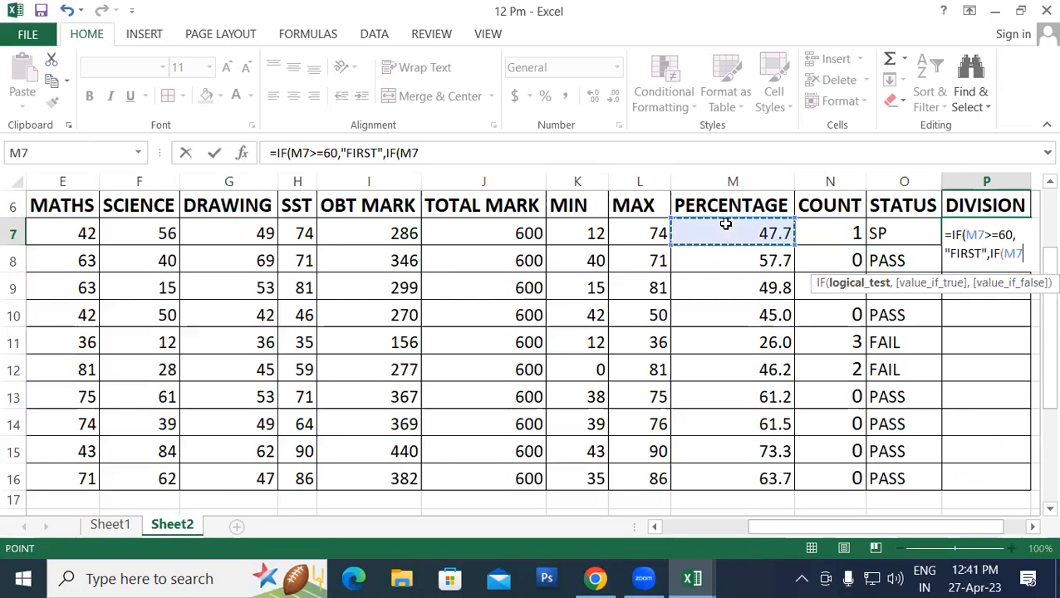
text(>=45,")
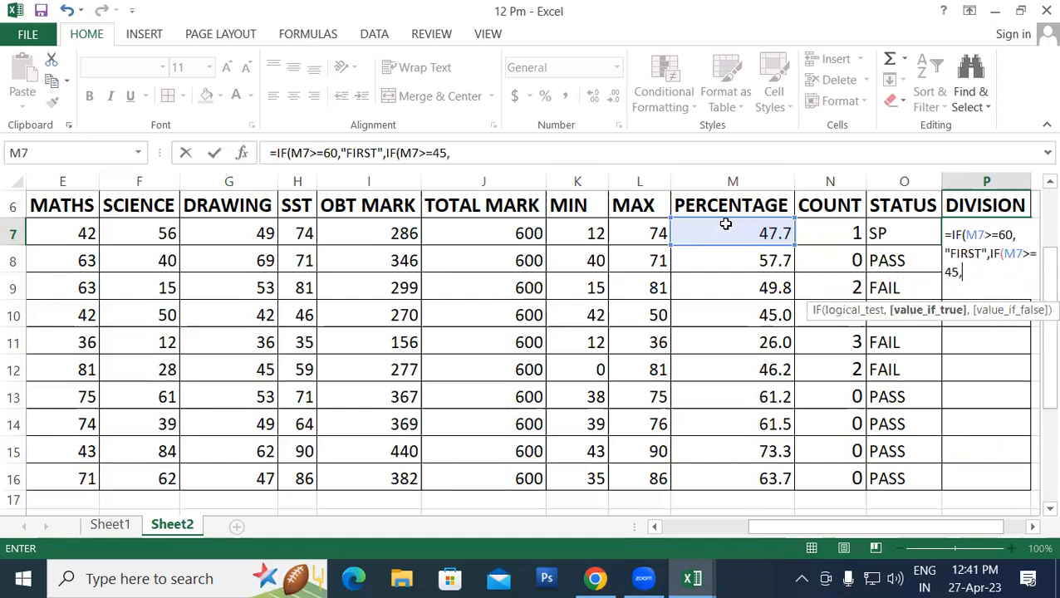
text(SECOND)
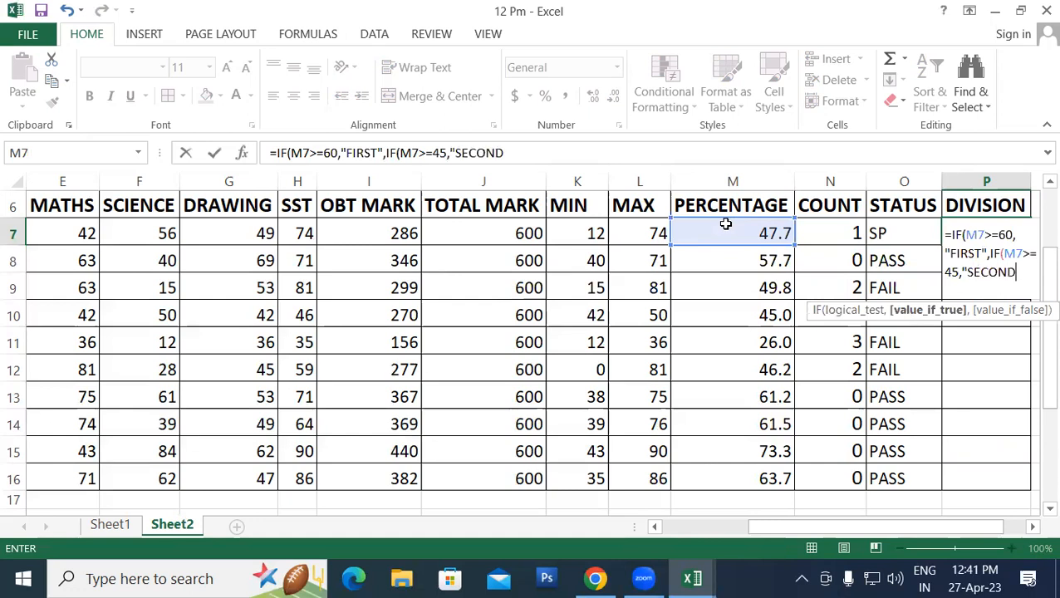
text(",)
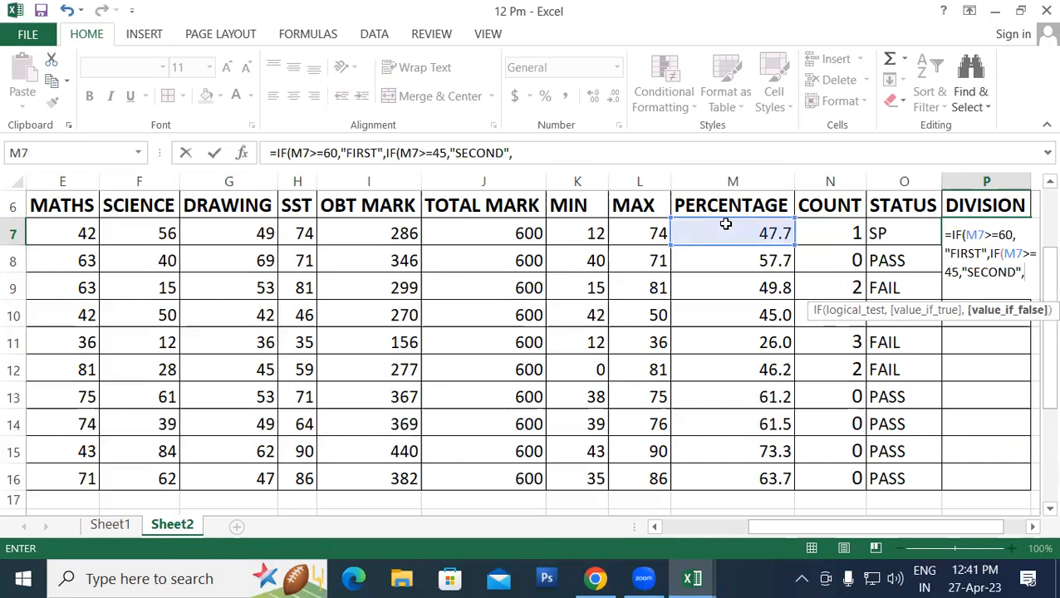
Step: Finish the P7 formula with a nested IF giving "THIRD" for M7>=33 and otherwise "FAIL"
text(IF()
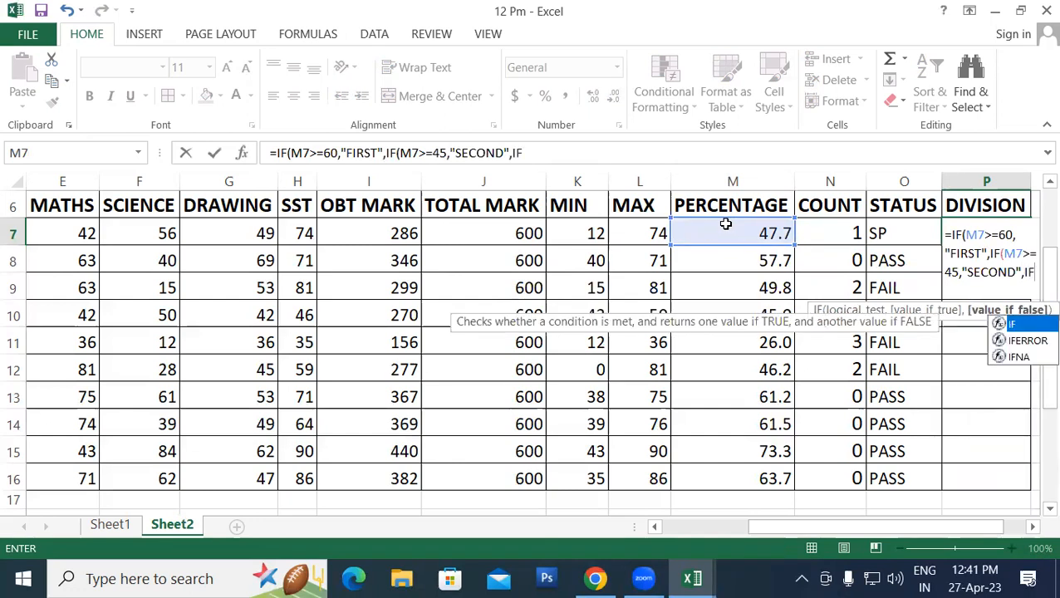
click(730, 224)
text(>=)
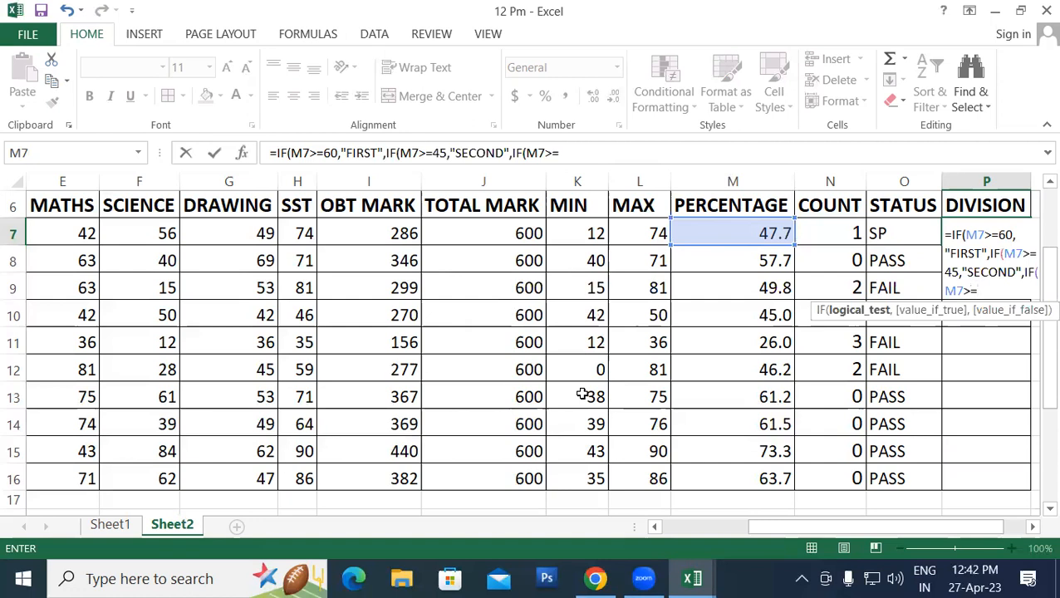
text(33,"THIRD)
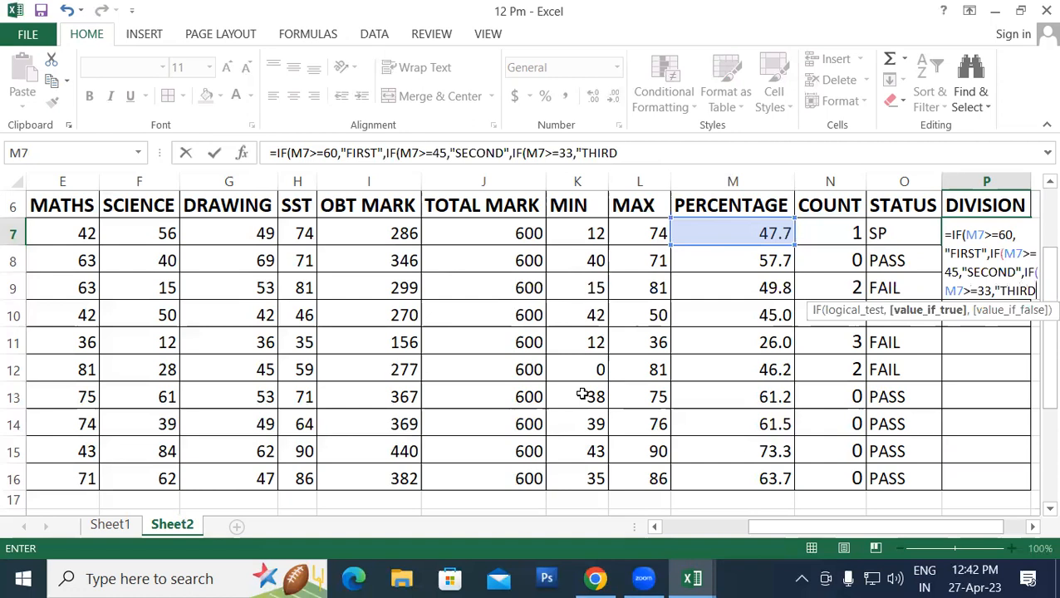
text(")
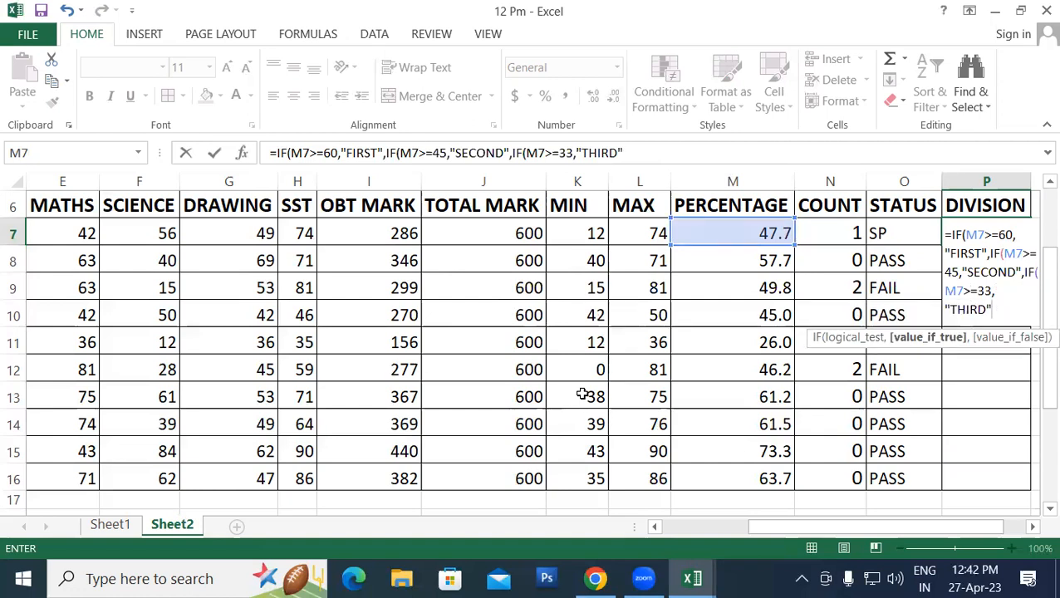
text(,"FAIL")
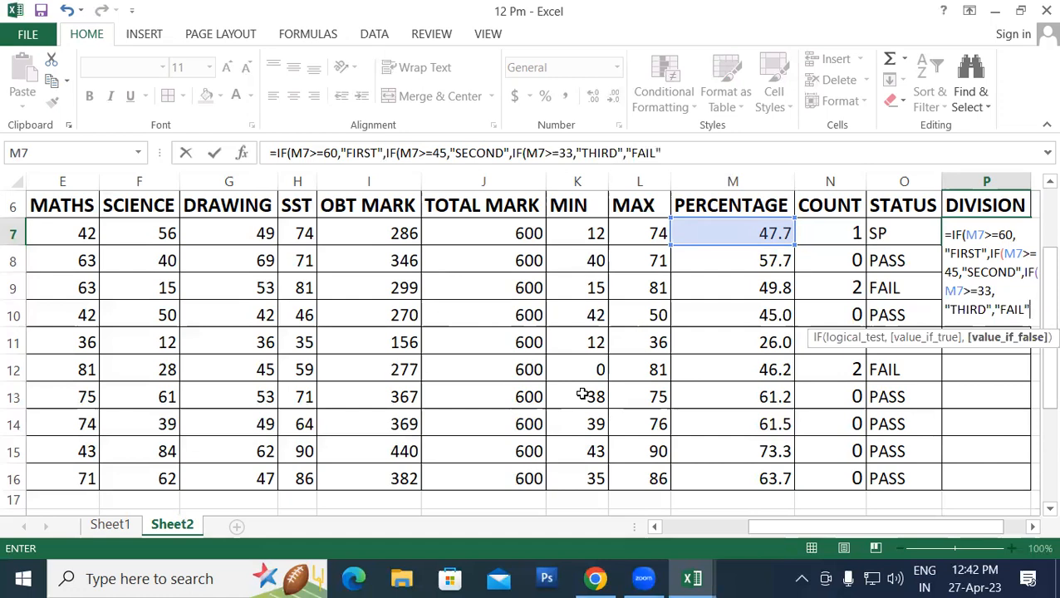
text())))
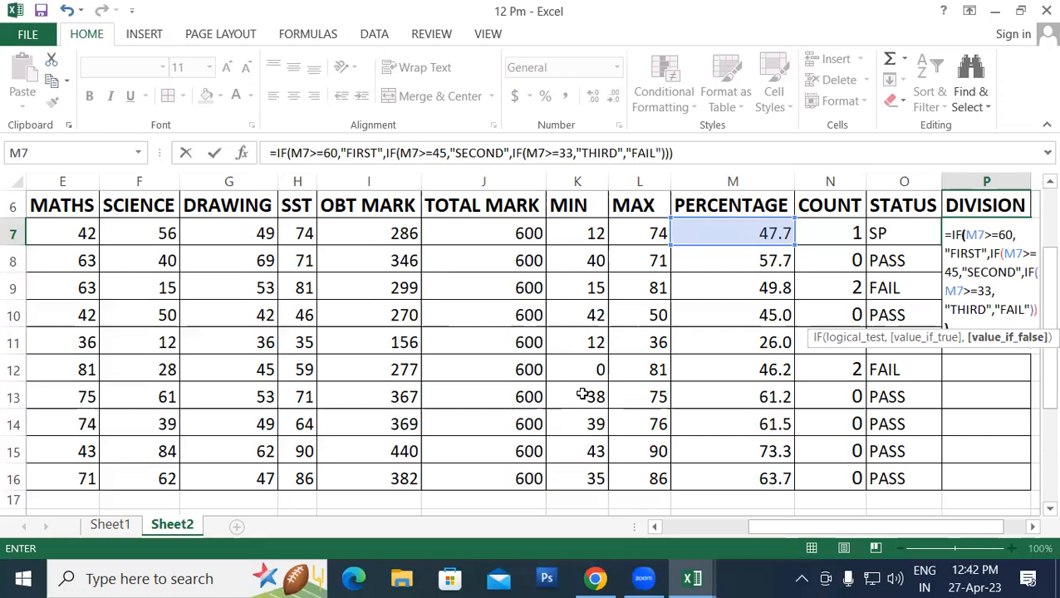
key(Return)
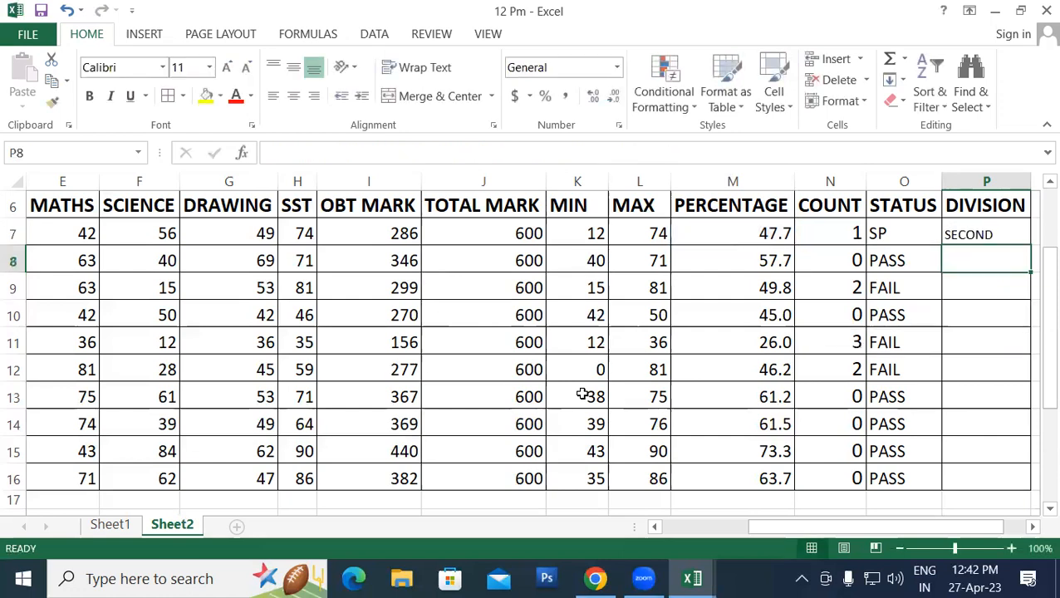
Step: Fill the P7 formula down the DIVISION column through P16 and enlarge the column's font to 14
click(1017, 234)
double_click(1030, 244)
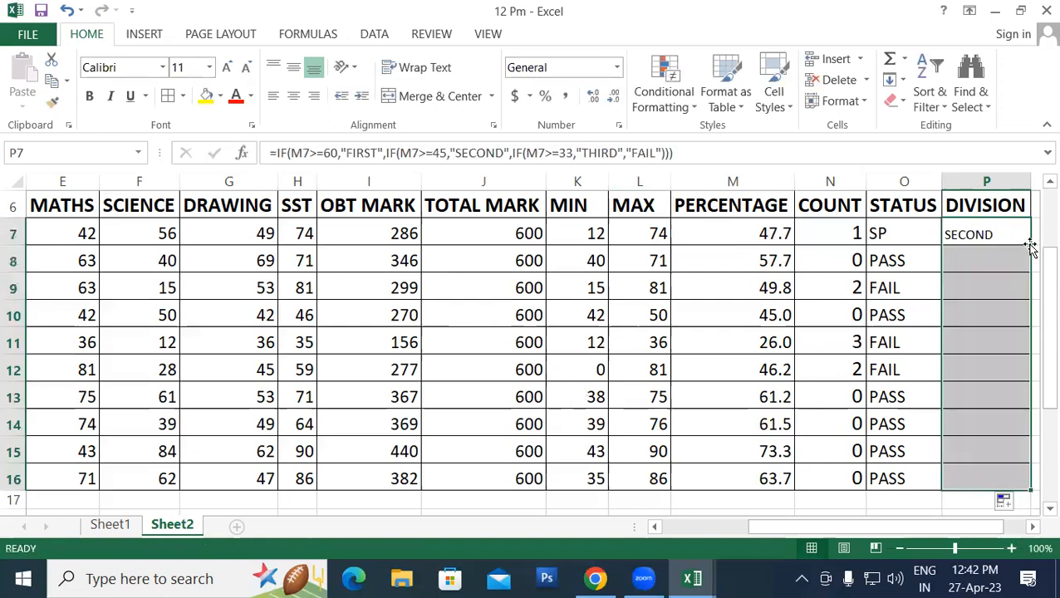
click(227, 69)
click(226, 69)
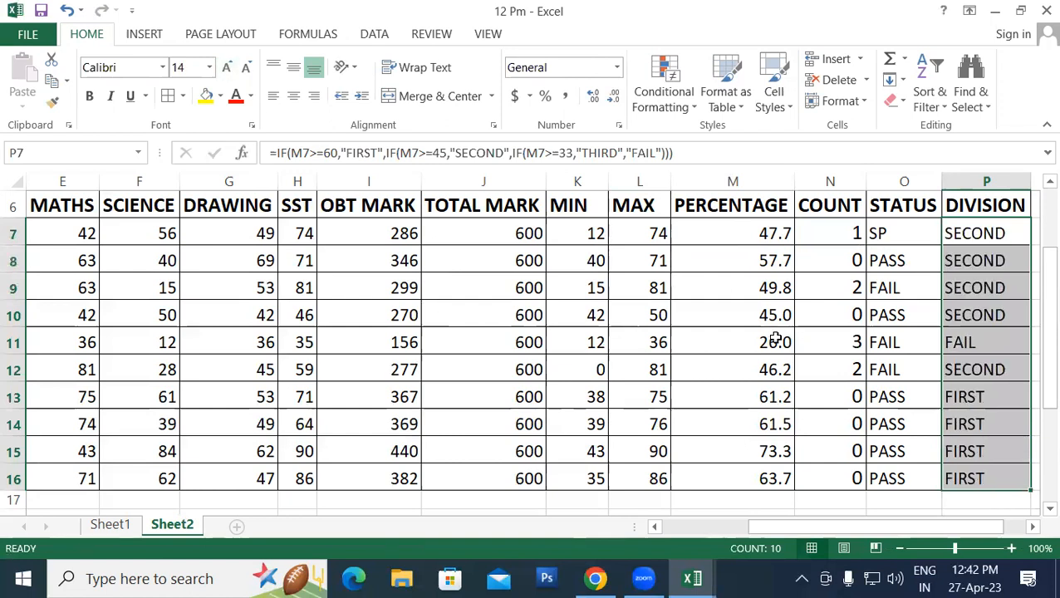
click(899, 453)
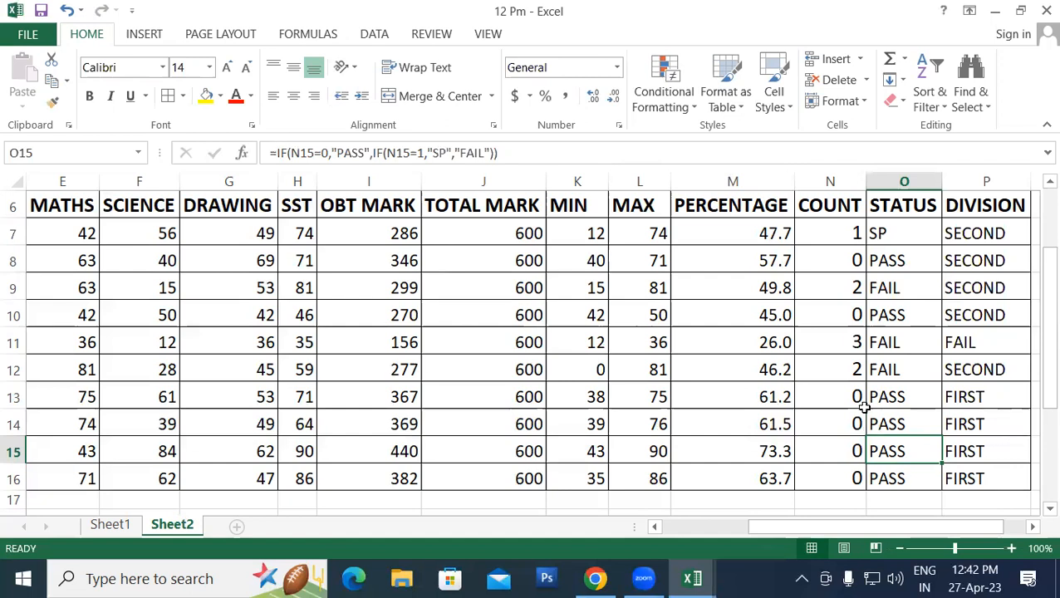
Step: Inspect the STATUS and DIVISION cells in row 12, including the nested IF formula in P12
click(876, 370)
click(987, 360)
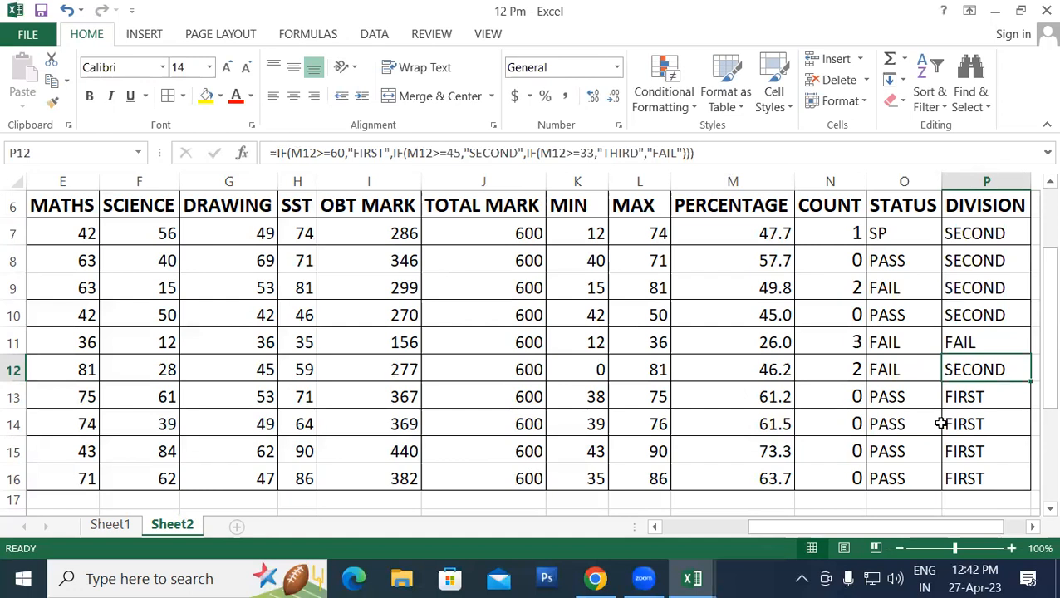
click(861, 574)
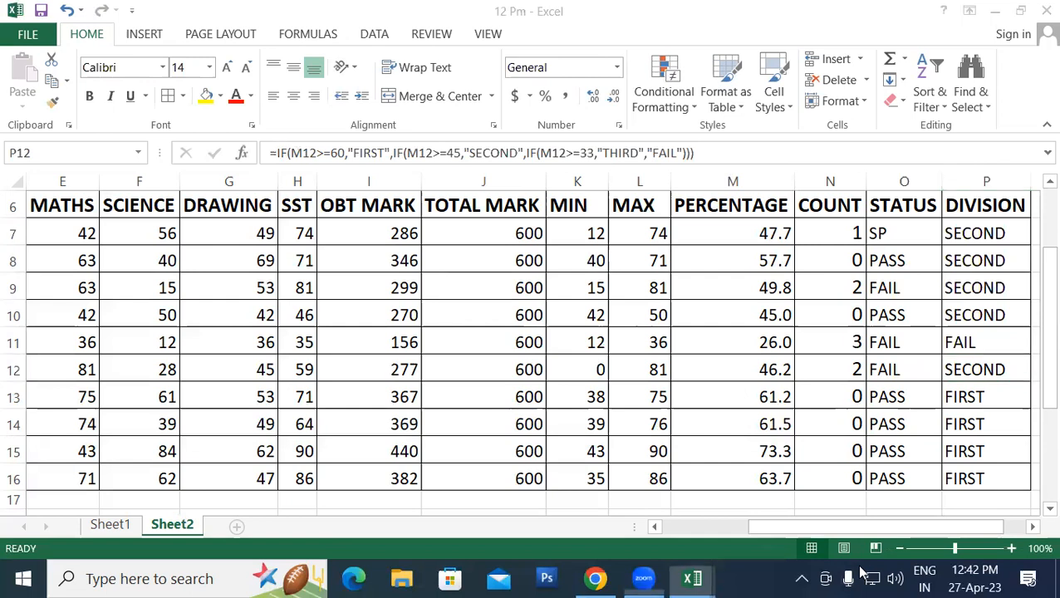
Step: Handwrite the sample marks 90, 90, 90, 0 and 0 over the sheet, with a total of 500 below a fraction line
mouse_move(696, 196)
mouse_down()
mouse_move(681, 202)
mouse_move(693, 227)
mouse_move(723, 196)
mouse_up()
mouse_move(782, 171)
mouse_down()
mouse_move(784, 199)
mouse_move(819, 175)
mouse_up()
mouse_move(864, 148)
mouse_down()
mouse_move(856, 158)
mouse_move(869, 174)
mouse_up()
mouse_move(887, 139)
mouse_down()
mouse_move(884, 152)
mouse_move(891, 144)
mouse_up()
mouse_move(946, 98)
mouse_down()
mouse_move(948, 125)
mouse_move(960, 121)
mouse_up()
mouse_move(994, 80)
mouse_down()
mouse_move(990, 93)
mouse_move(1012, 86)
mouse_move(998, 78)
mouse_up()
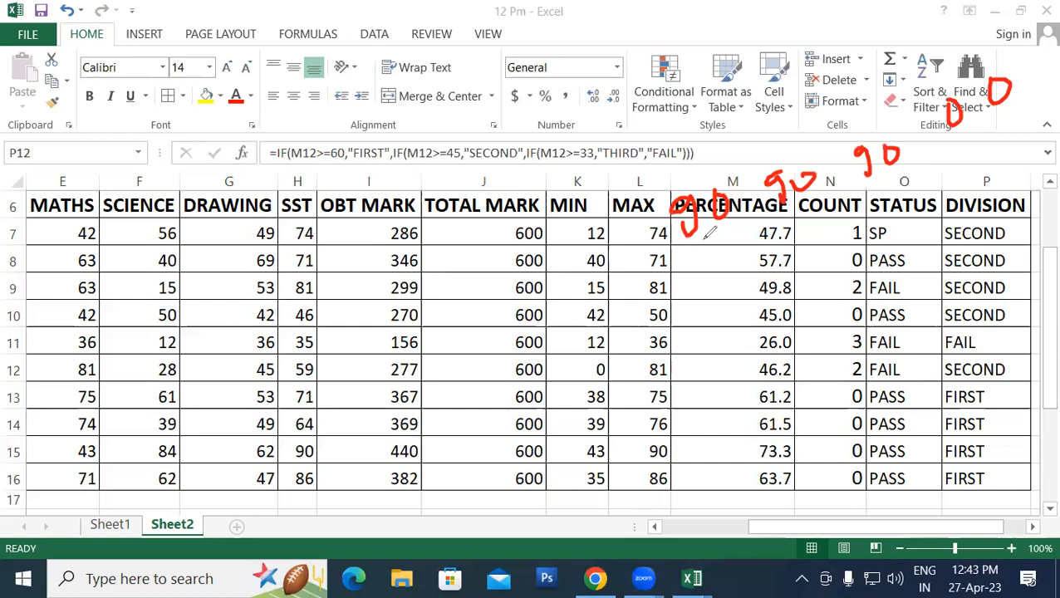
mouse_move(745, 357)
mouse_down()
mouse_move(812, 338)
mouse_move(739, 403)
mouse_move(803, 367)
mouse_up()
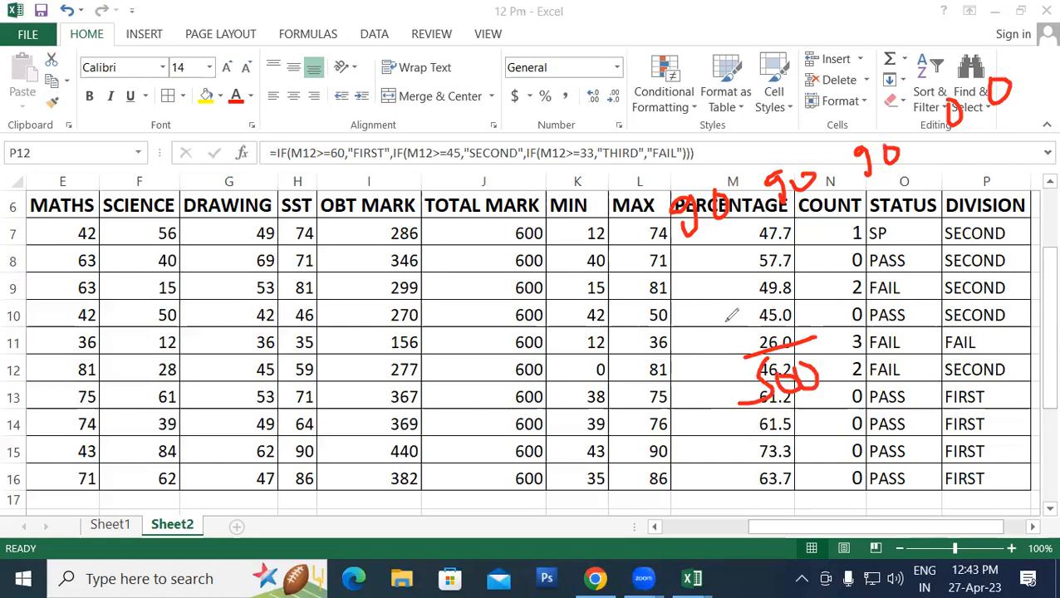
Step: Handwrite 270 above the 500 with × 100 beside it, and strike out the digits that cancel
drag(711, 314, 752, 329)
mouse_move(732, 290)
mouse_down()
mouse_move(764, 317)
mouse_move(799, 301)
mouse_move(812, 278)
mouse_up()
mouse_move(891, 268)
mouse_down()
mouse_move(867, 301)
mouse_move(905, 299)
mouse_up()
mouse_move(911, 251)
mouse_down()
mouse_move(920, 282)
mouse_move(937, 249)
mouse_up()
drag(988, 217, 980, 247)
drag(793, 383, 868, 356)
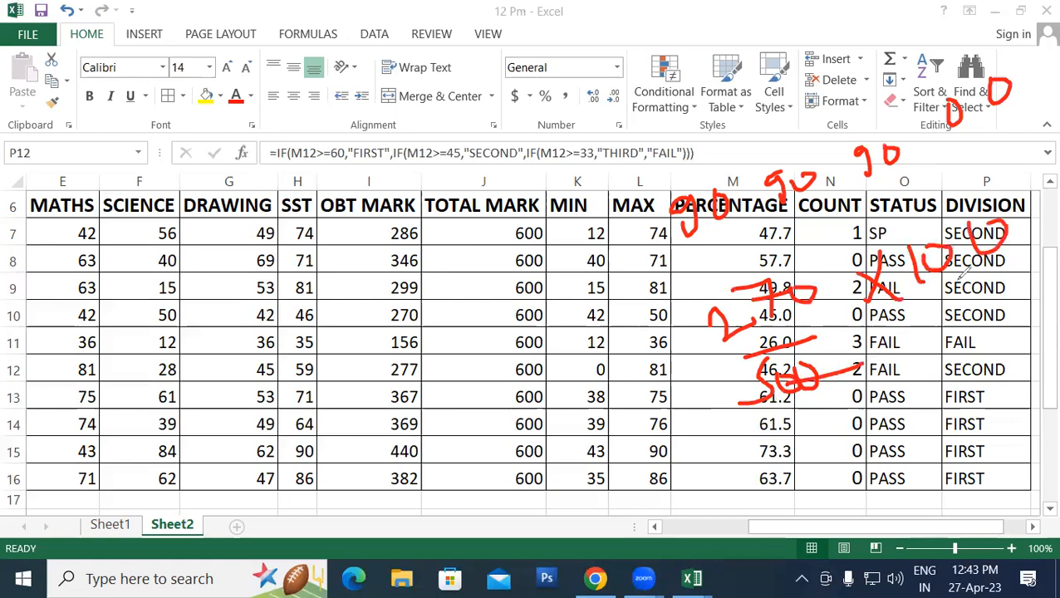
drag(1002, 241, 1023, 228)
drag(762, 374, 725, 407)
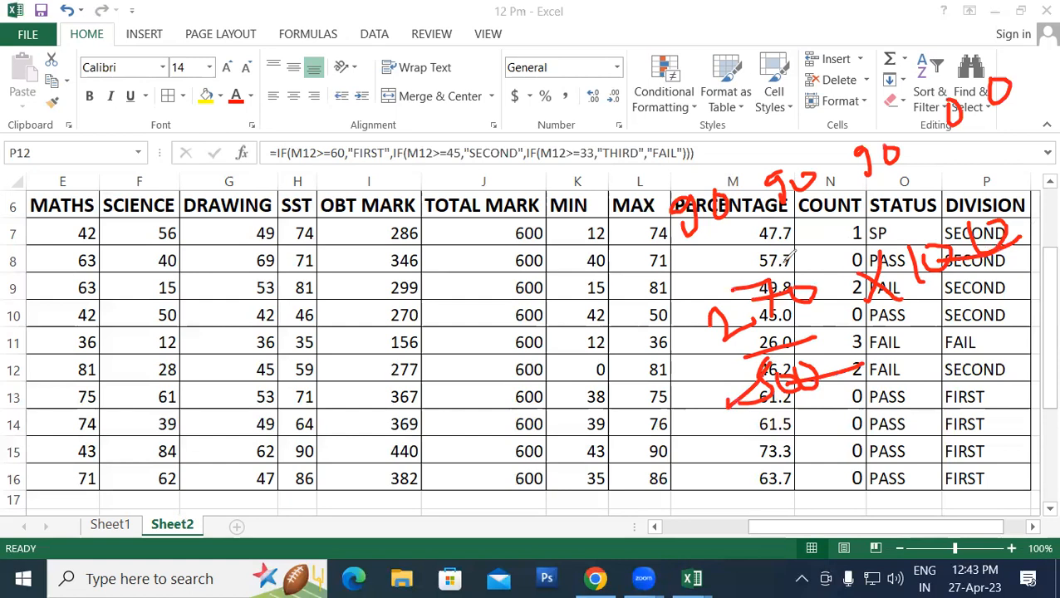
drag(787, 260, 769, 291)
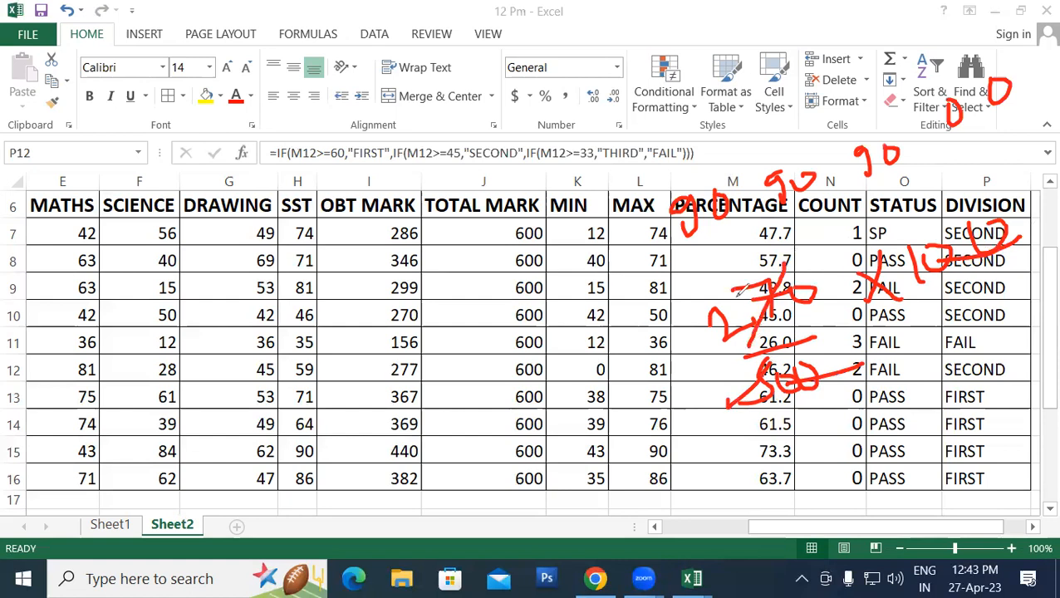
Step: Handwrite and circle the result 54 beside the fraction, and clear all the ink from the screen
mouse_move(688, 264)
mouse_down()
mouse_move(683, 281)
mouse_move(708, 286)
mouse_move(696, 299)
mouse_up()
mouse_move(688, 262)
mouse_down()
mouse_move(736, 270)
mouse_move(736, 280)
mouse_up()
mouse_move(732, 253)
mouse_down()
mouse_move(747, 264)
mouse_move(696, 249)
mouse_move(688, 314)
mouse_move(741, 236)
mouse_up()
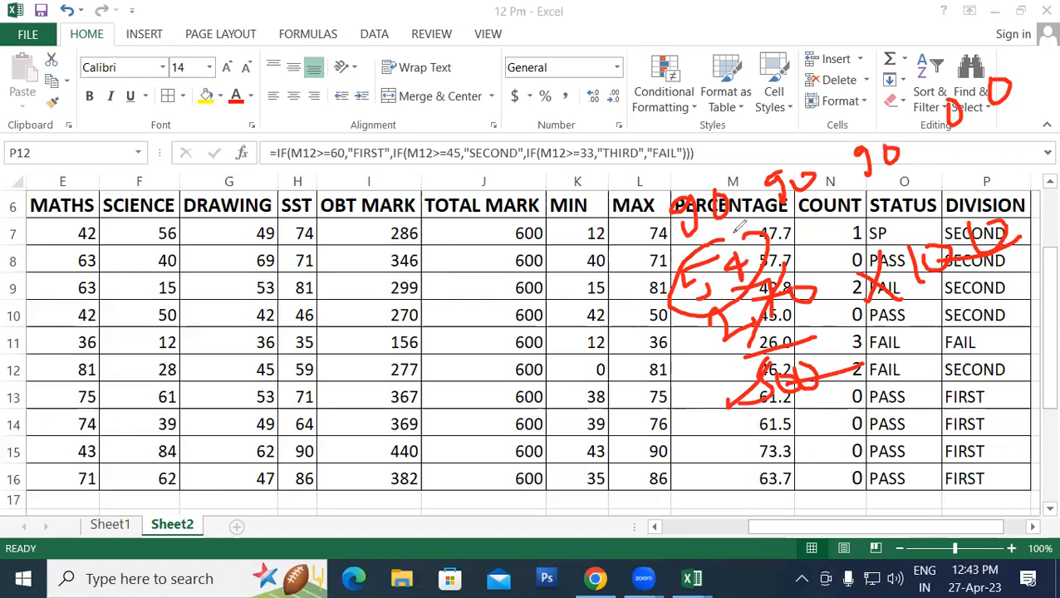
key(Delete)
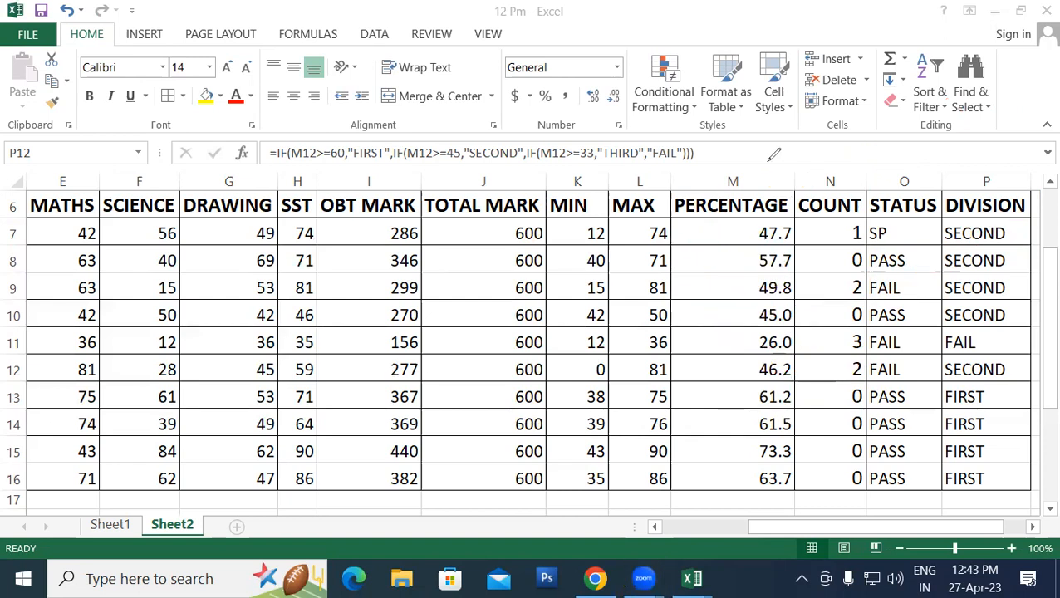
click(774, 154)
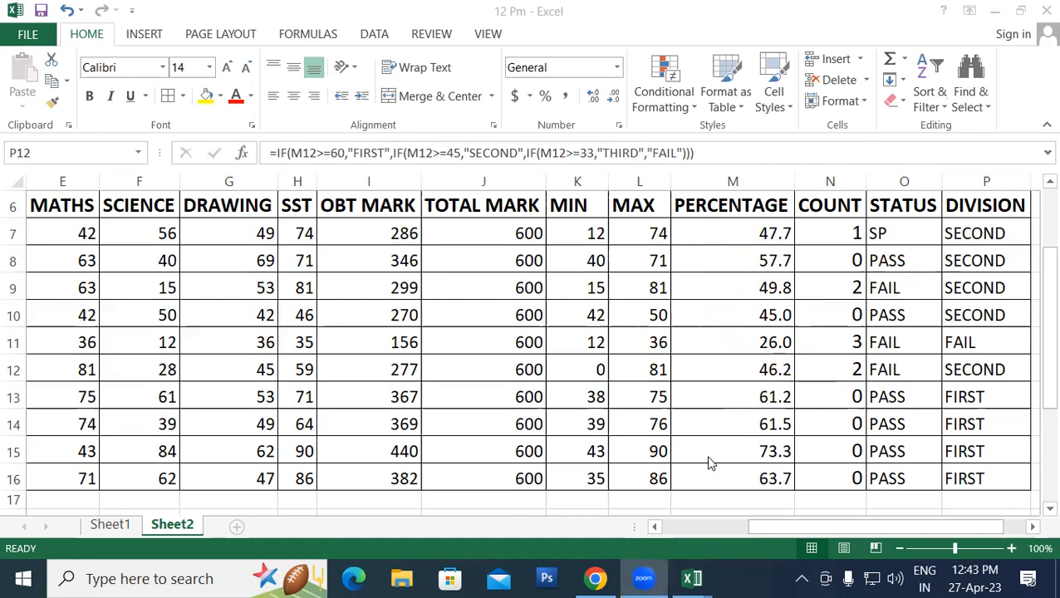